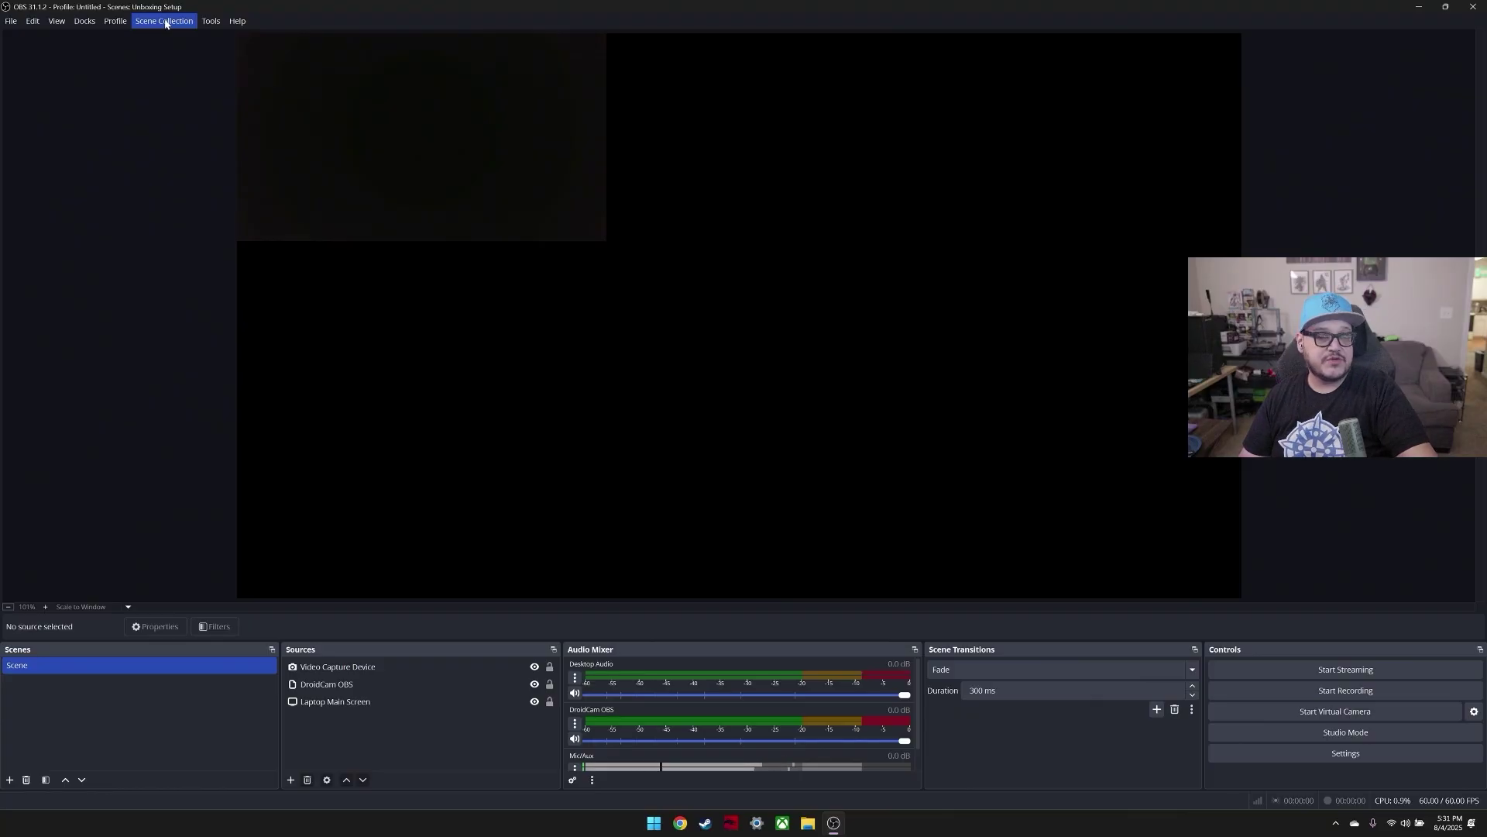
Step: Create a new scene collection named Streaming and Recording
{"action": "left_click", "coordinate": [164, 23]}
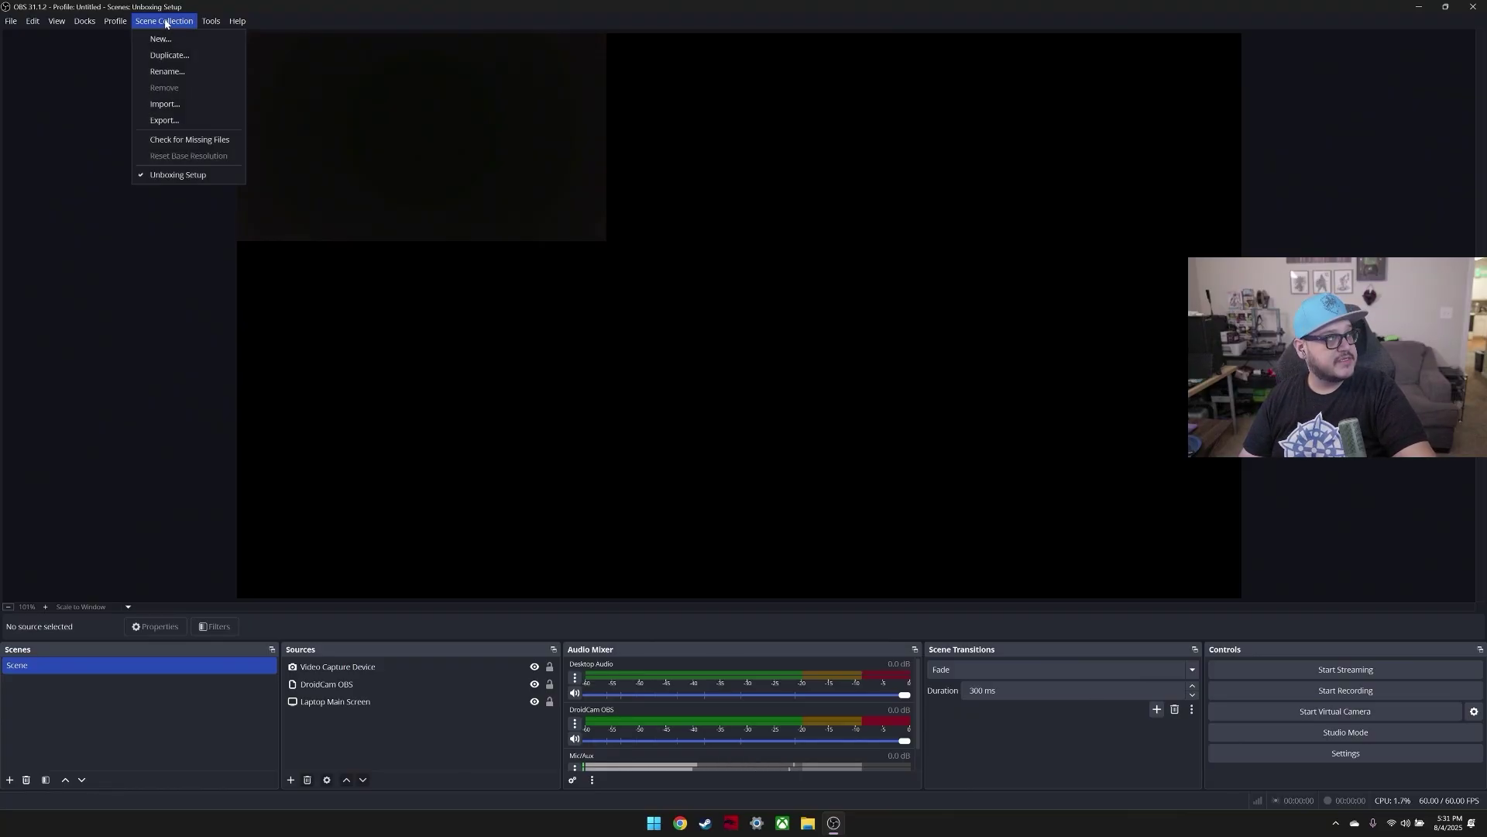
{"action": "left_click", "coordinate": [201, 41]}
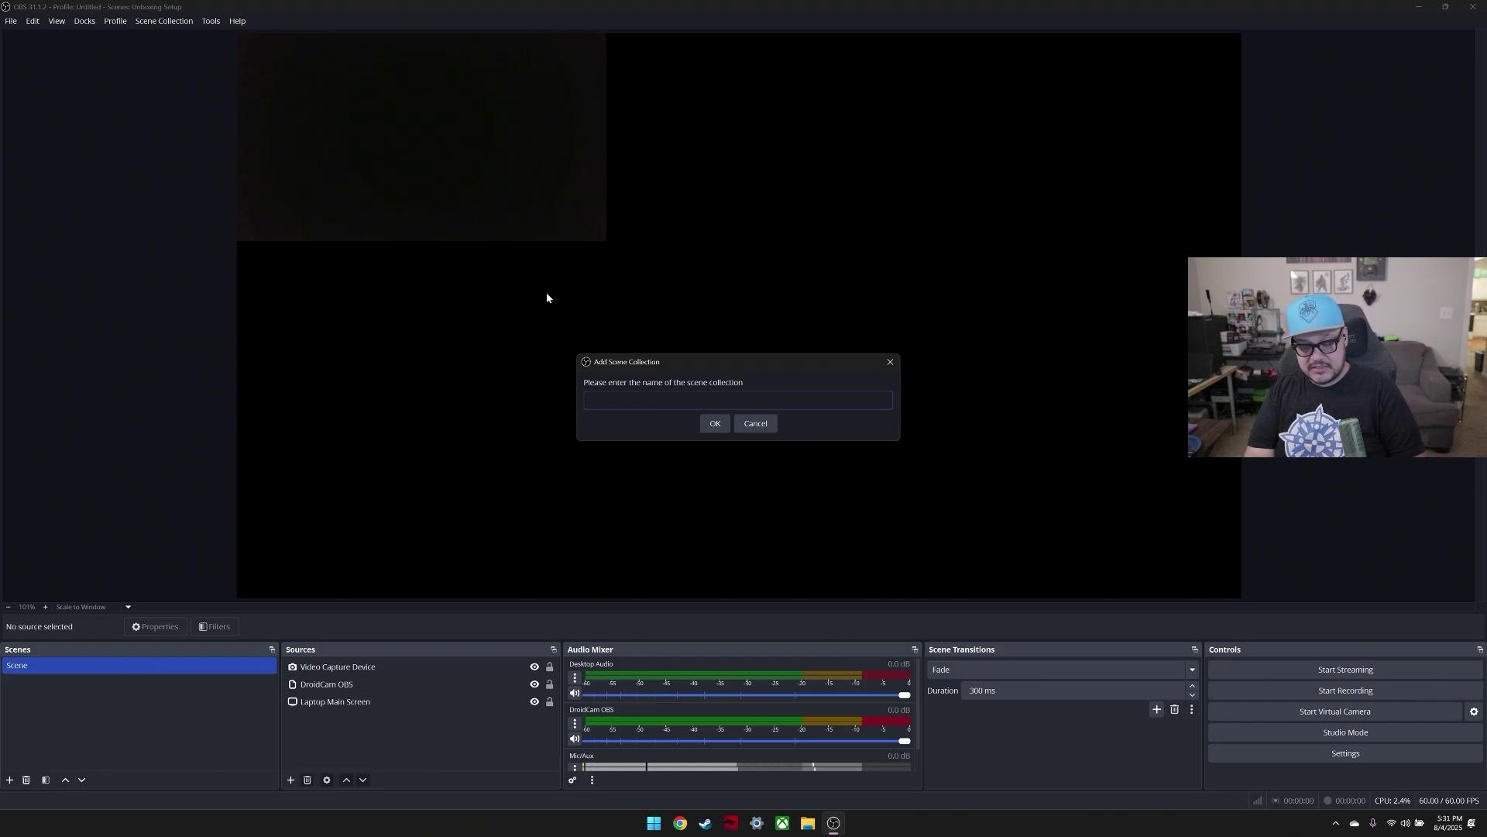
{"action": "type", "text": "Streaming and Re"}
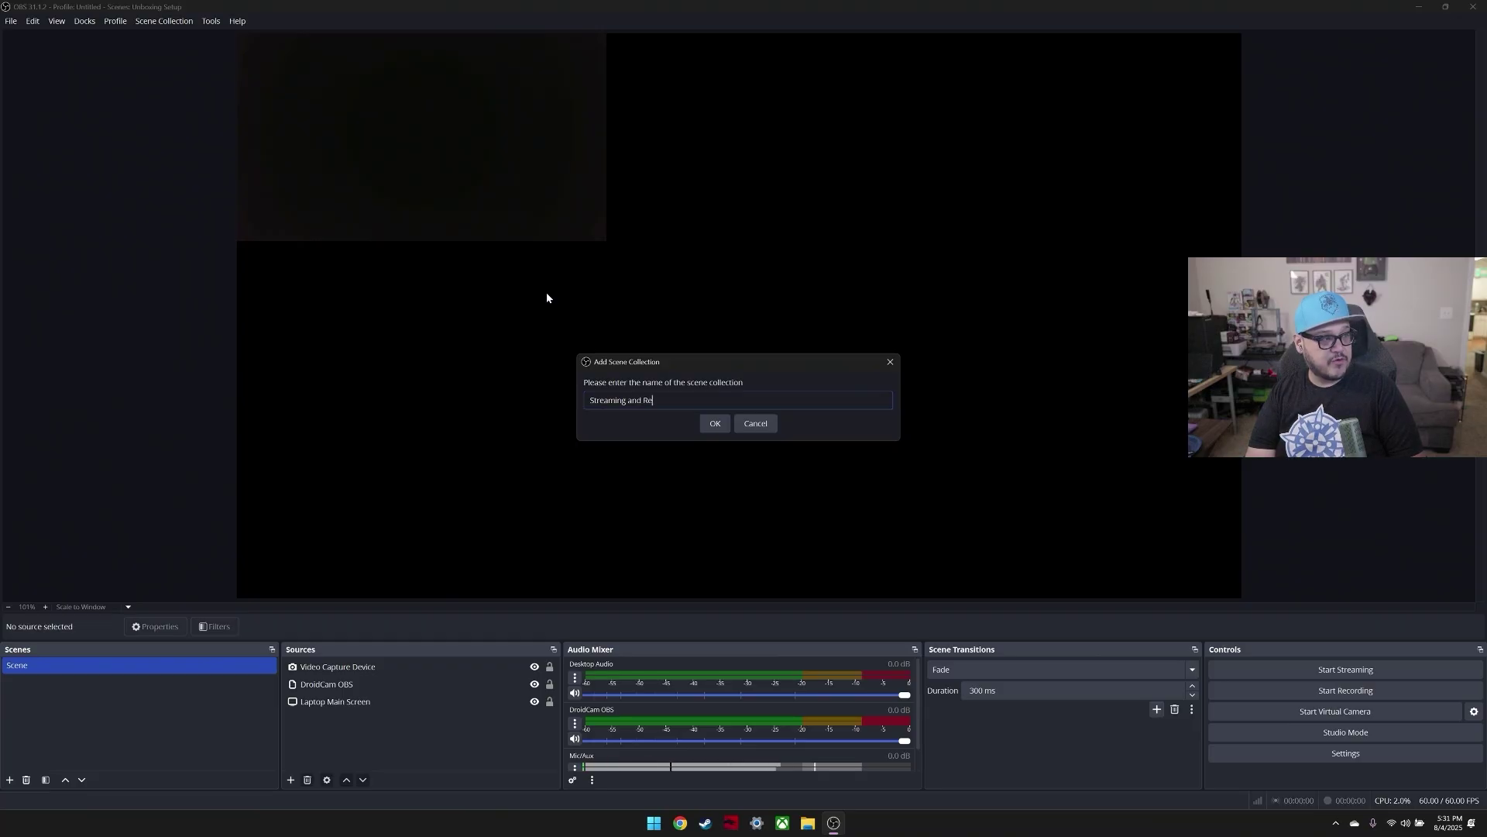
{"action": "key", "text": "Return"}
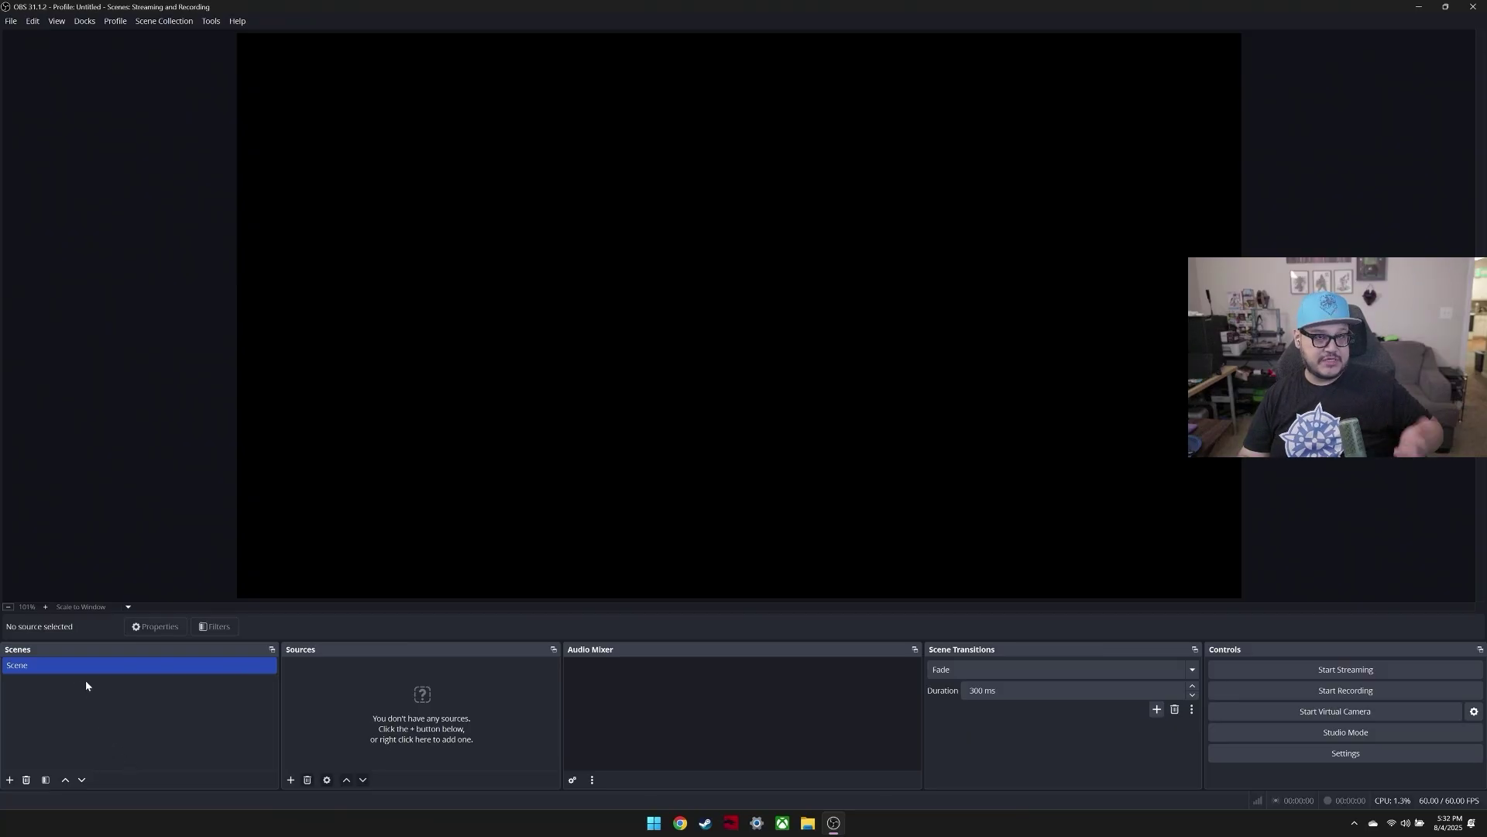
Step: Rename the default scene to Starting
{"action": "right_click", "coordinate": [40, 666]}
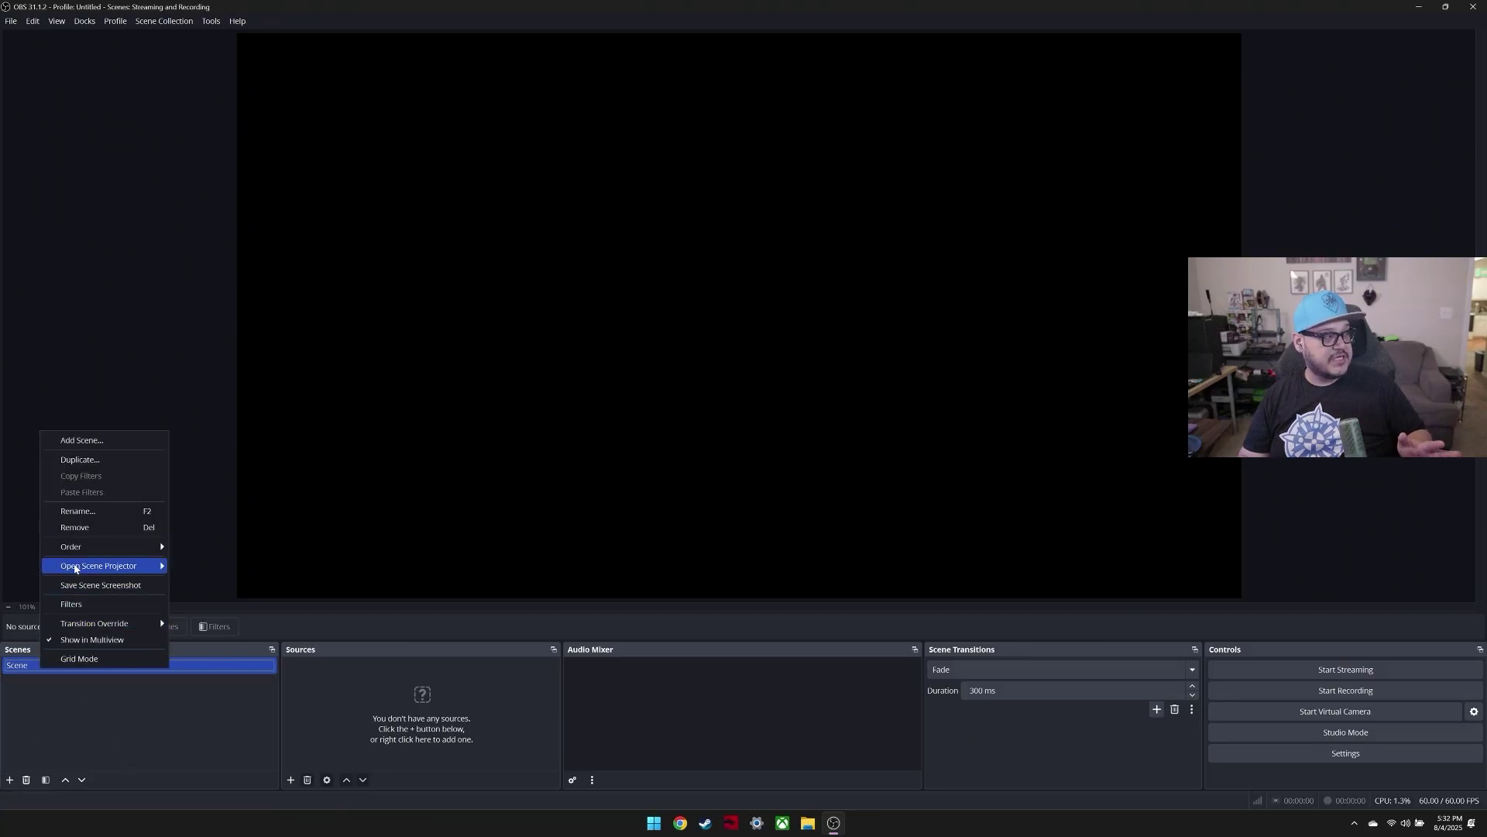
{"action": "left_click", "coordinate": [91, 513]}
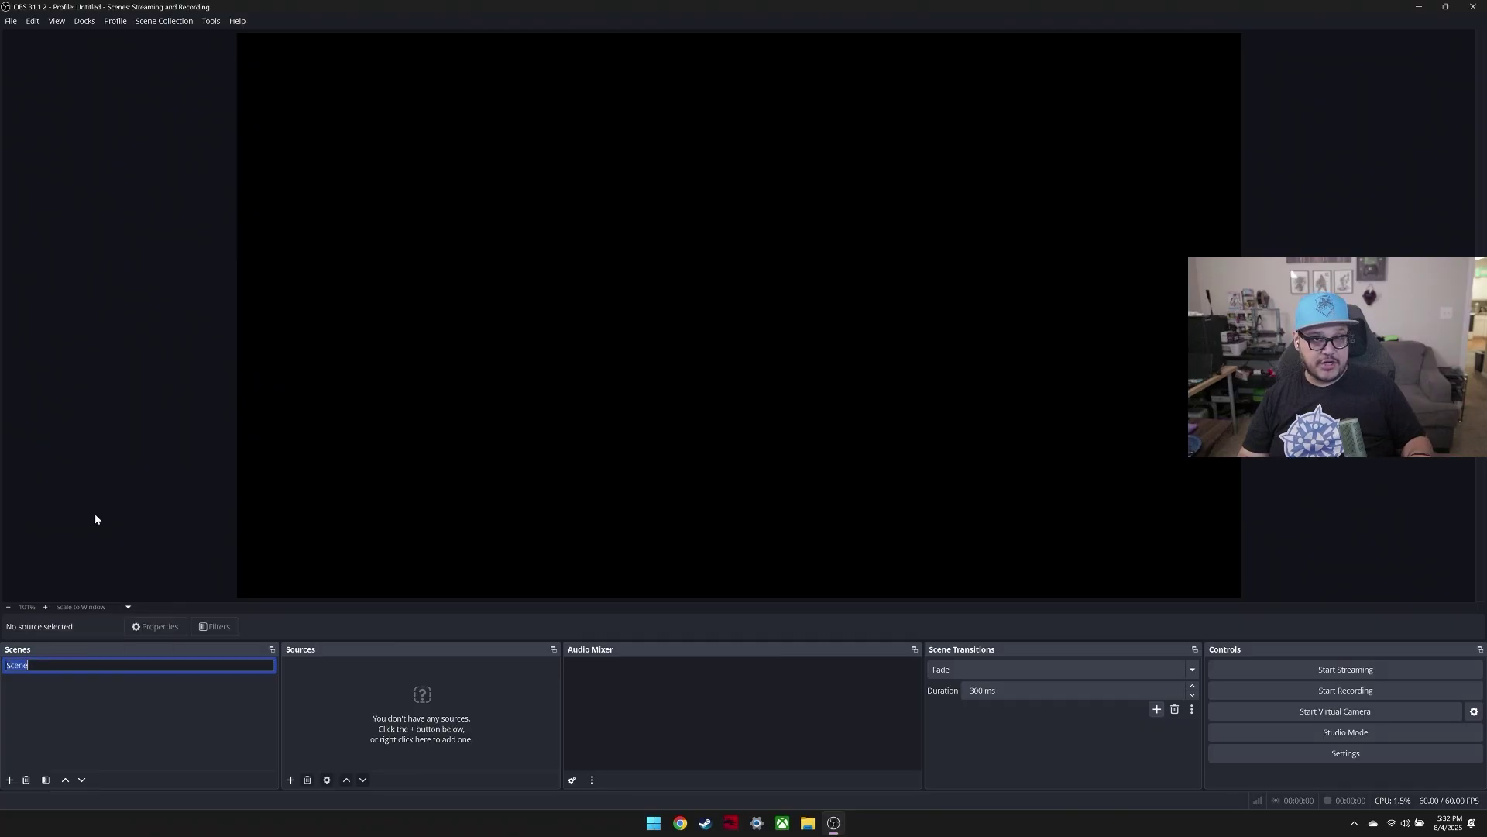
{"action": "type", "text": "Starting"}
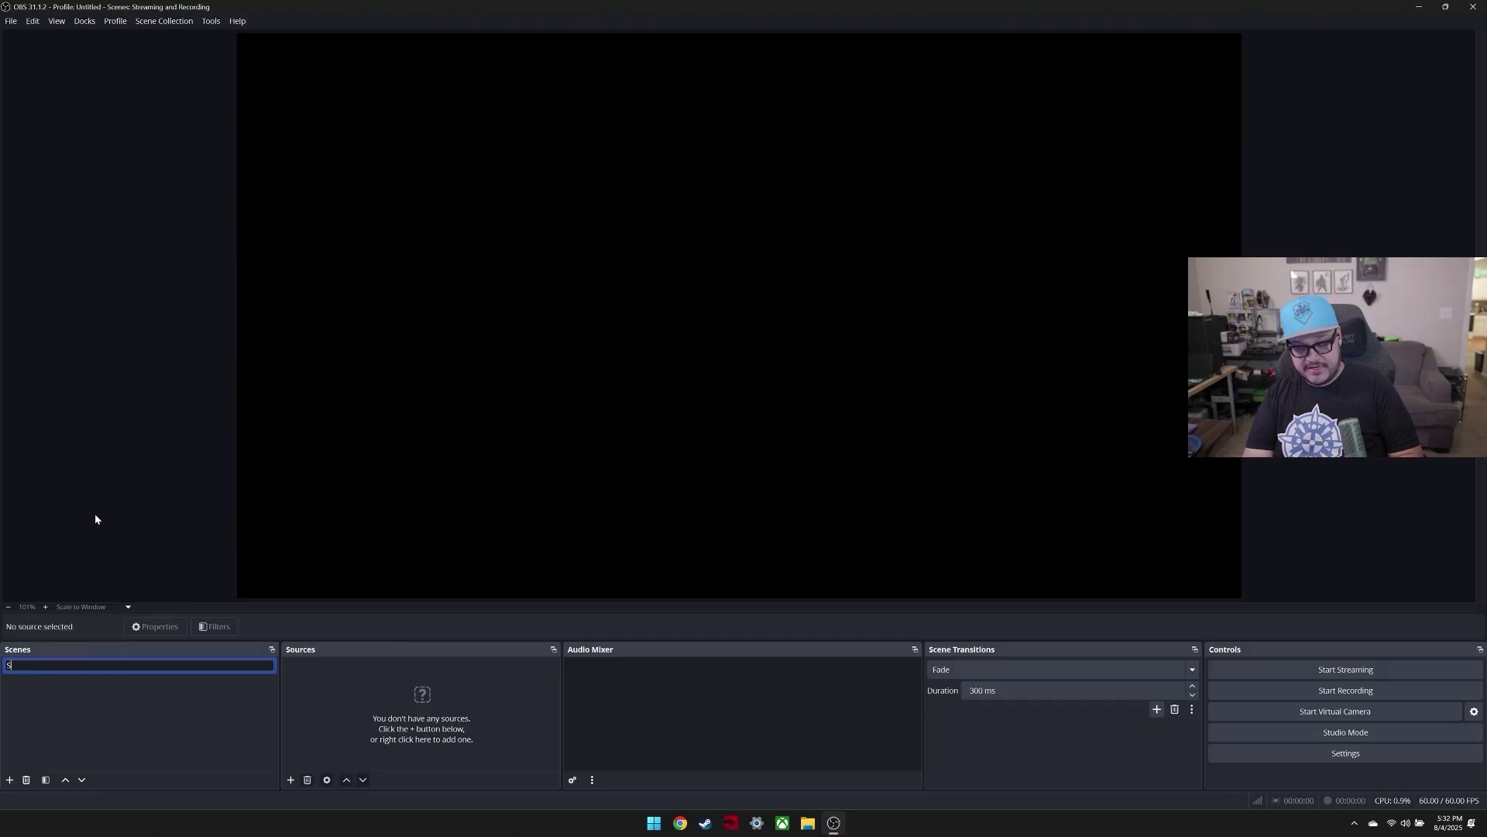
{"action": "key", "text": "Return"}
Step: Add two new scenes named Live and BRB
{"action": "left_click", "coordinate": [8, 780]}
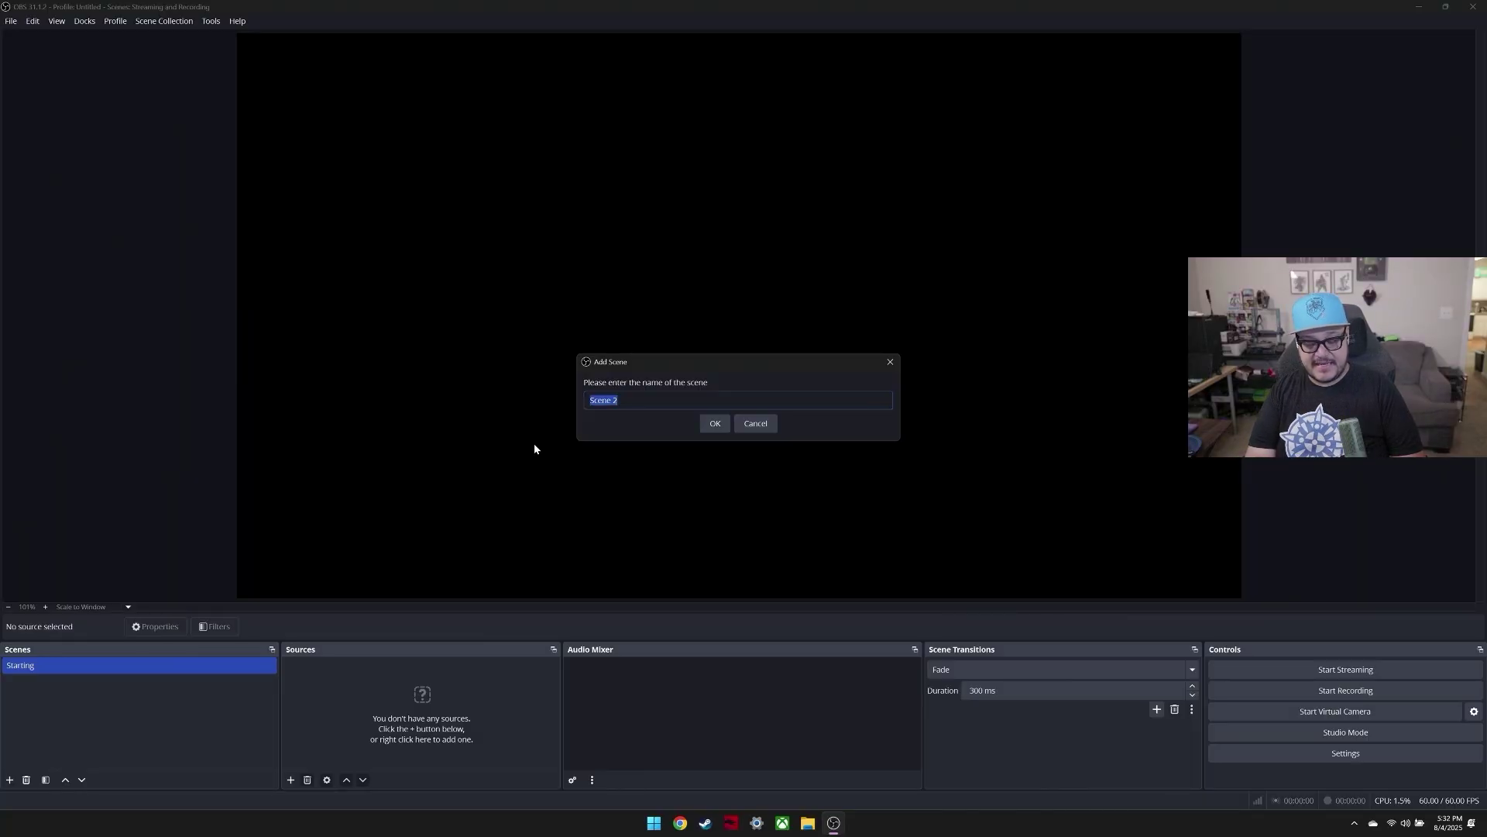
{"action": "type", "text": "Live"}
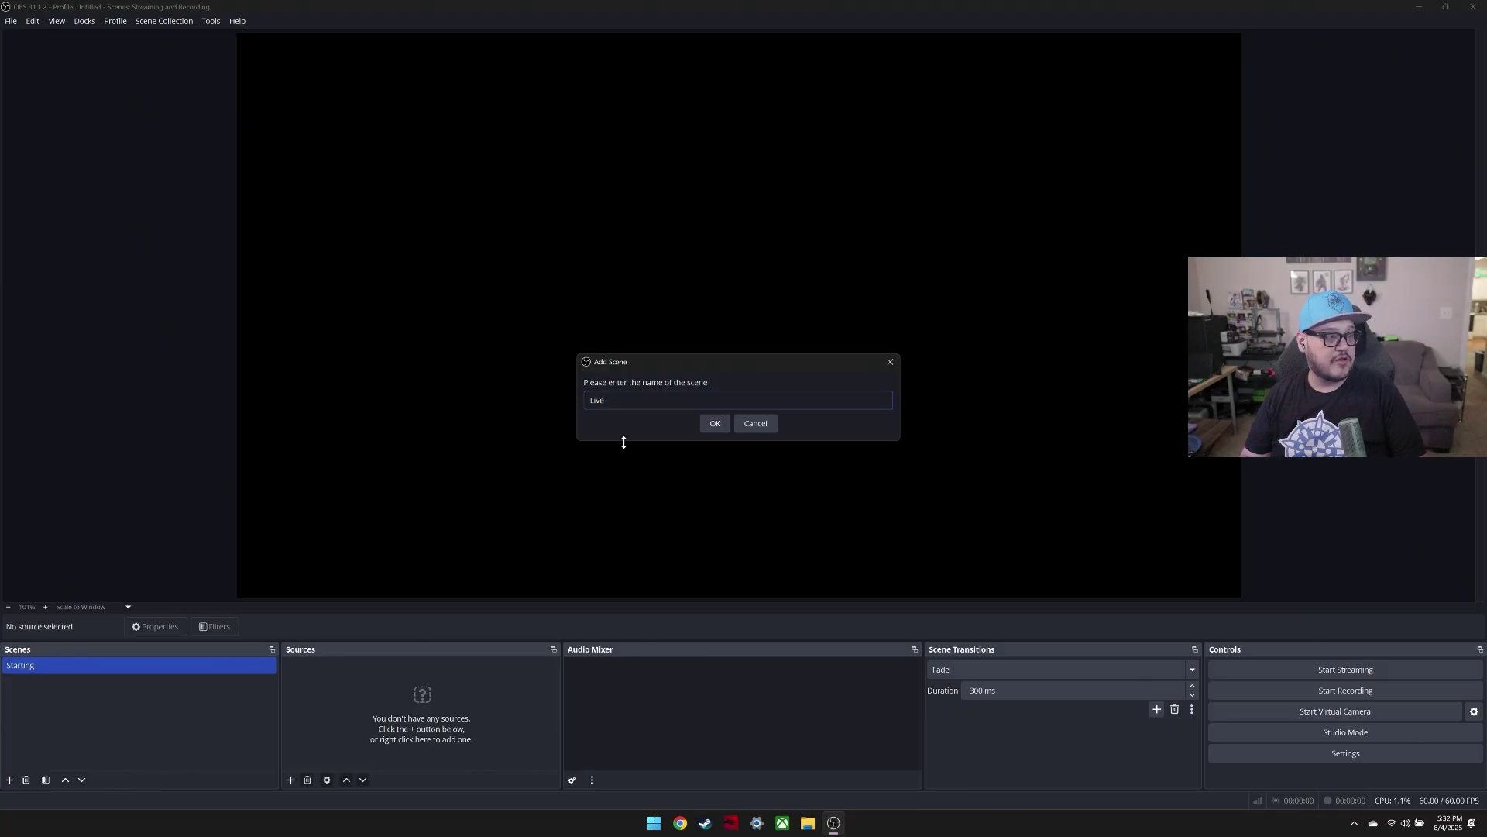
{"action": "left_click", "coordinate": [715, 425]}
{"action": "left_click", "coordinate": [10, 781]}
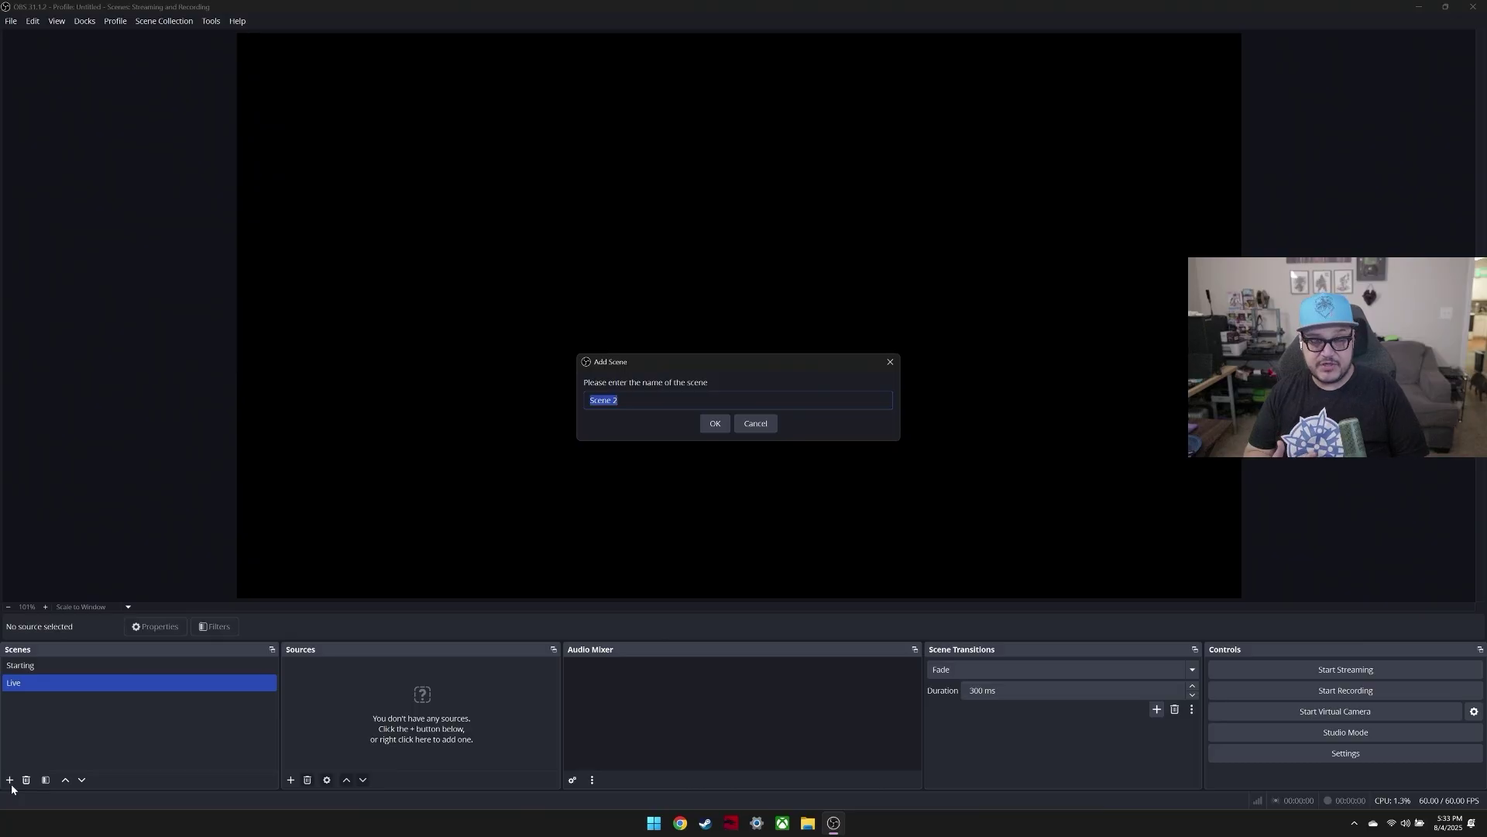
{"action": "type", "text": "BRB"}
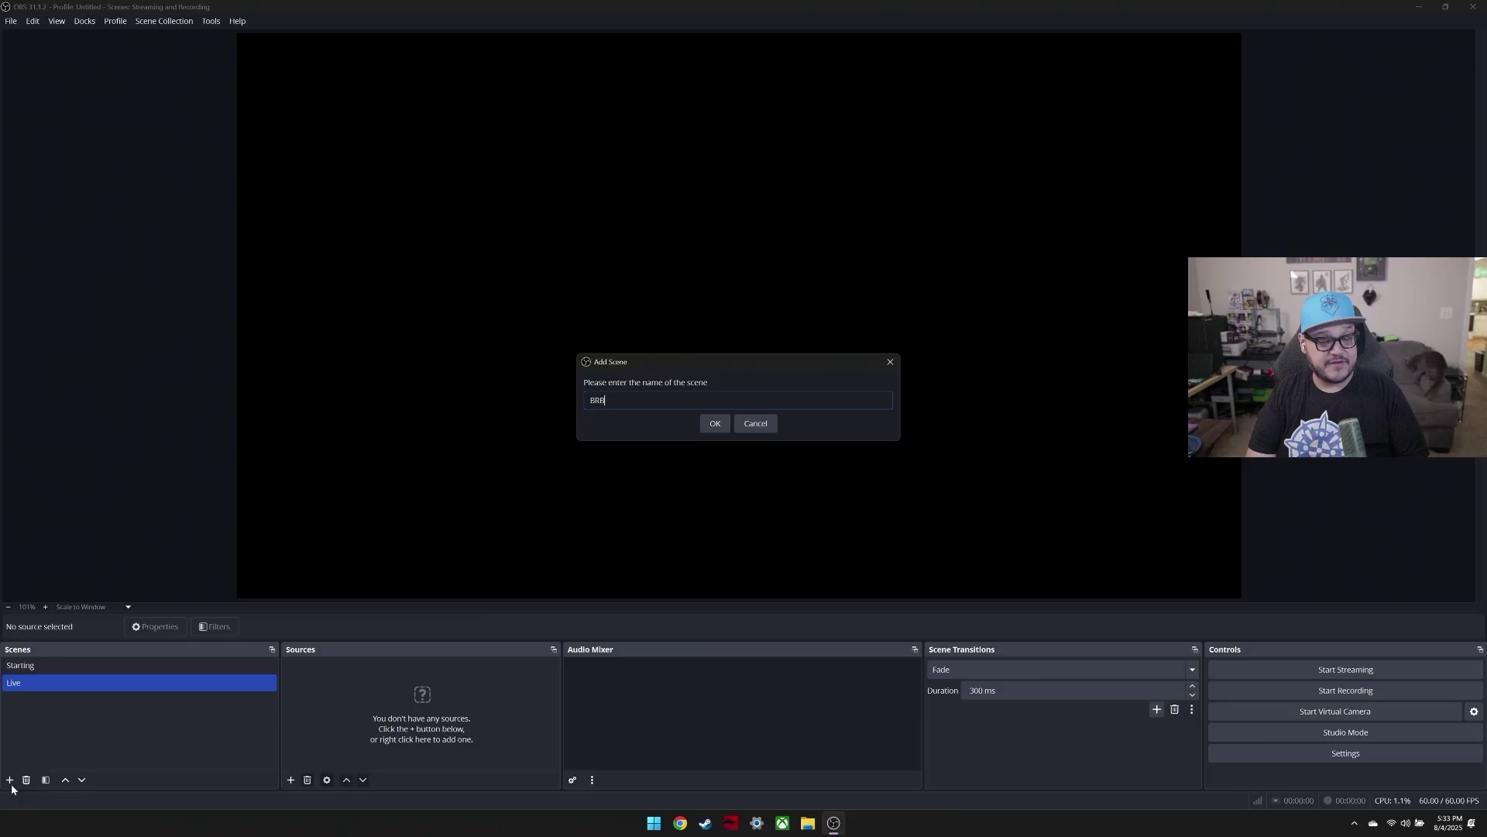
{"action": "key", "text": "Return"}
Step: Add a closing scene named The End
{"action": "left_click", "coordinate": [10, 780]}
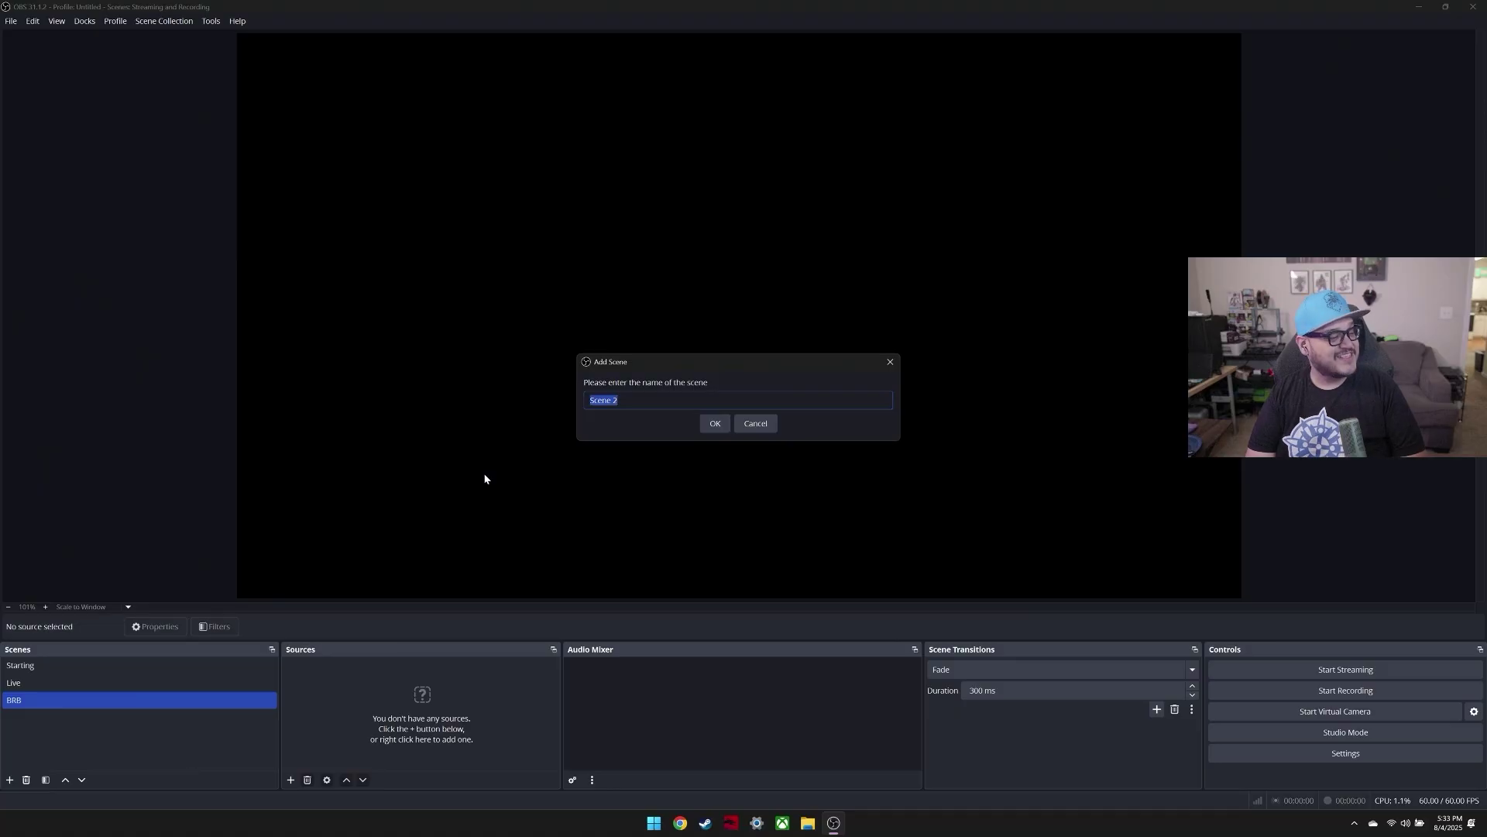
{"action": "type", "text": "The End"}
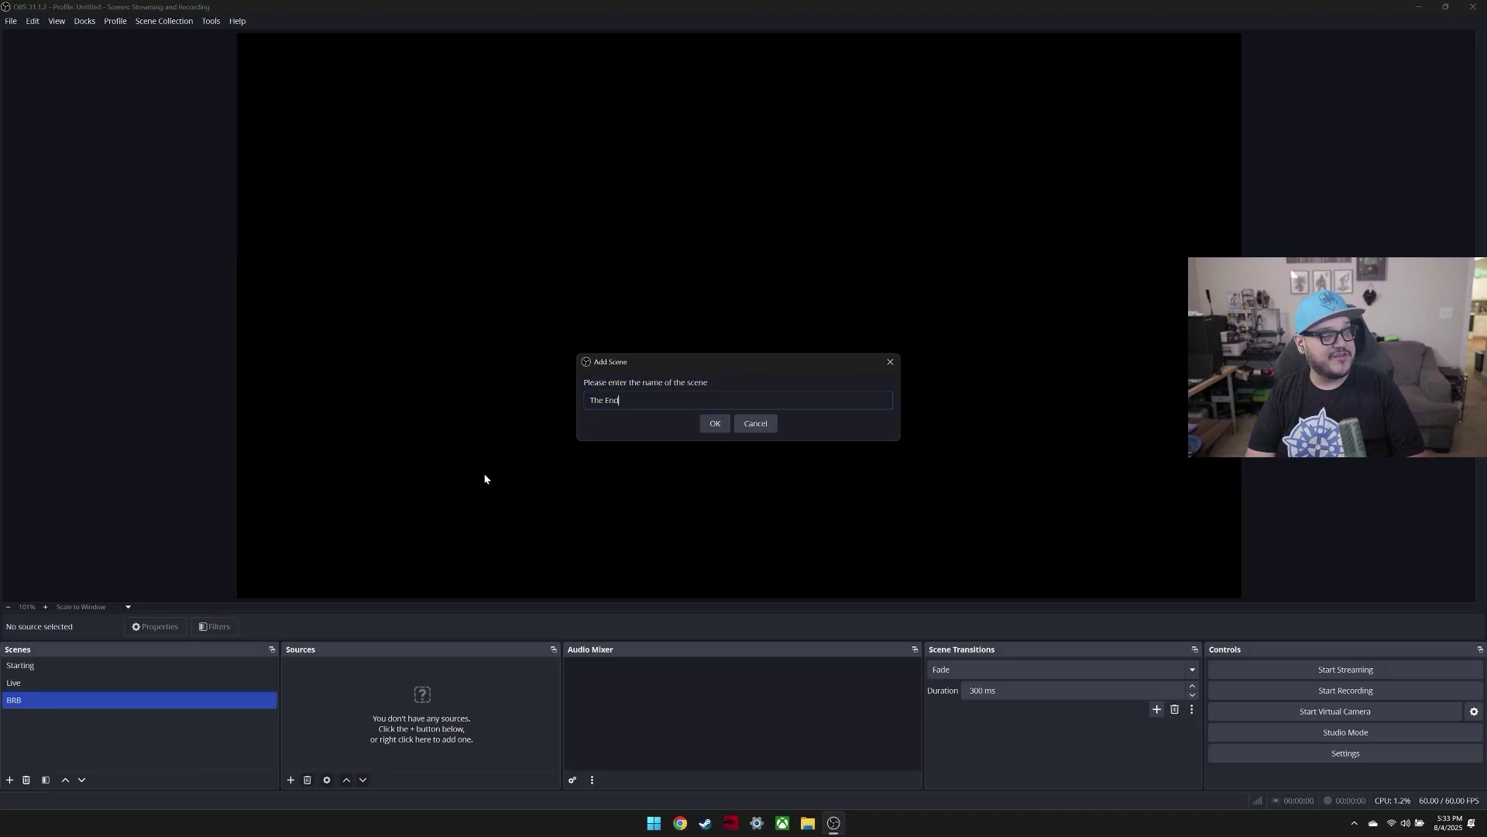
{"action": "left_click", "coordinate": [717, 423]}
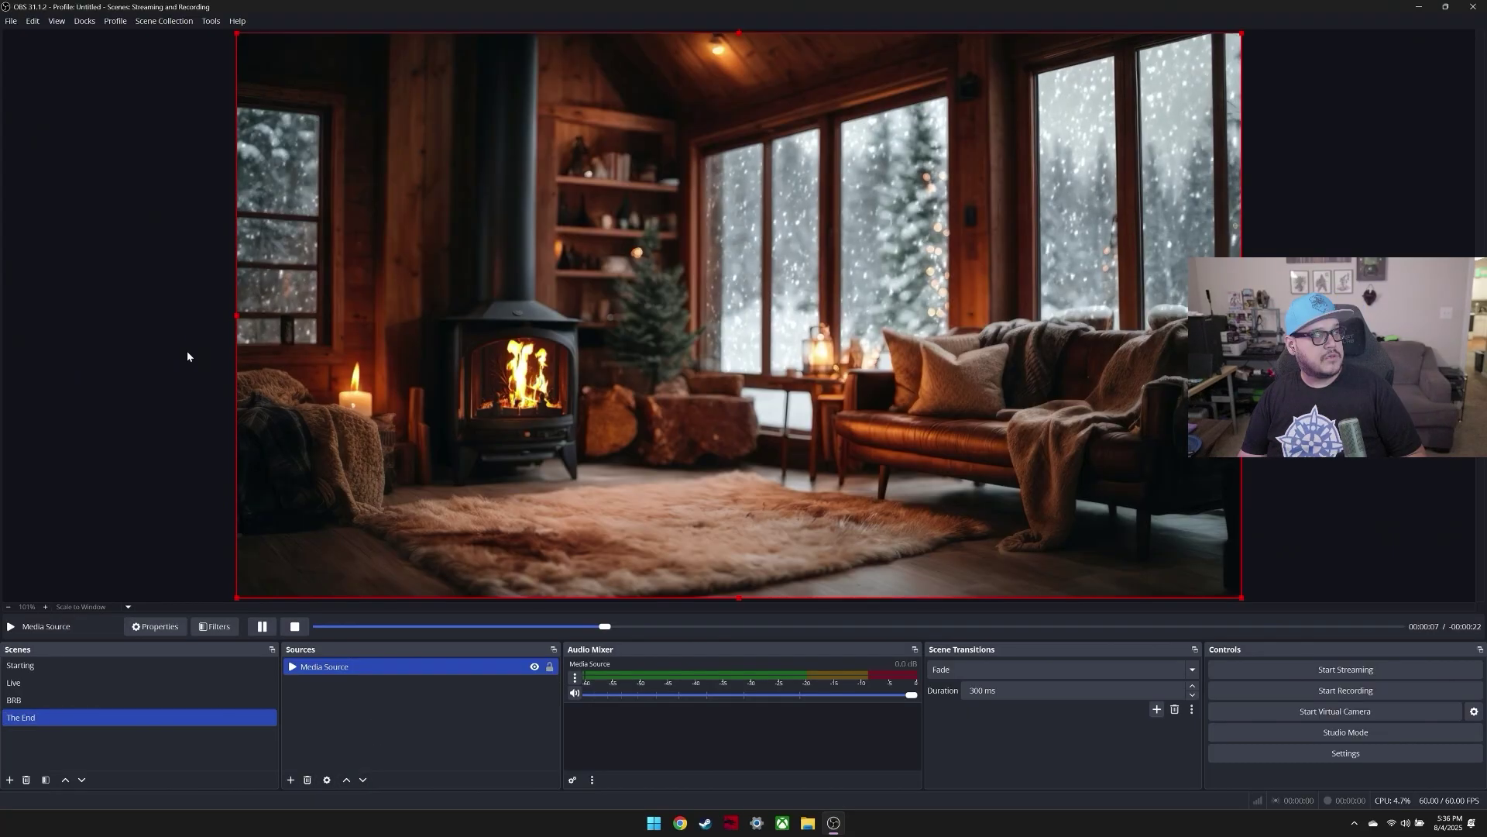
{"action": "left_click", "coordinate": [187, 350]}
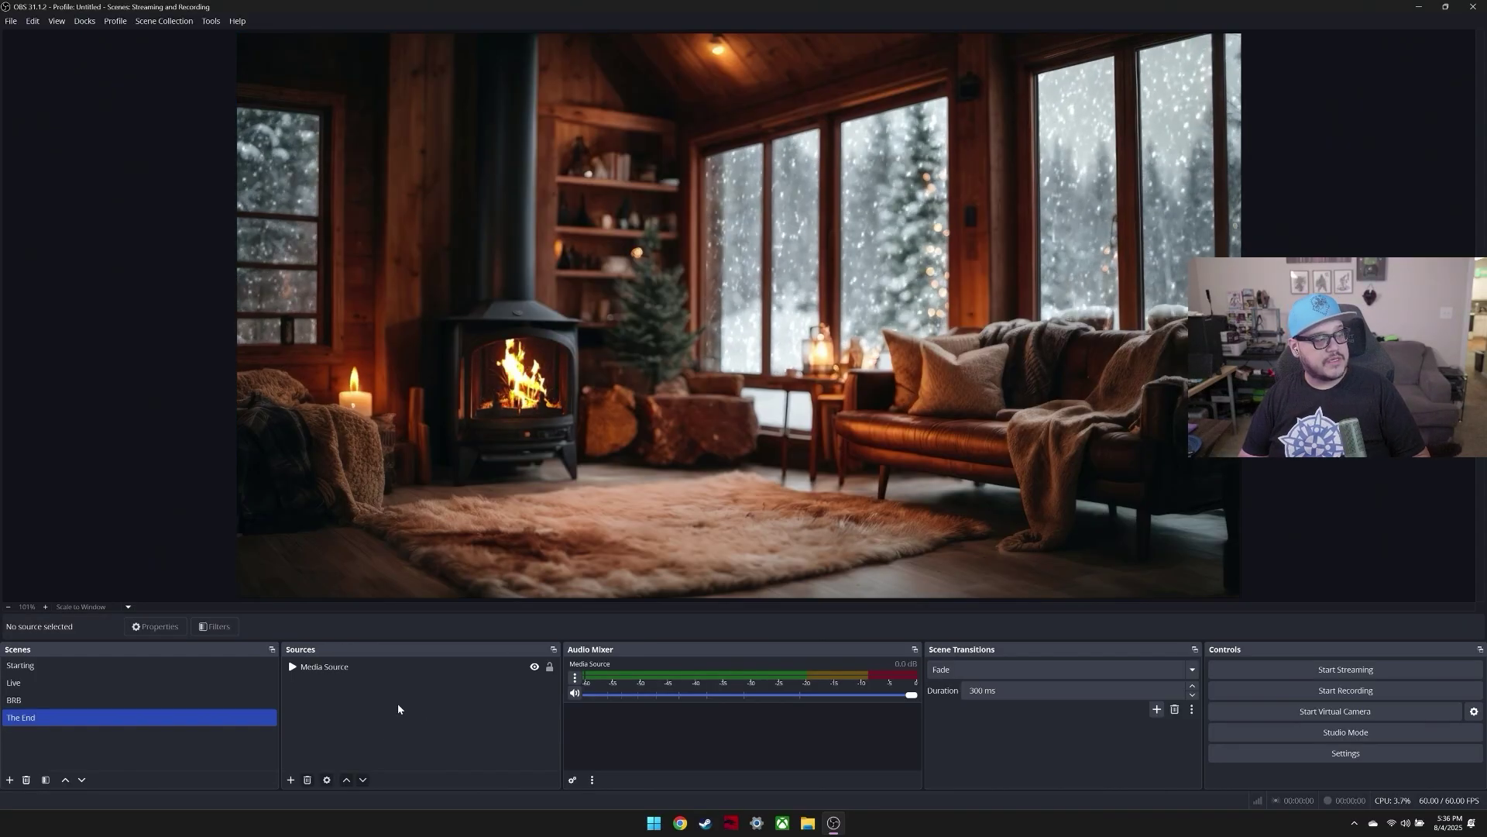
{"action": "left_click", "coordinate": [344, 668]}
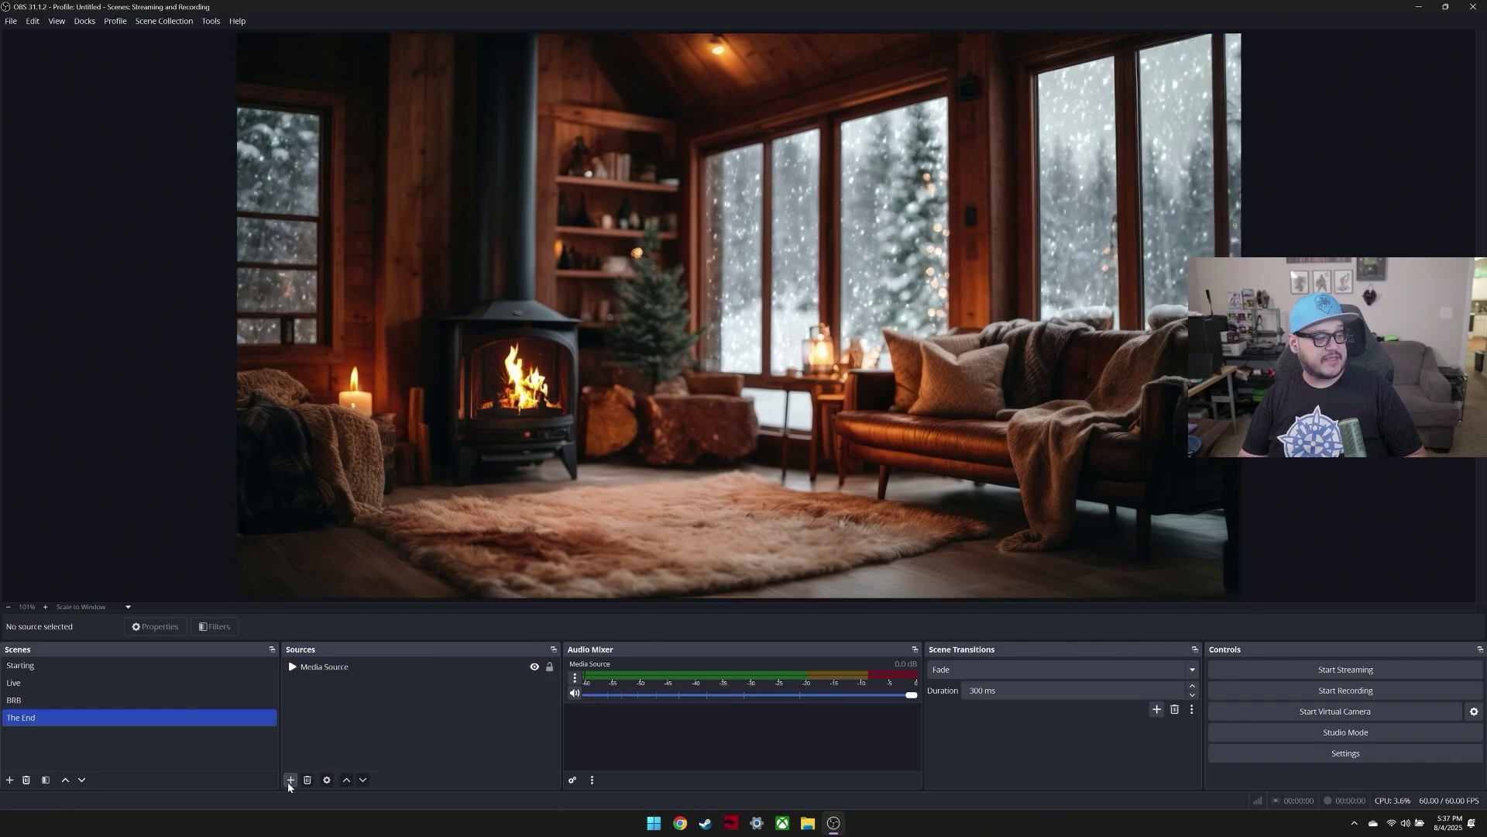
{"action": "left_click", "coordinate": [325, 668]}
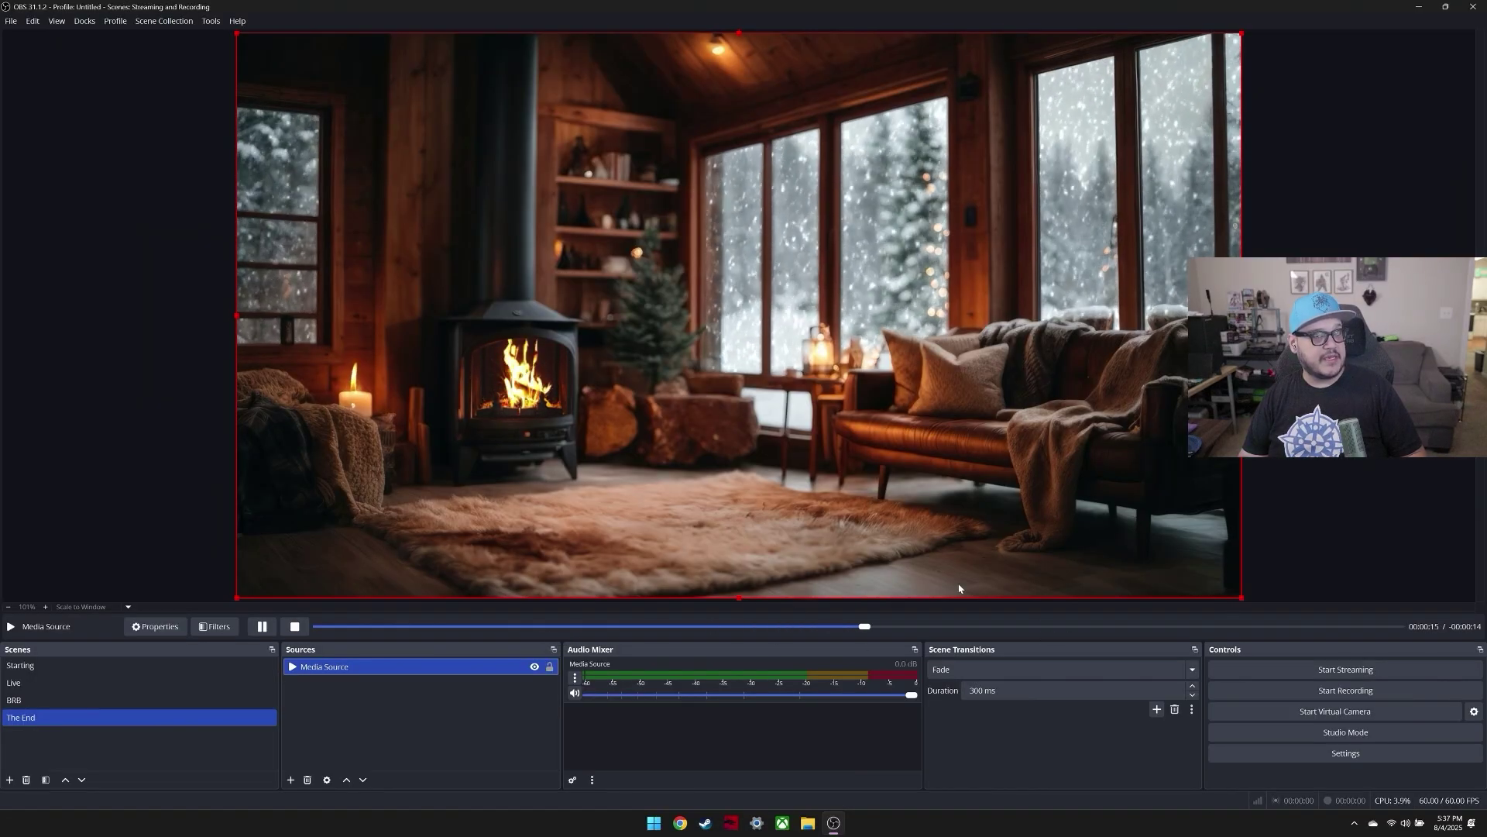
{"action": "left_click", "coordinate": [290, 780]}
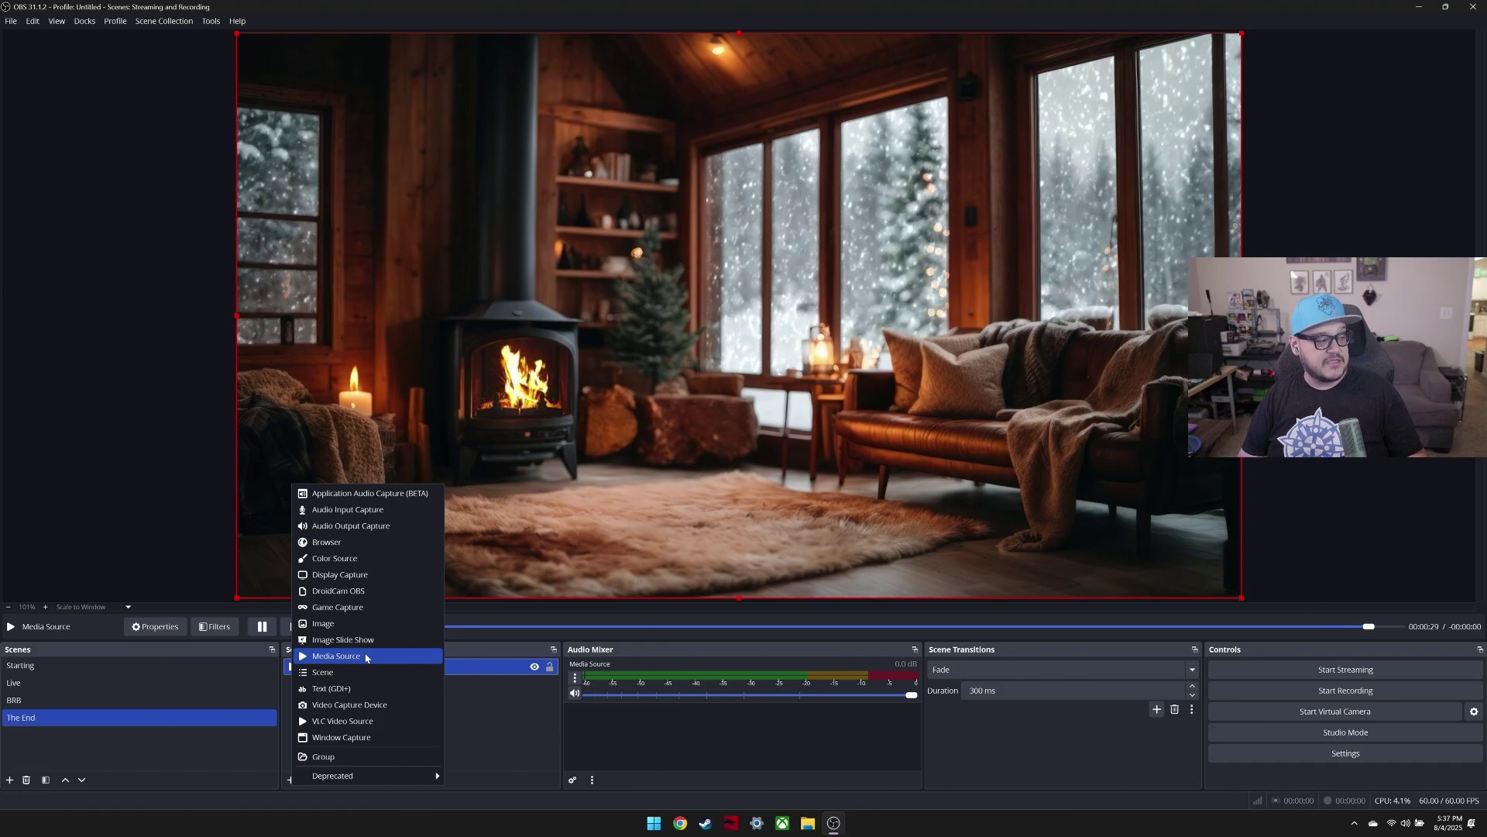
{"action": "left_click", "coordinate": [421, 716]}
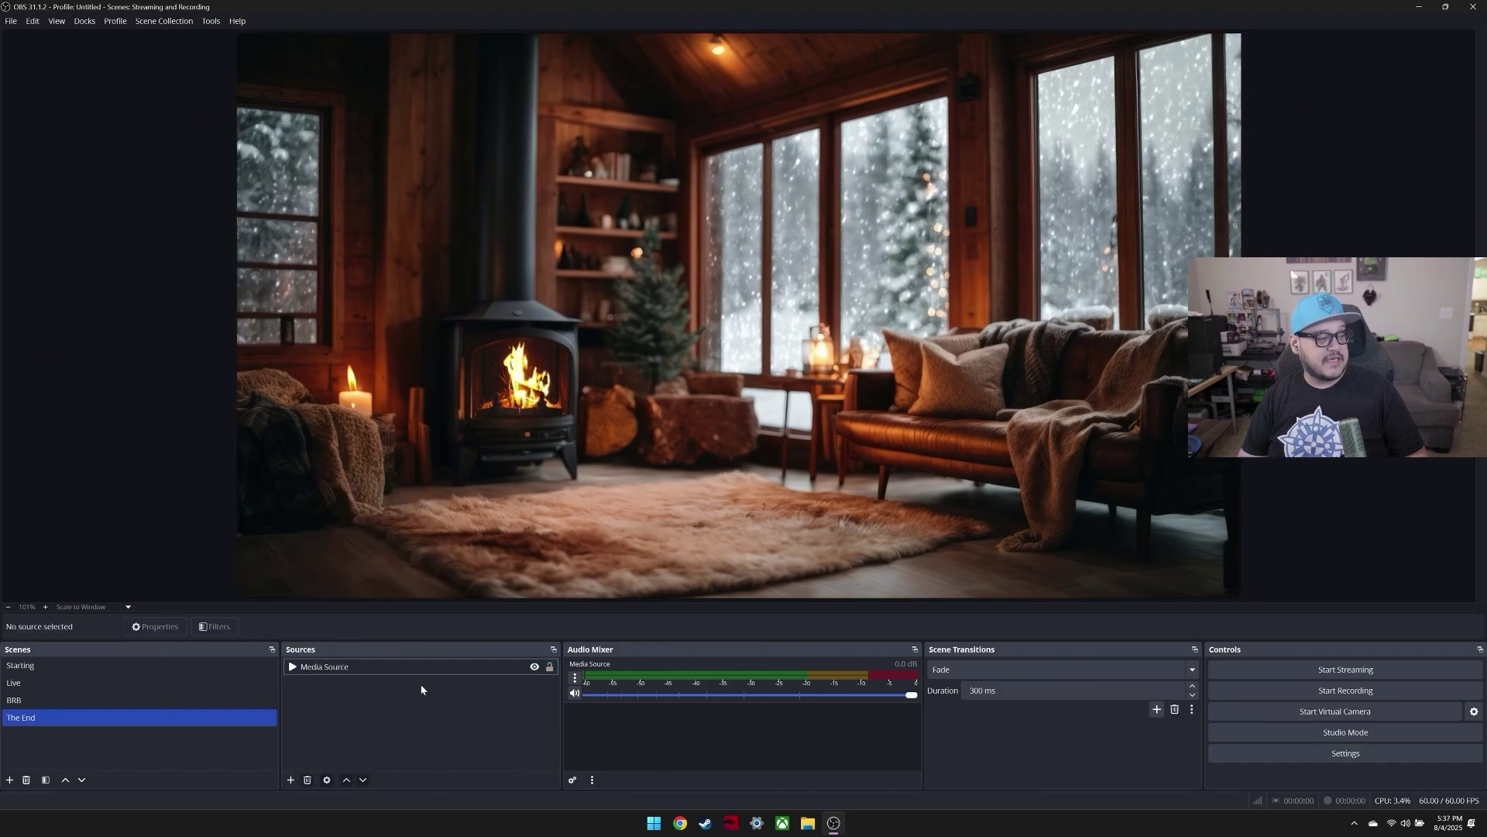
Step: Examine the local file, loop and restart-playback options in the properties of The End scene's Media Source
{"action": "double_click", "coordinate": [340, 667]}
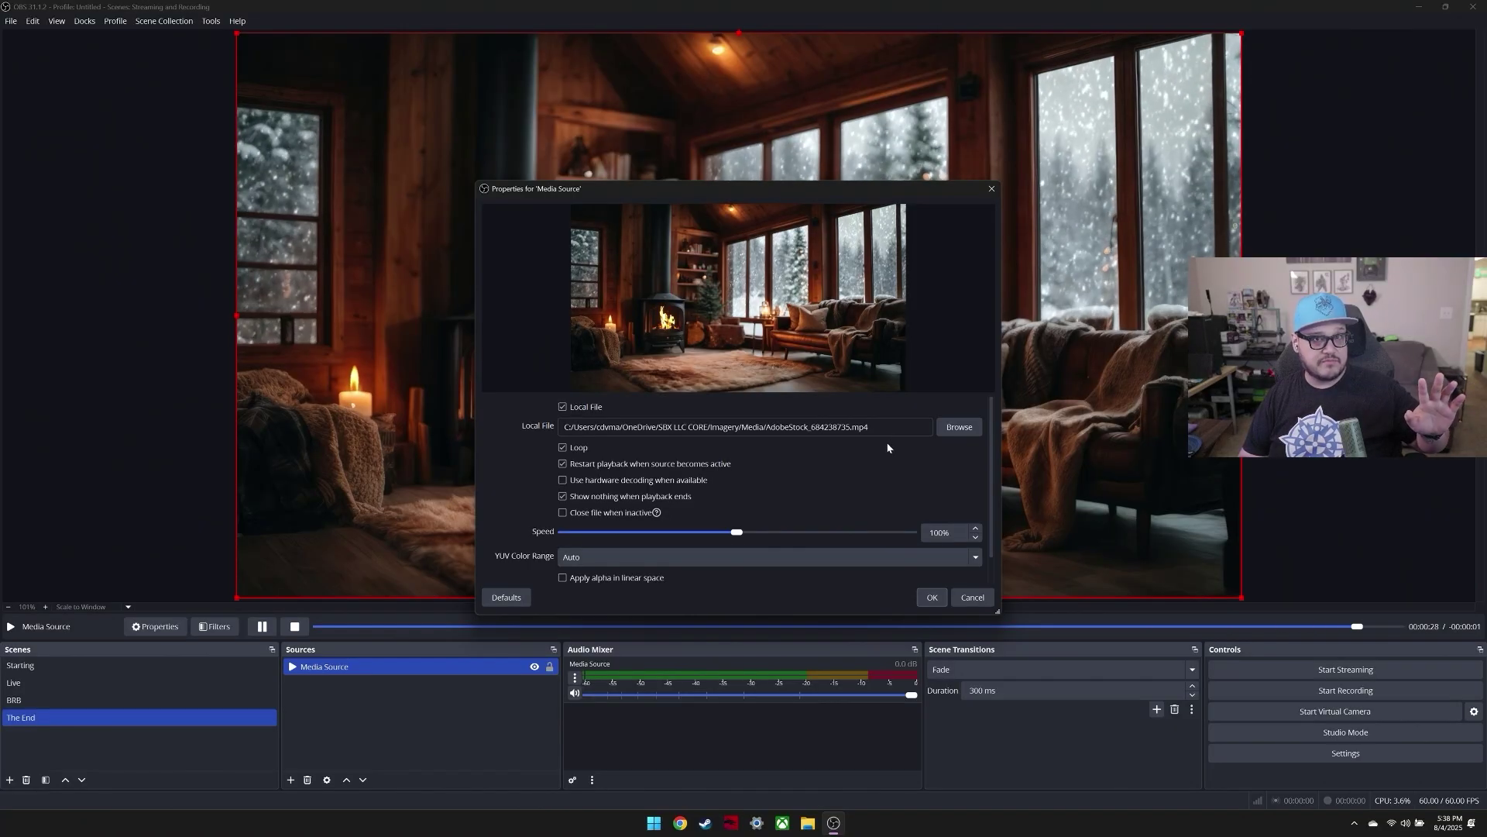
{"action": "left_click", "coordinate": [562, 463]}
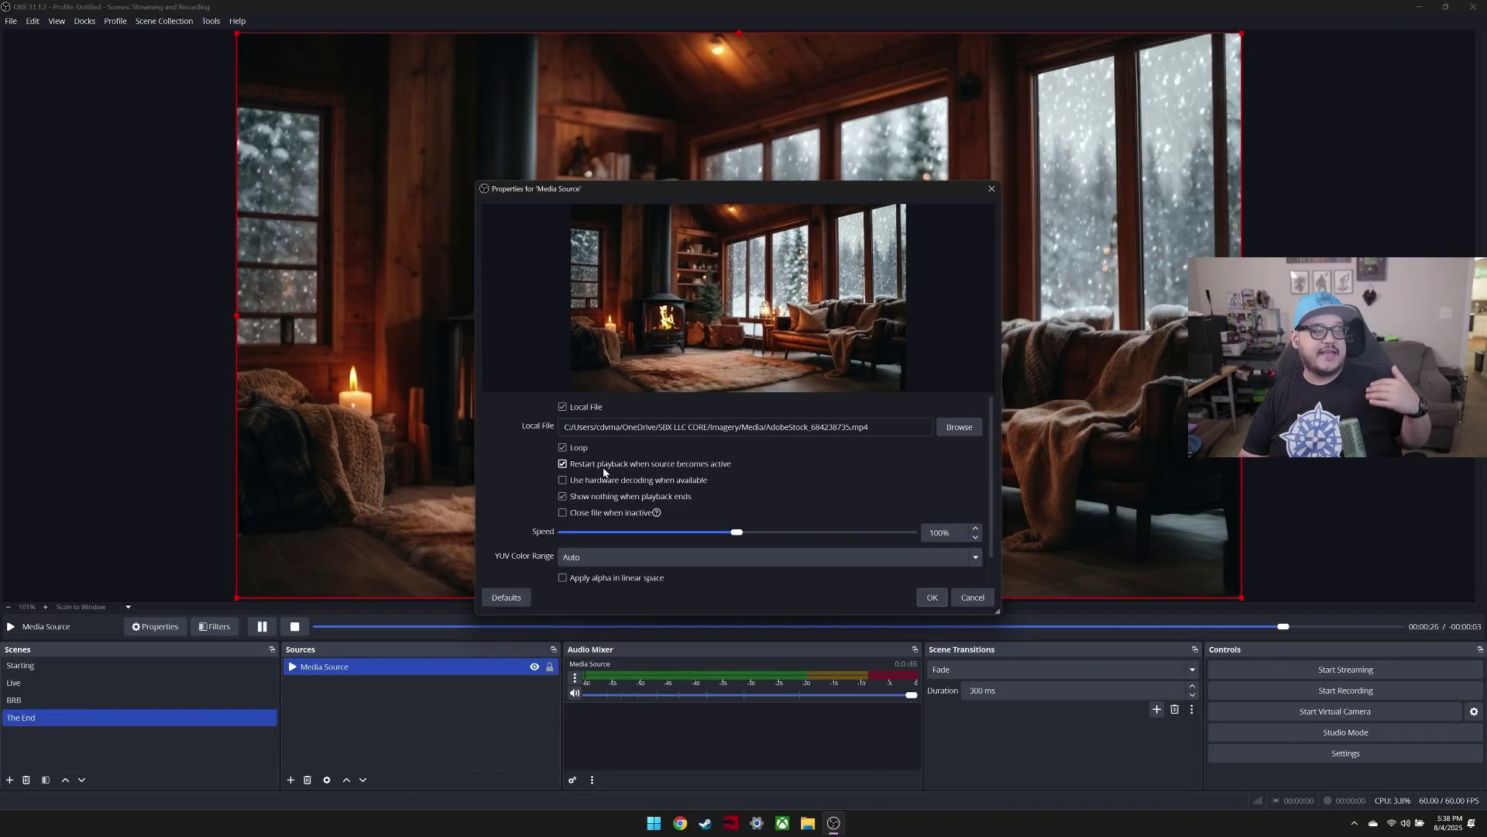
{"action": "left_click", "coordinate": [931, 597]}
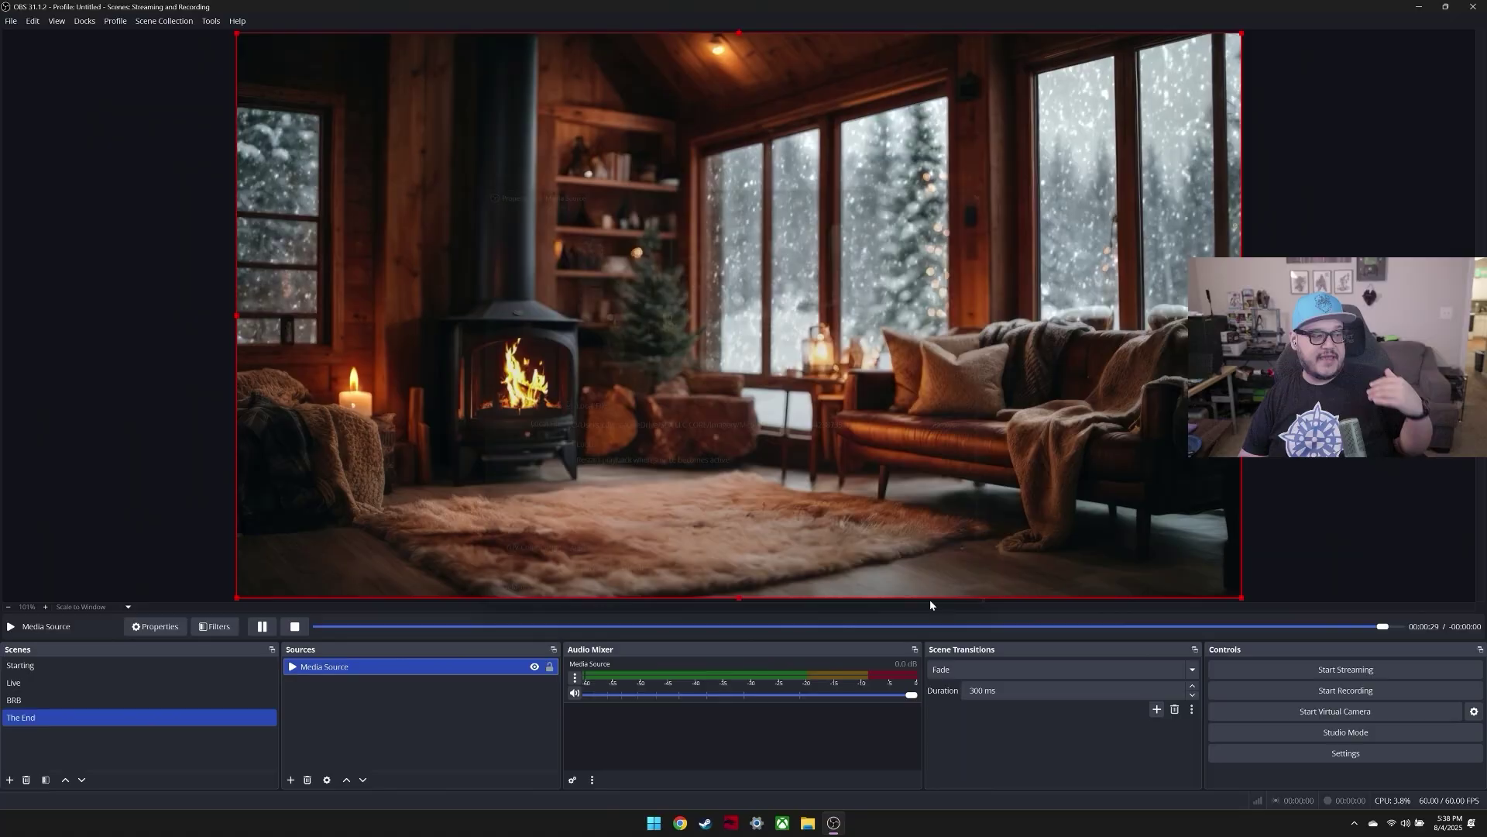
Step: Add a new Image source to The End scene using the file METalk.PNG from the Media folder
{"action": "left_click", "coordinate": [293, 784]}
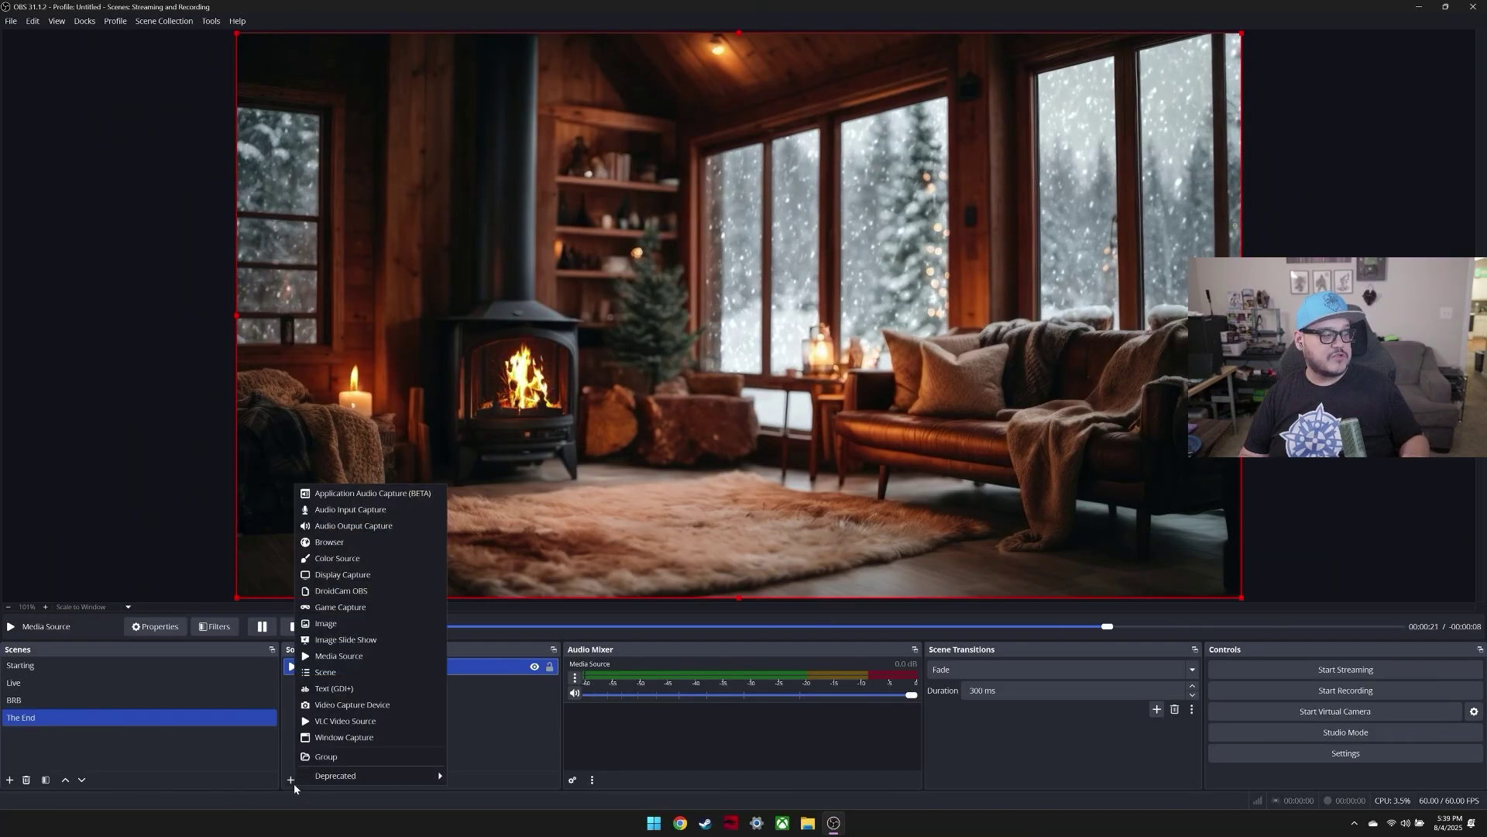
{"action": "left_click", "coordinate": [381, 624]}
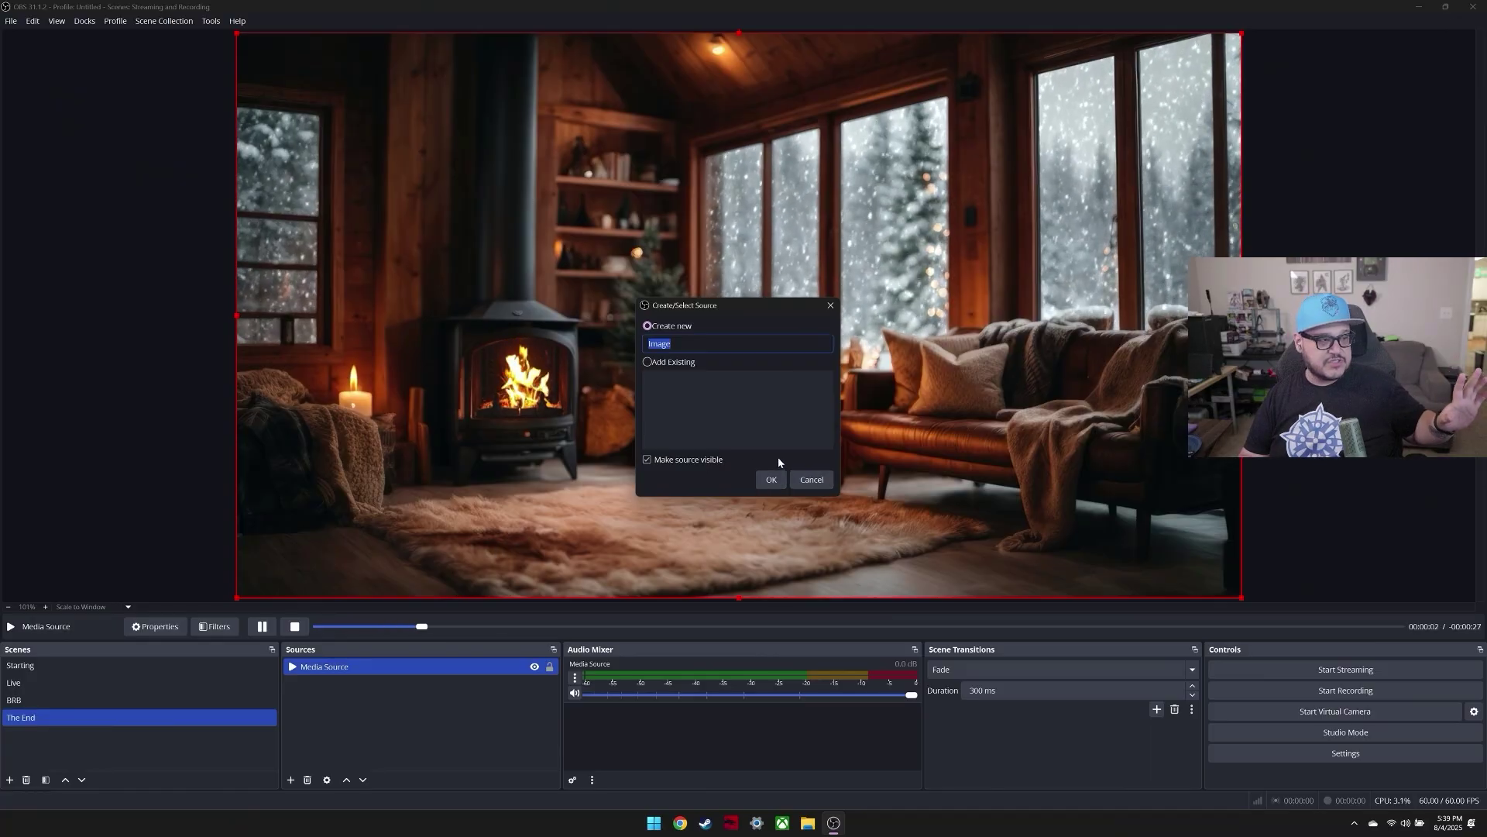
{"action": "left_click", "coordinate": [769, 479]}
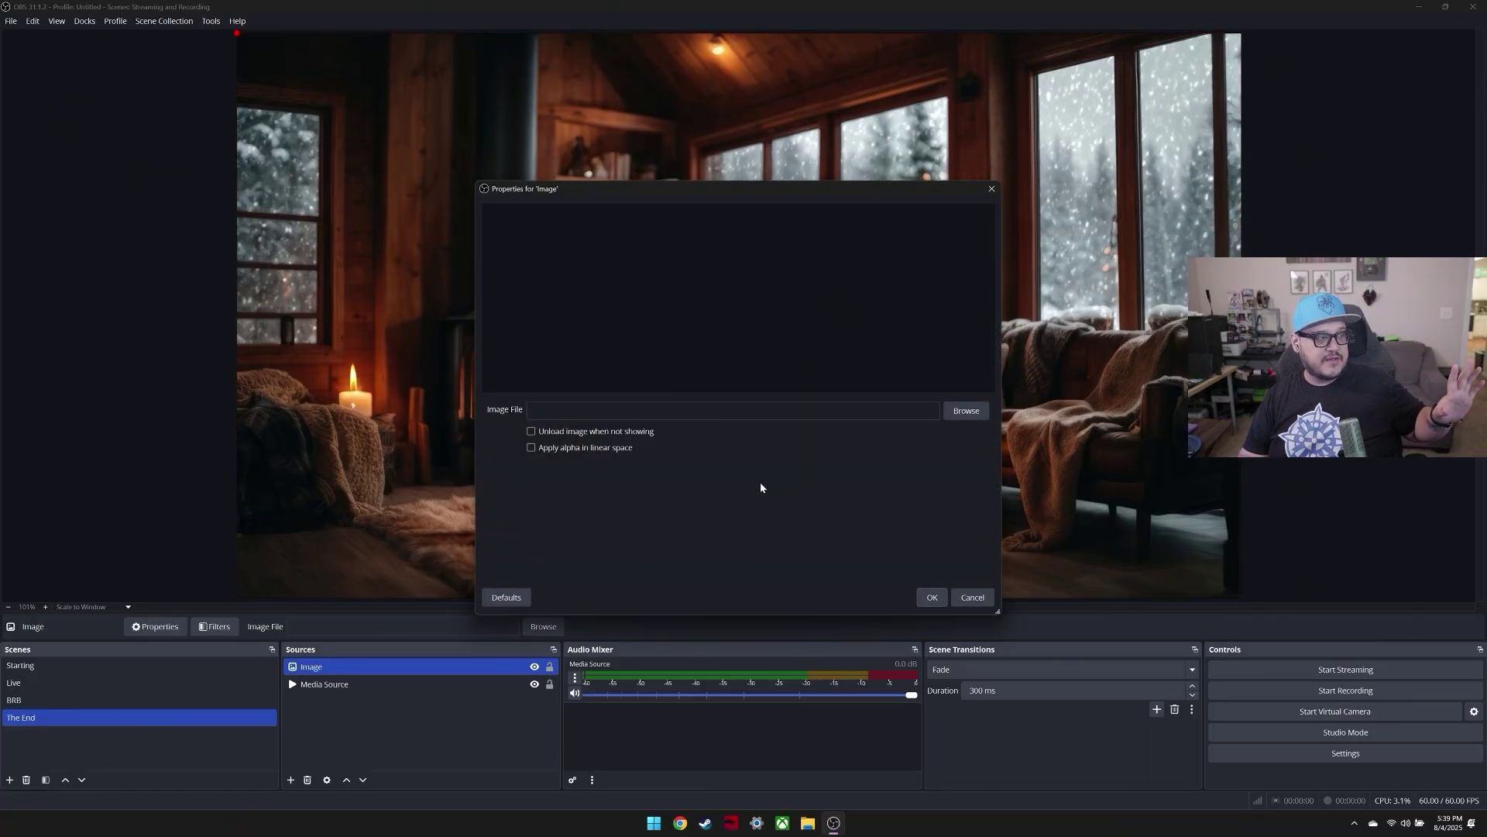
{"action": "left_click", "coordinate": [949, 417]}
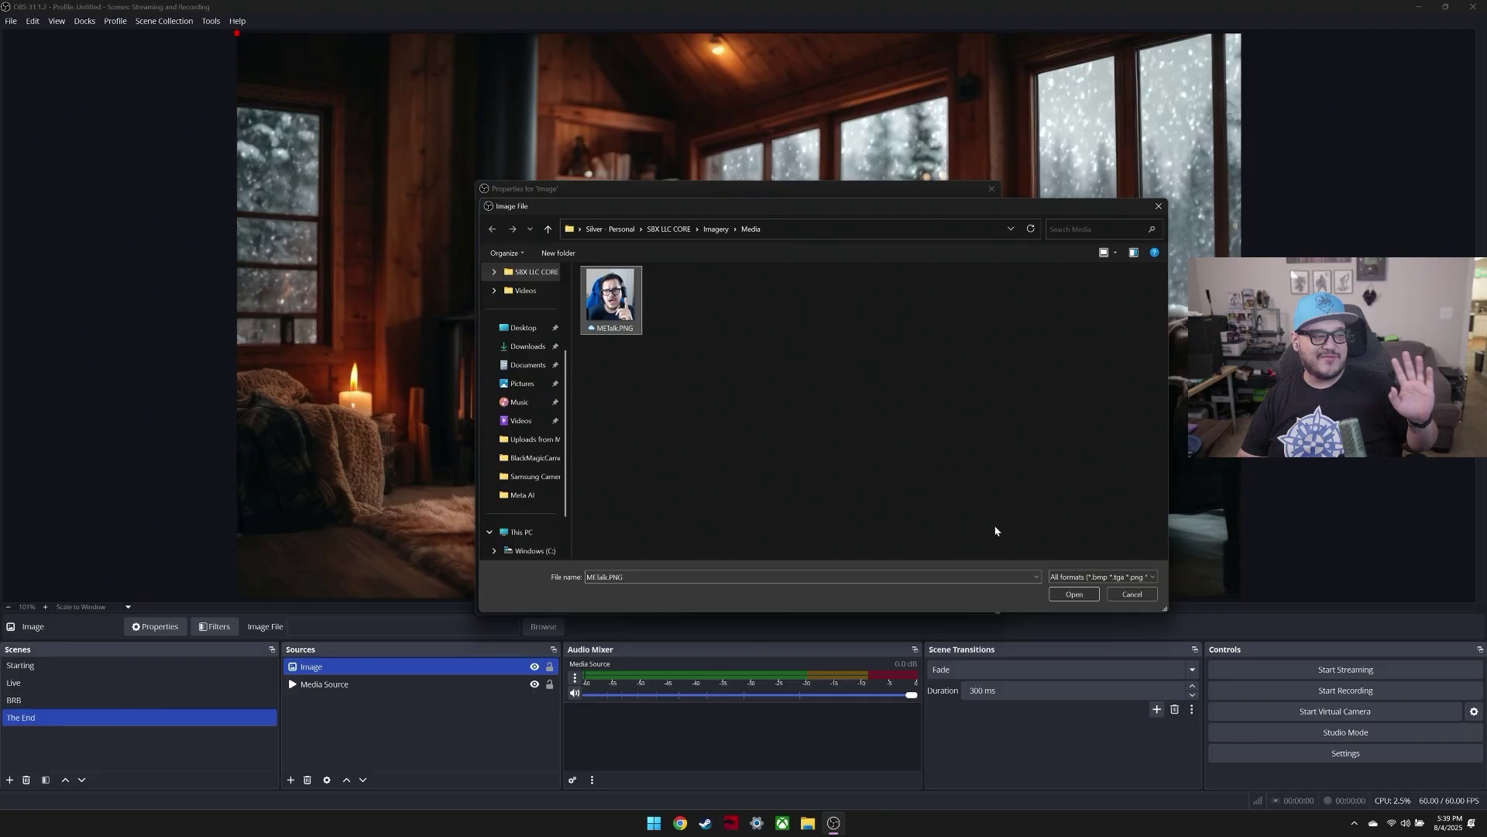
{"action": "left_click", "coordinate": [1064, 599]}
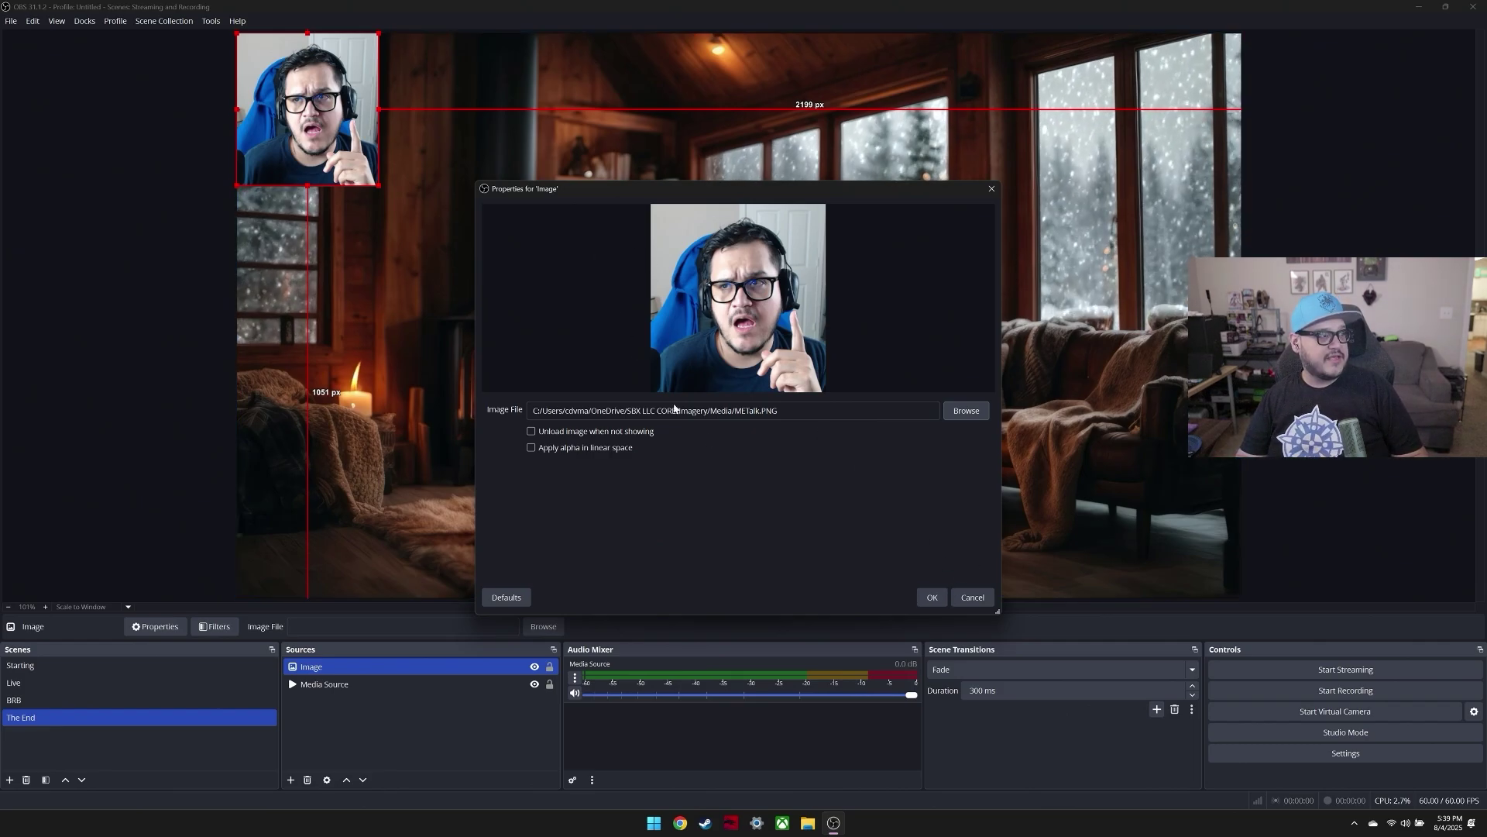
{"action": "left_click", "coordinate": [932, 597]}
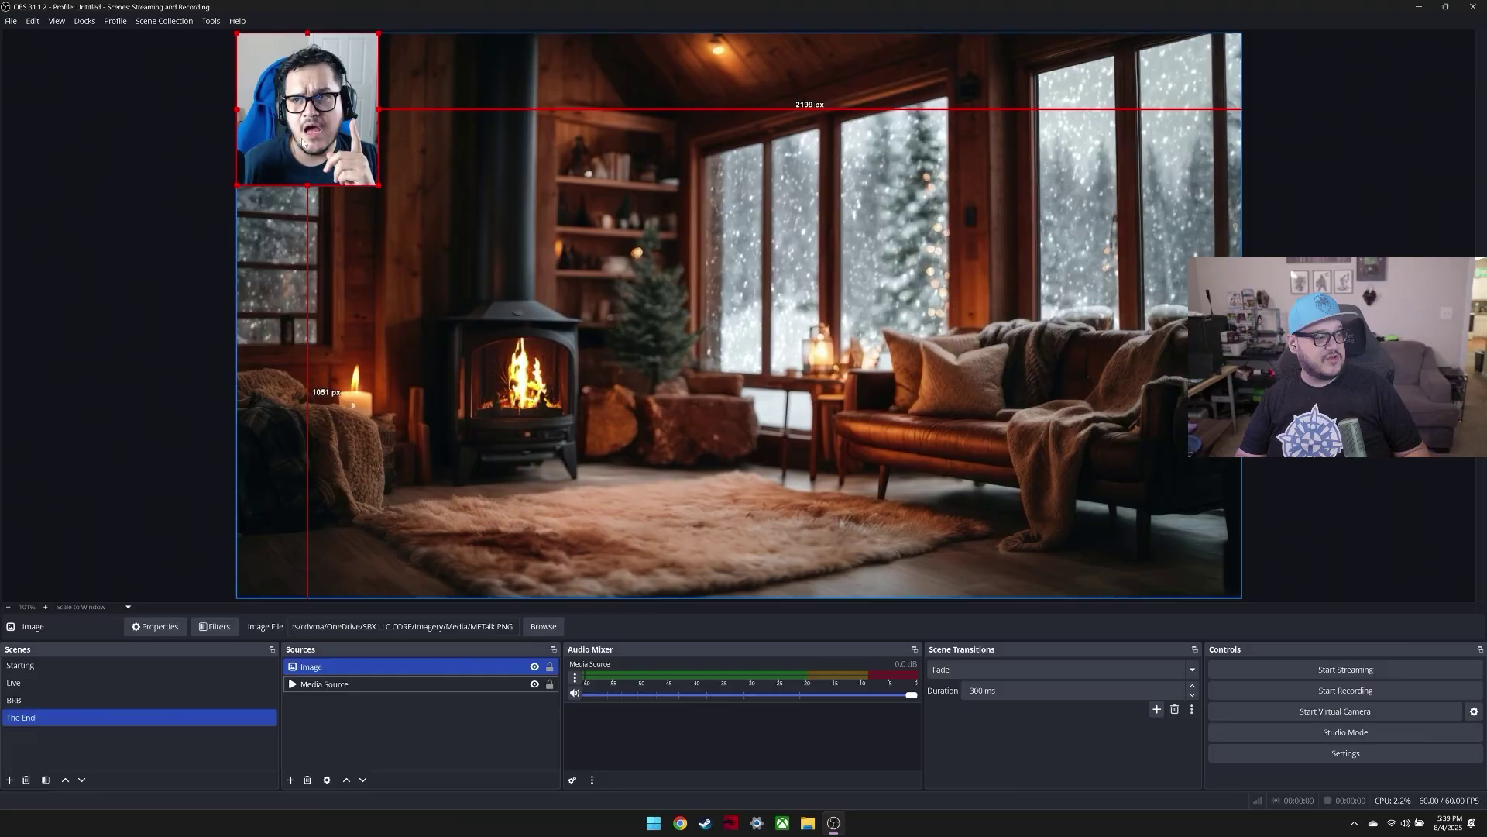
Step: Enlarge the image to almost the canvas height and move it about 520 px from the canvas's left edge
{"action": "left_click_drag", "start_coordinate": [379, 186], "coordinate": [737, 550]}
{"action": "left_click_drag", "start_coordinate": [561, 248], "coordinate": [771, 247]}
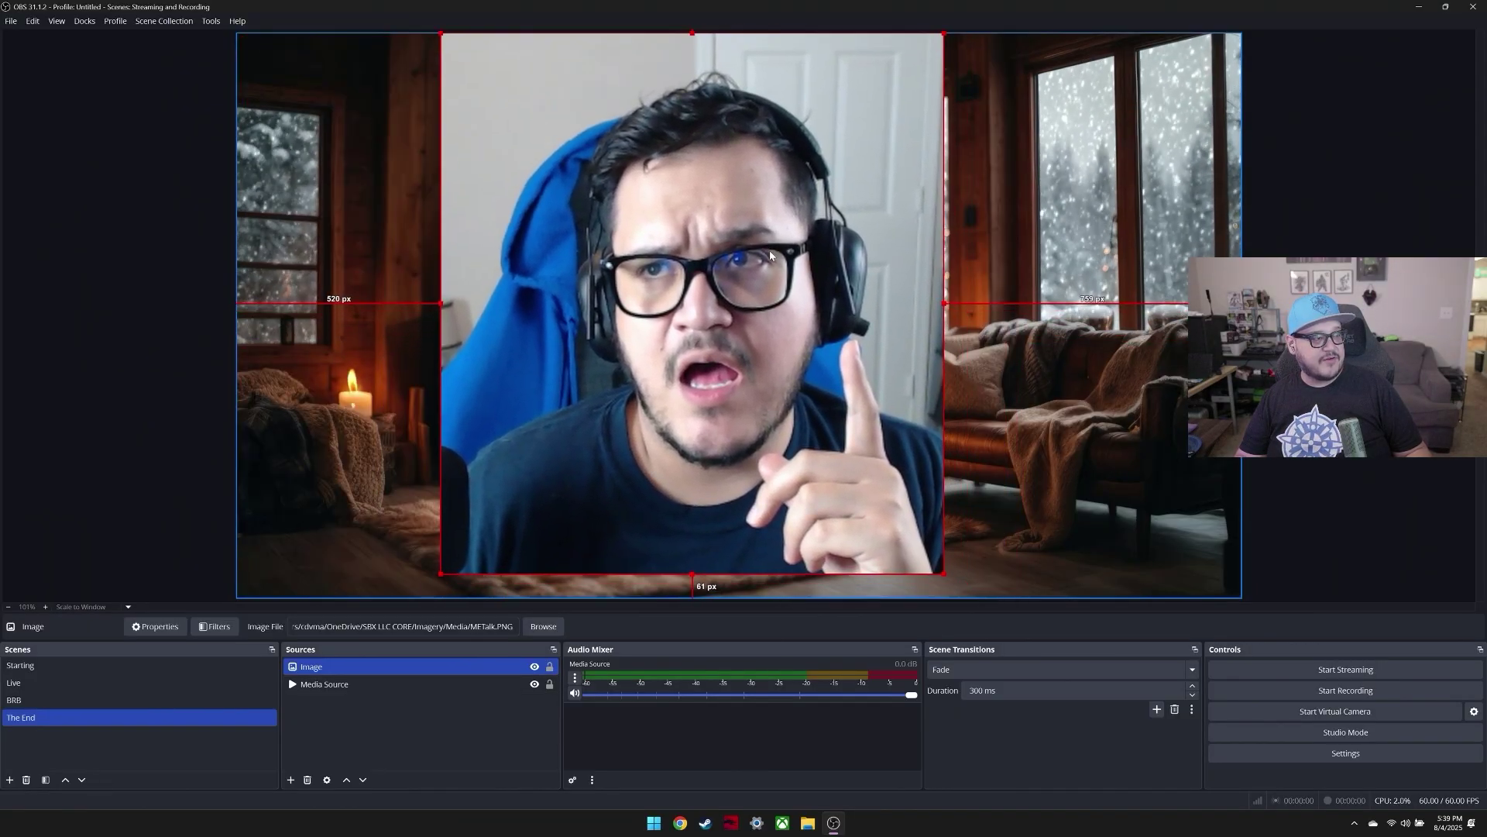
{"action": "right_click", "coordinate": [348, 665]}
{"action": "left_click", "coordinate": [361, 718]}
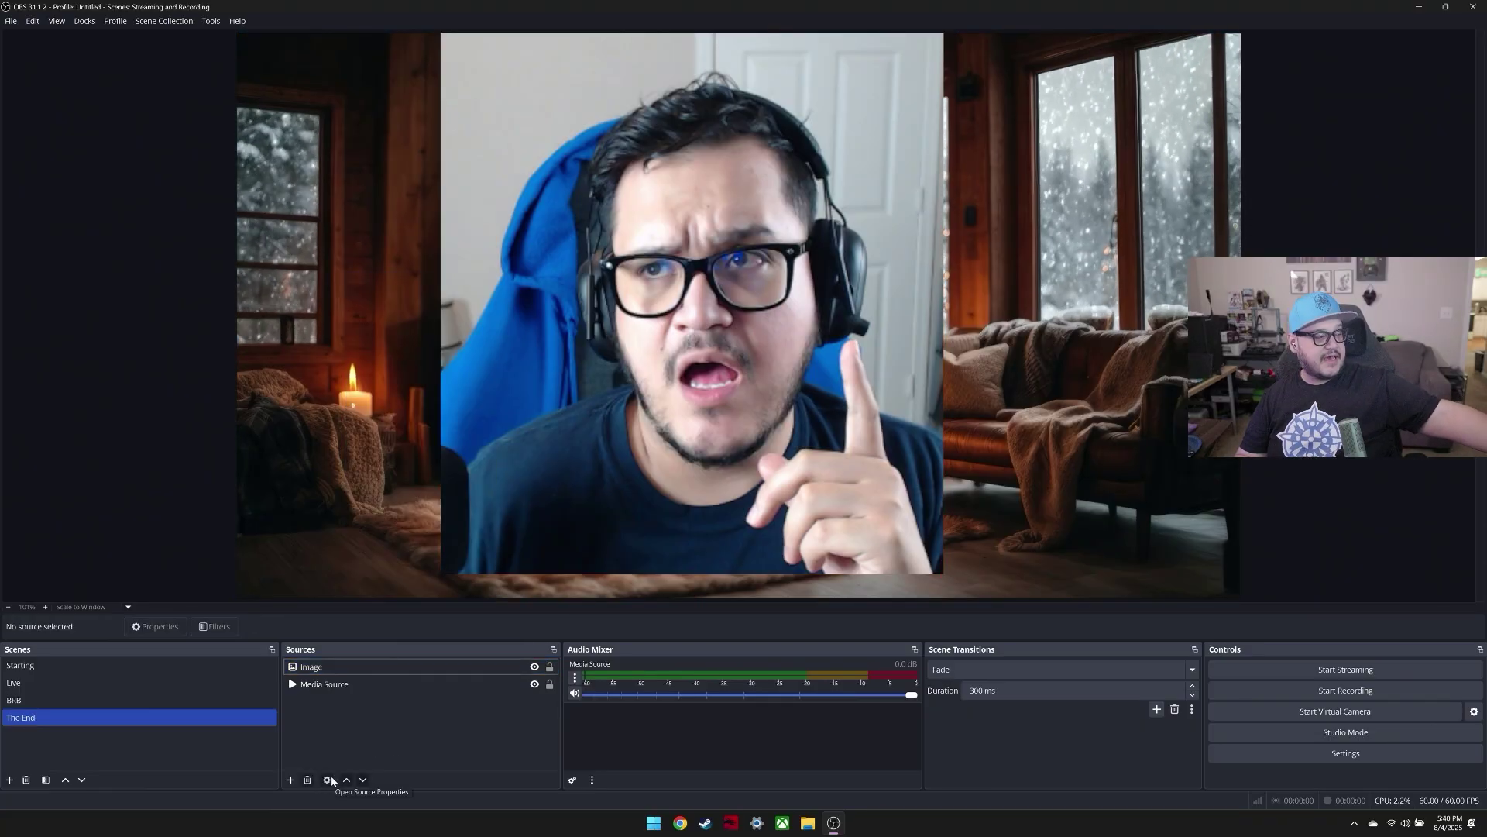
Step: Fit the Image source to the screen with the transform option
{"action": "left_click", "coordinate": [318, 667]}
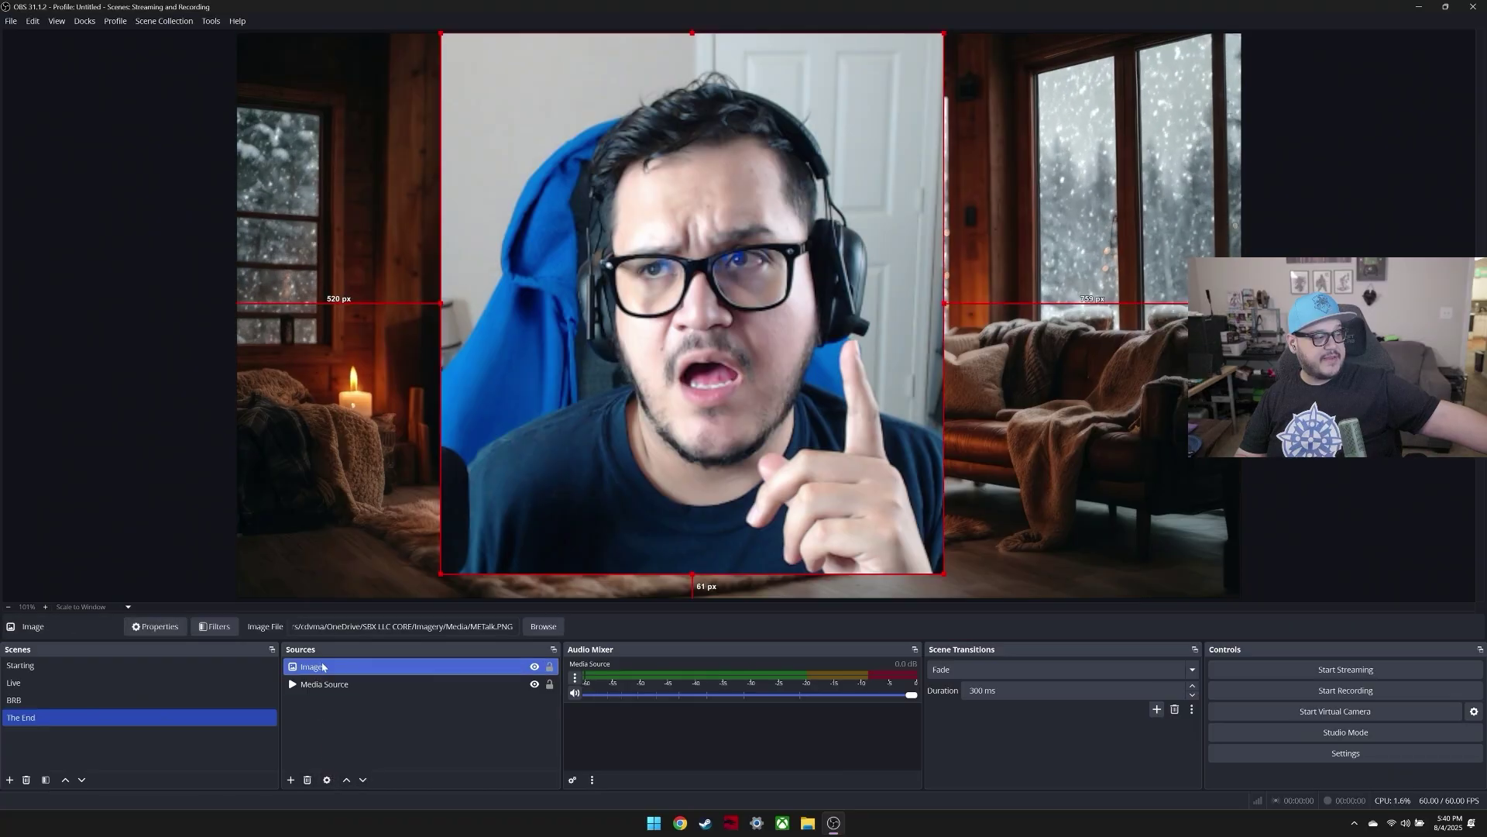
{"action": "right_click", "coordinate": [324, 665]}
{"action": "mouse_move", "coordinate": [387, 481]}
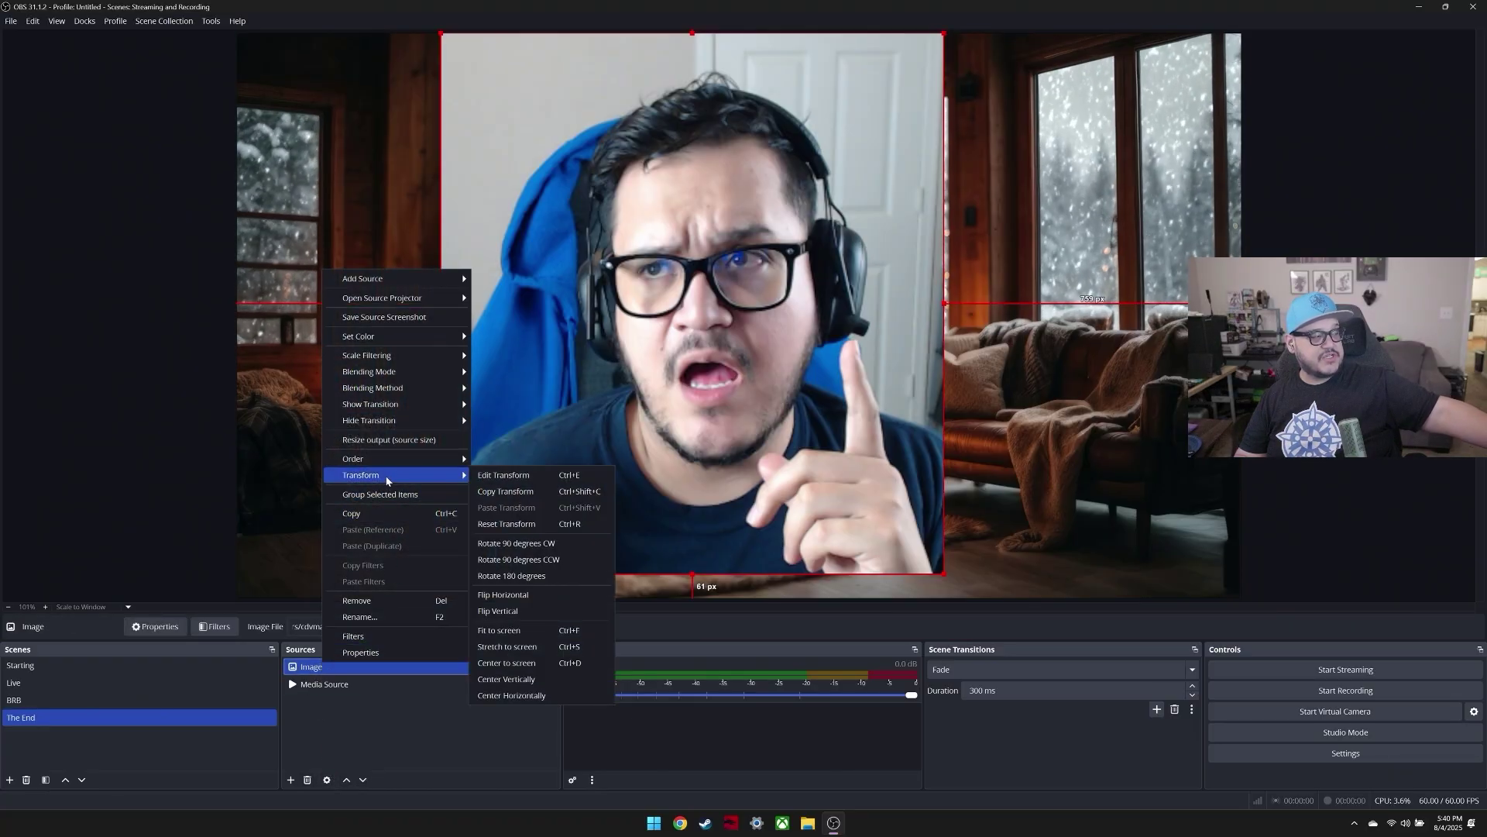
{"action": "left_click", "coordinate": [504, 633]}
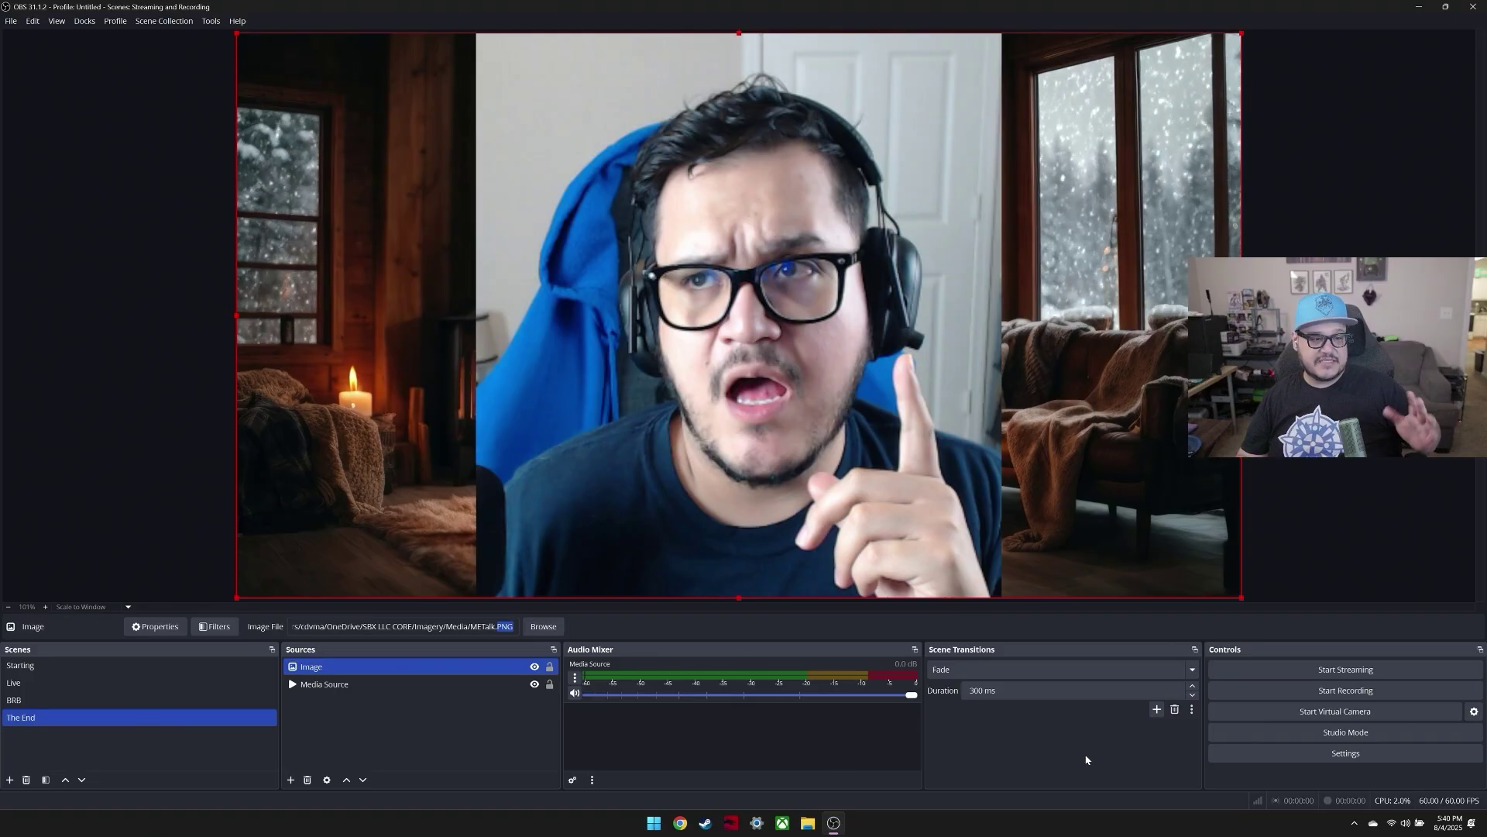
Step: Try 2560x1440 as the output resolution, examine the base canvas resolution options in the Video settings, and close the settings
{"action": "left_click", "coordinate": [1289, 757]}
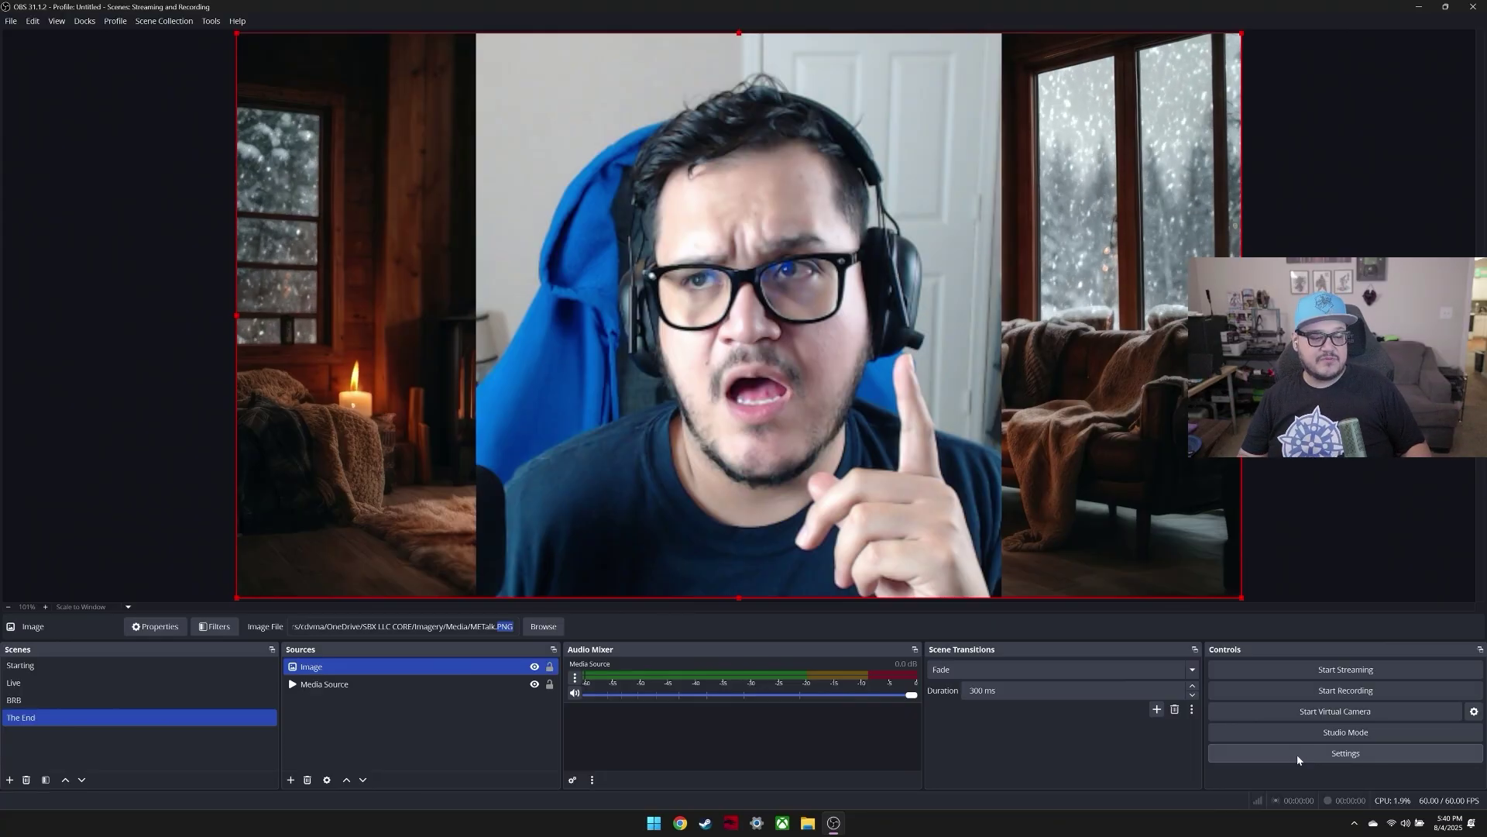
{"action": "left_click", "coordinate": [1298, 756]}
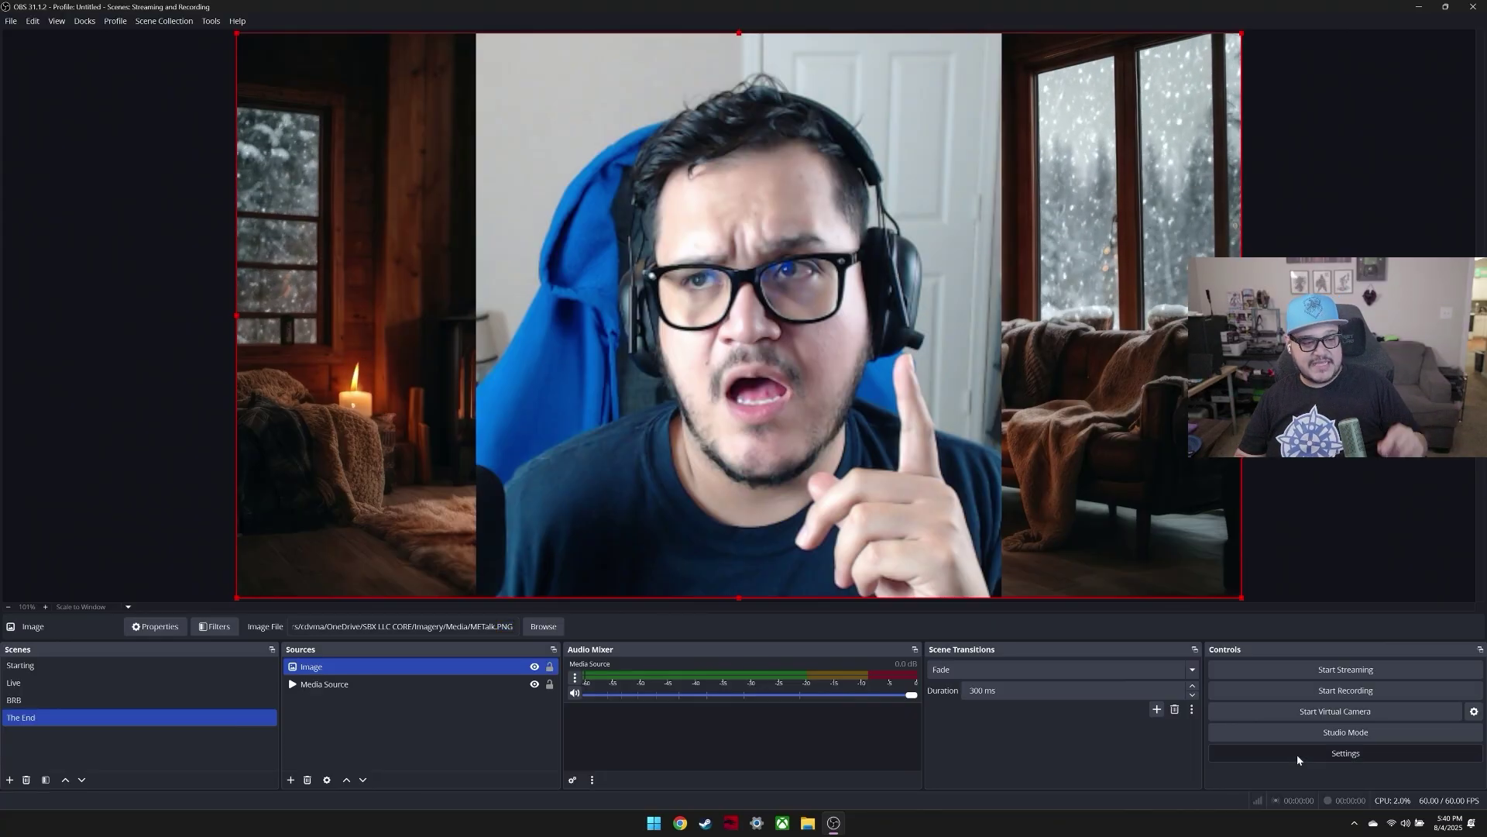
{"action": "left_click", "coordinate": [496, 312]}
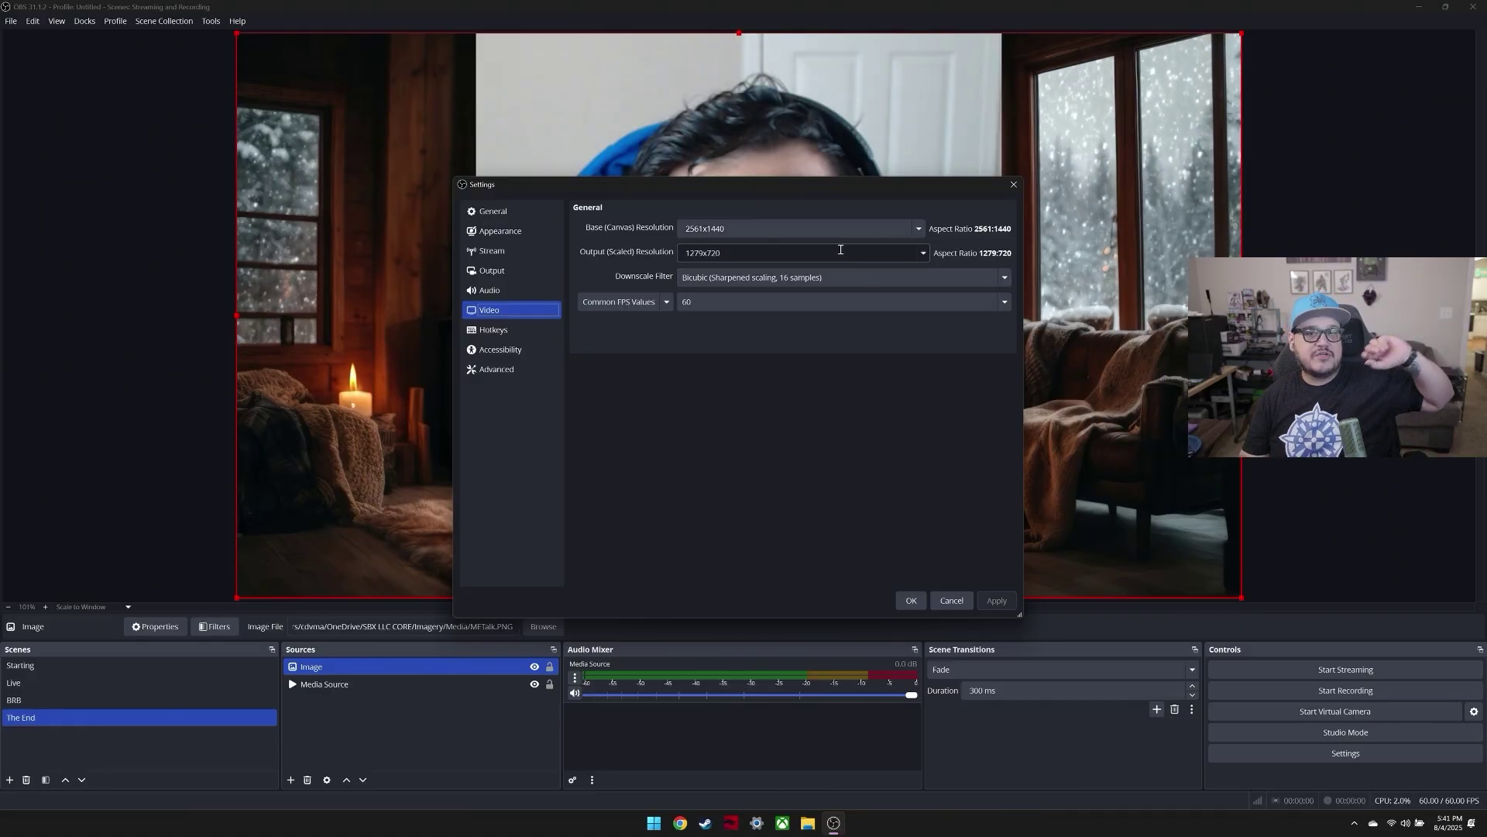
{"action": "left_click", "coordinate": [921, 254]}
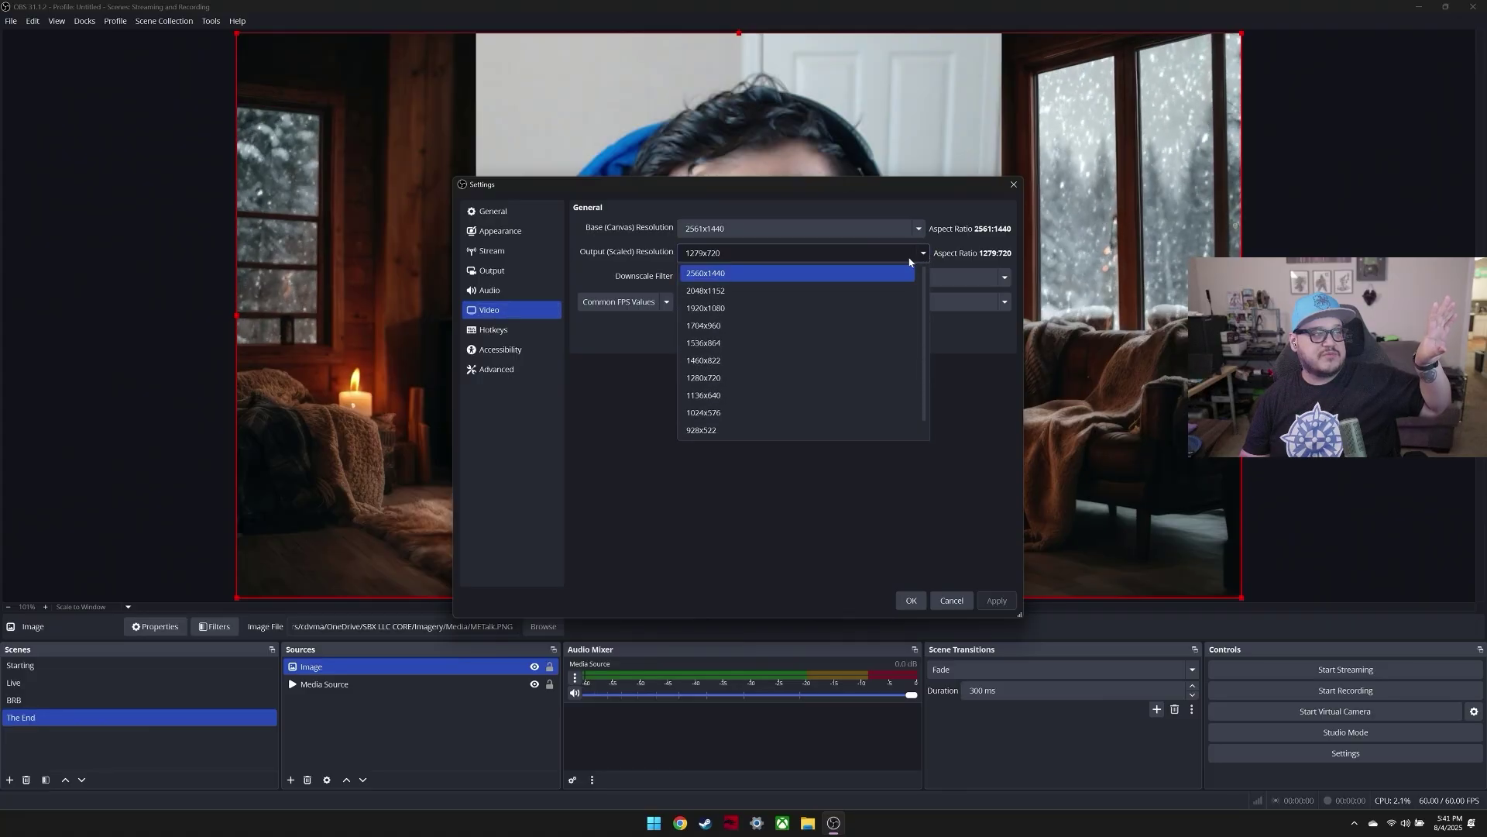
{"action": "left_click", "coordinate": [822, 277]}
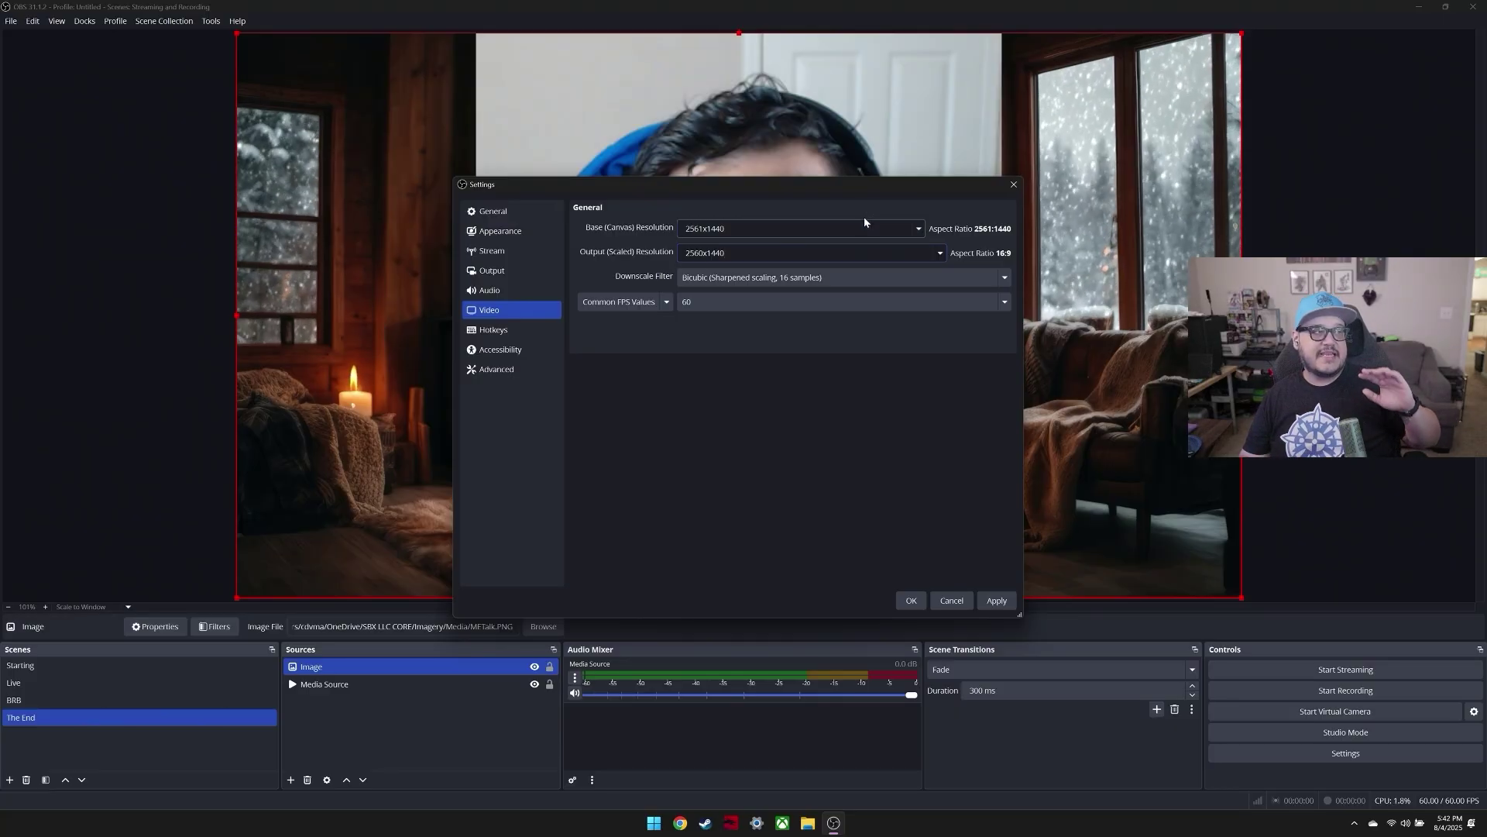
{"action": "left_click", "coordinate": [919, 230]}
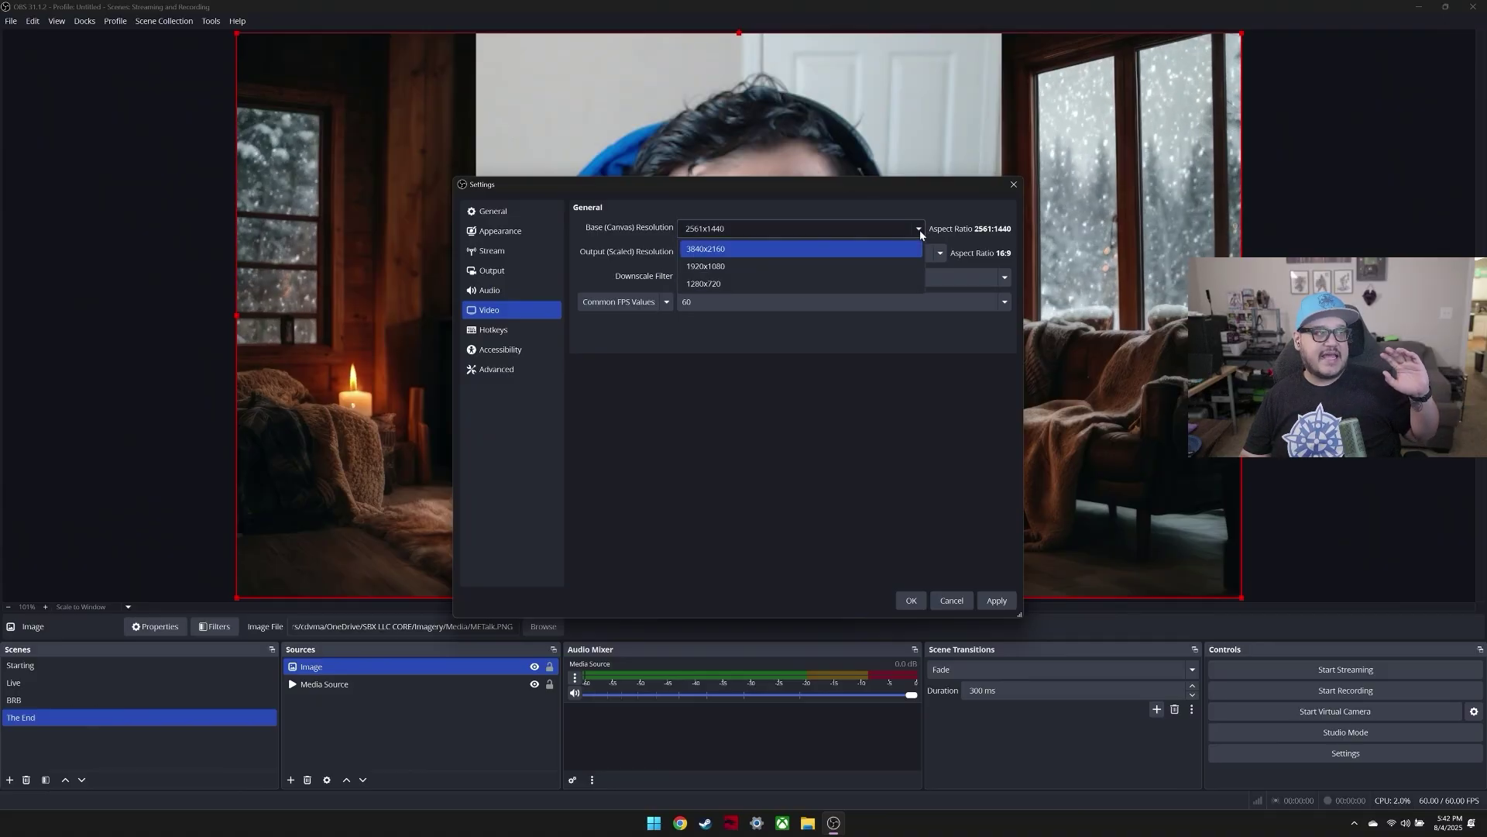
{"action": "left_click", "coordinate": [859, 214]}
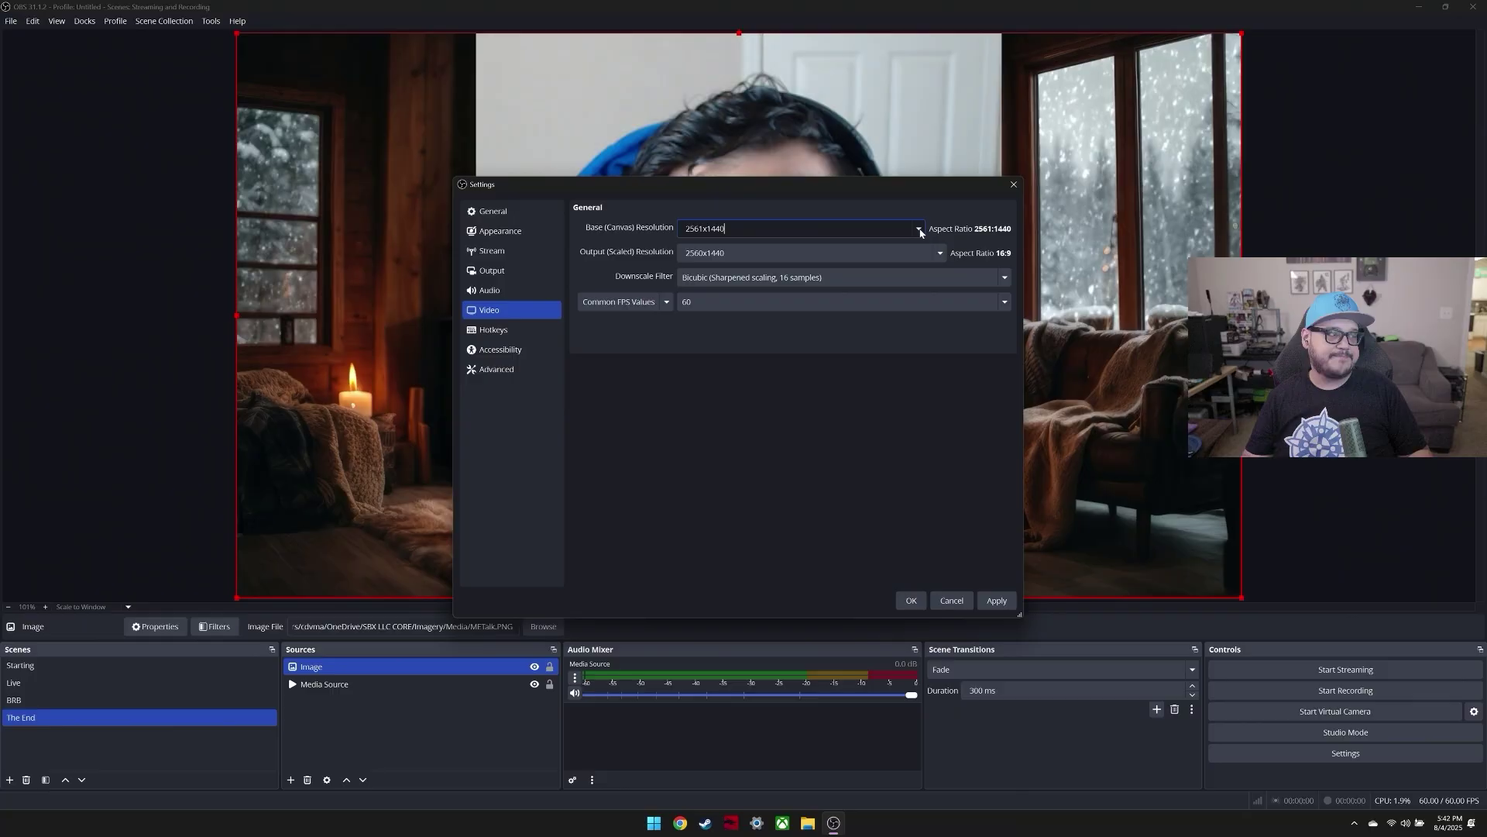
{"action": "key", "text": "Escape"}
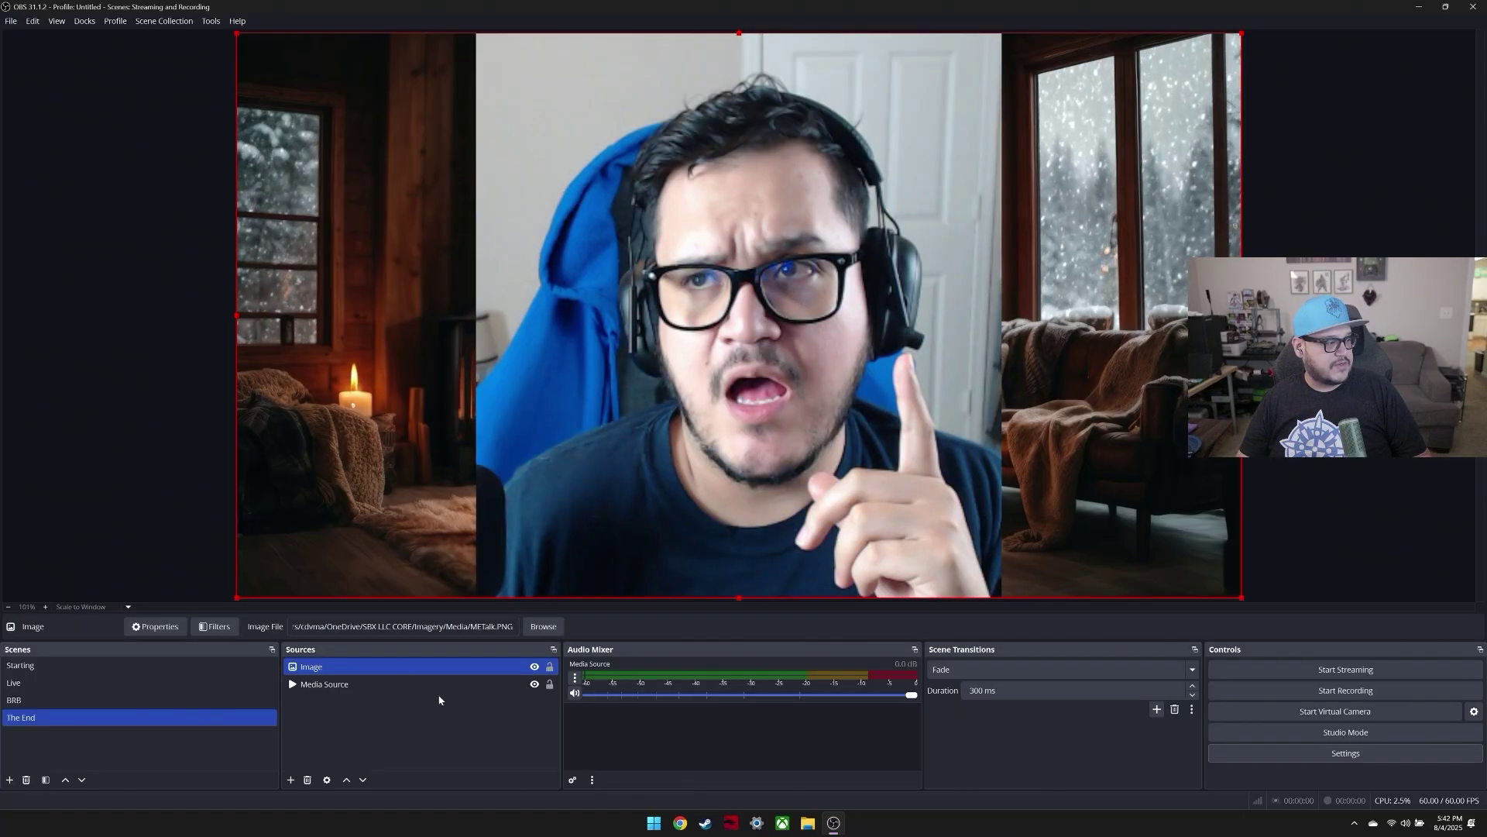
Step: Hide the Image source in The End scene and copy that scene's Media Source into the Starting scene
{"action": "left_click", "coordinate": [535, 667]}
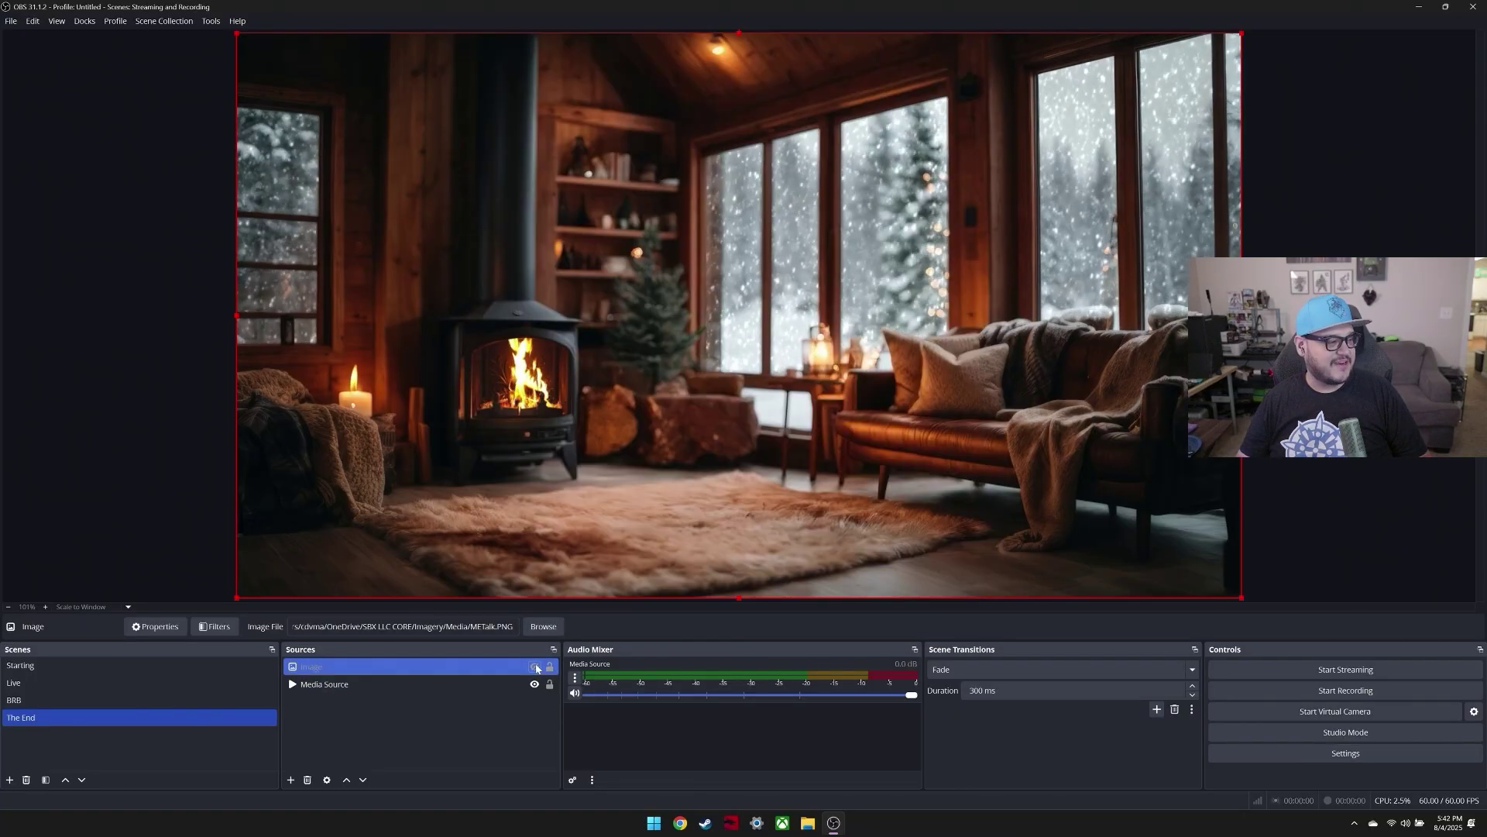
{"action": "left_click", "coordinate": [60, 740]}
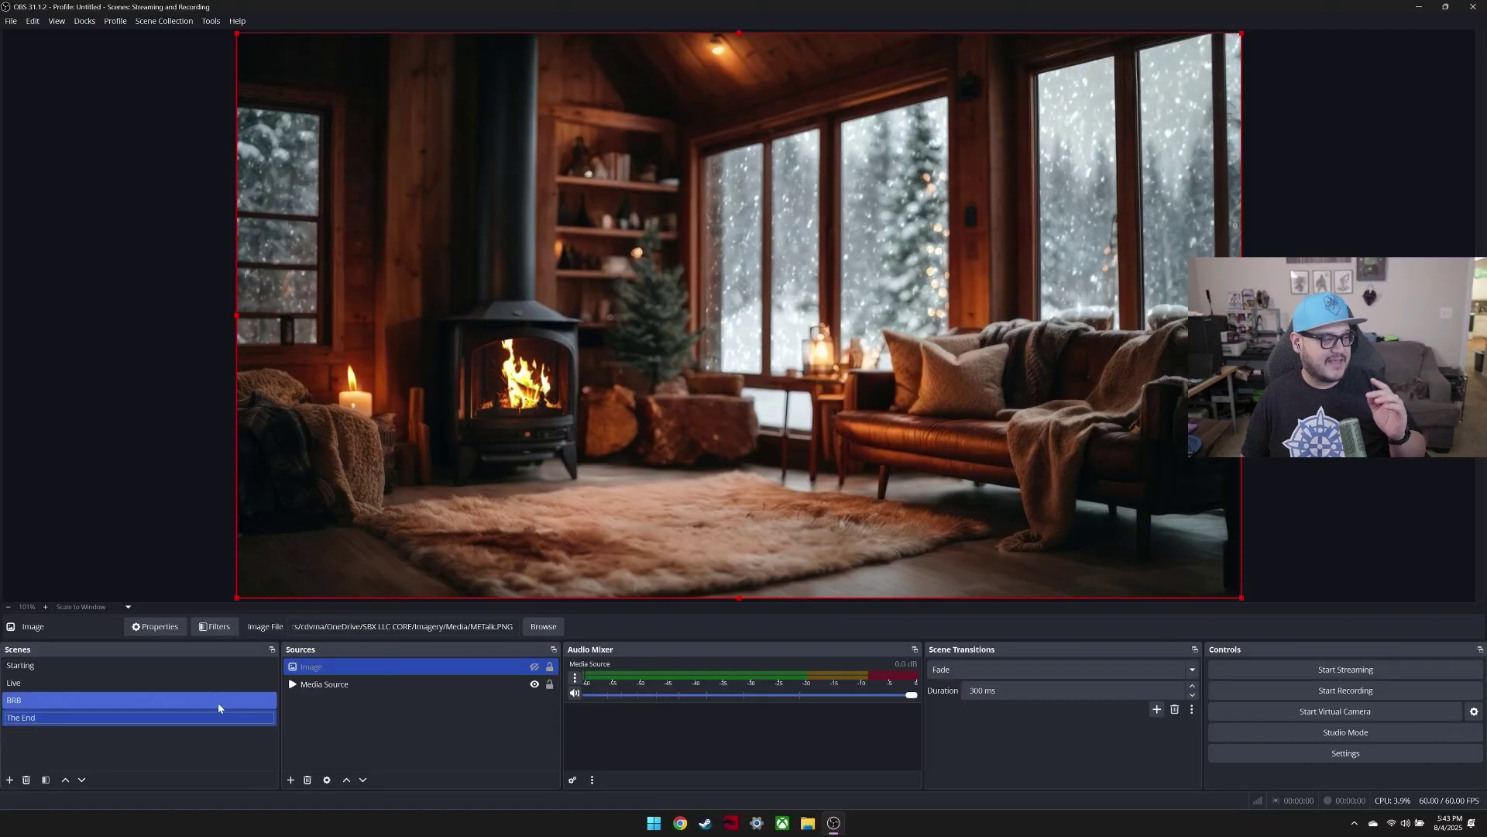
{"action": "left_click", "coordinate": [353, 690]}
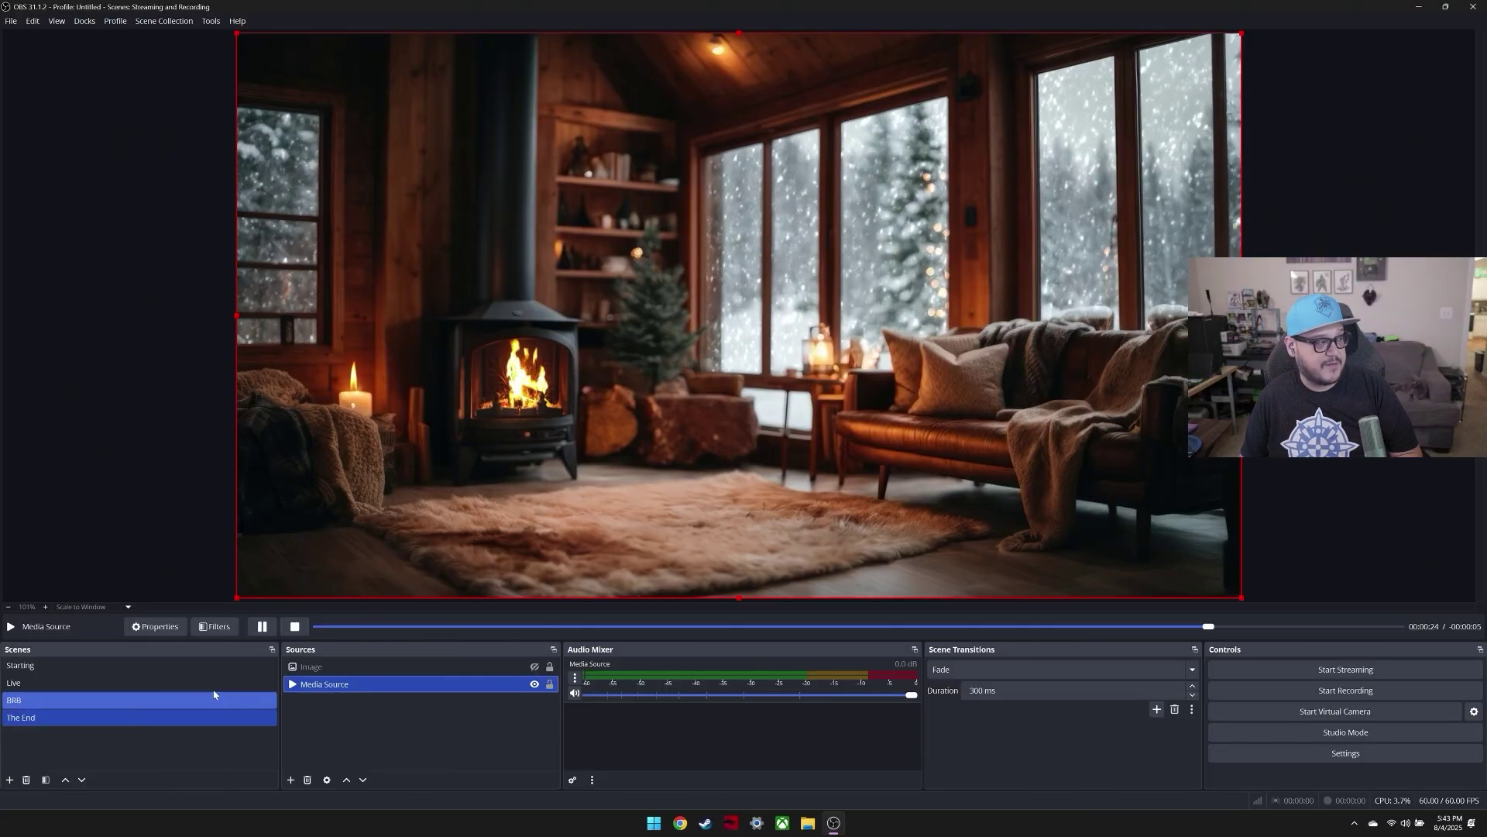
{"action": "left_click_drag", "start_coordinate": [183, 664], "coordinate": [389, 714]}
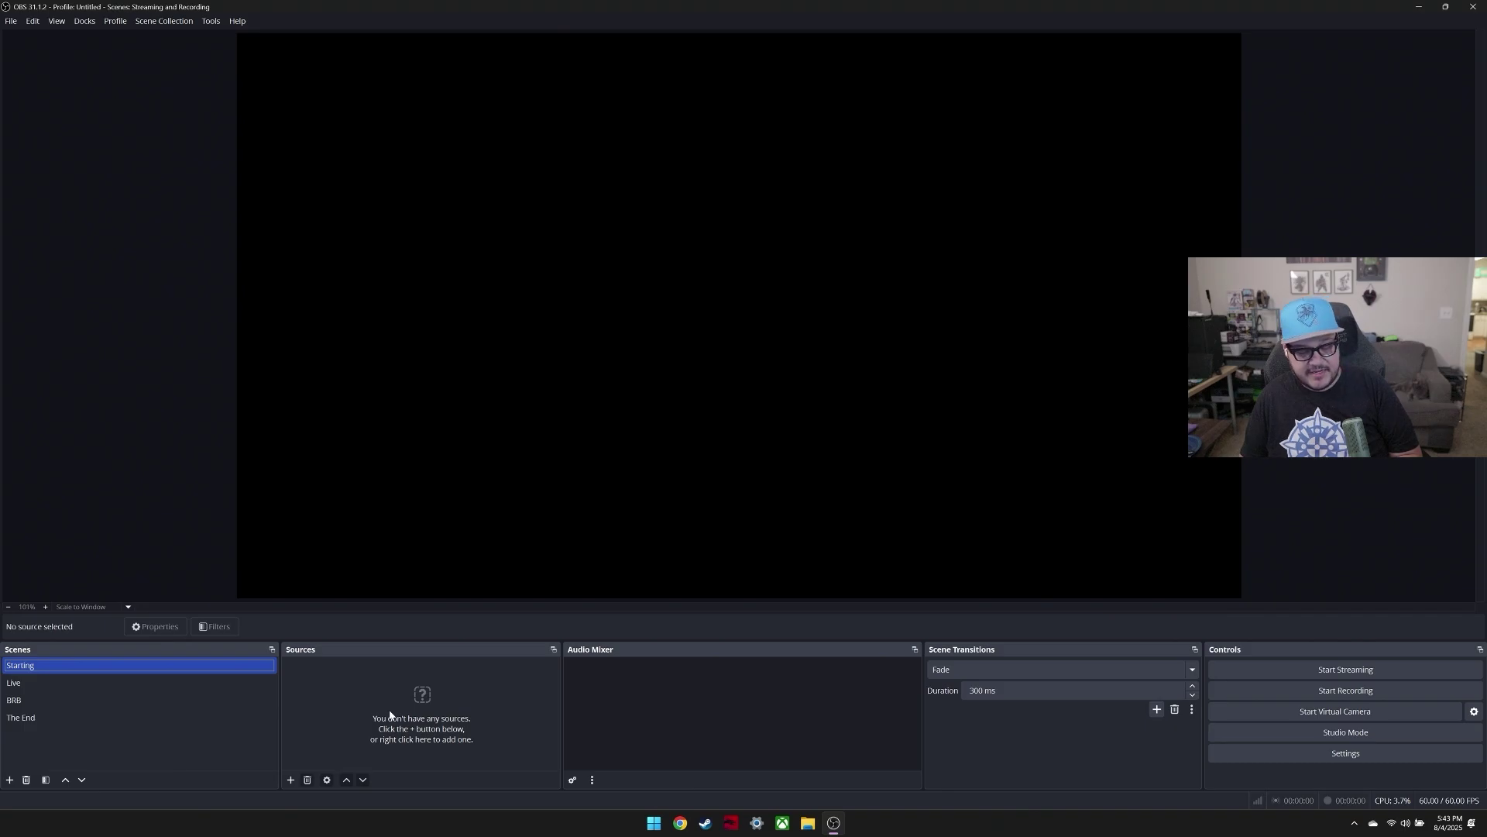
{"action": "key", "text": "ctrl+v"}
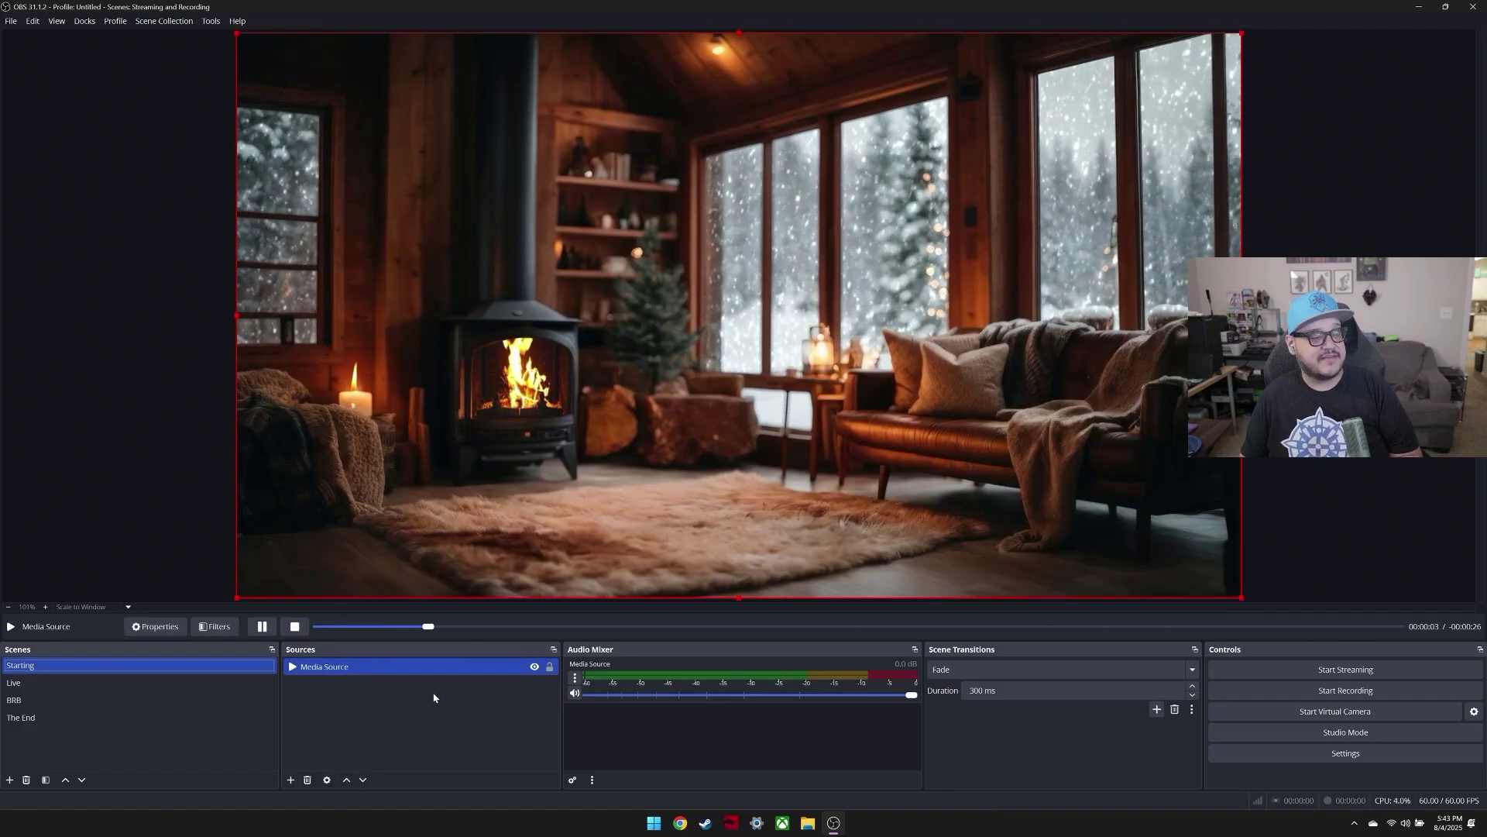
Step: Copy the hidden Image source from The End scene into the Starting scene
{"action": "left_click", "coordinate": [110, 719]}
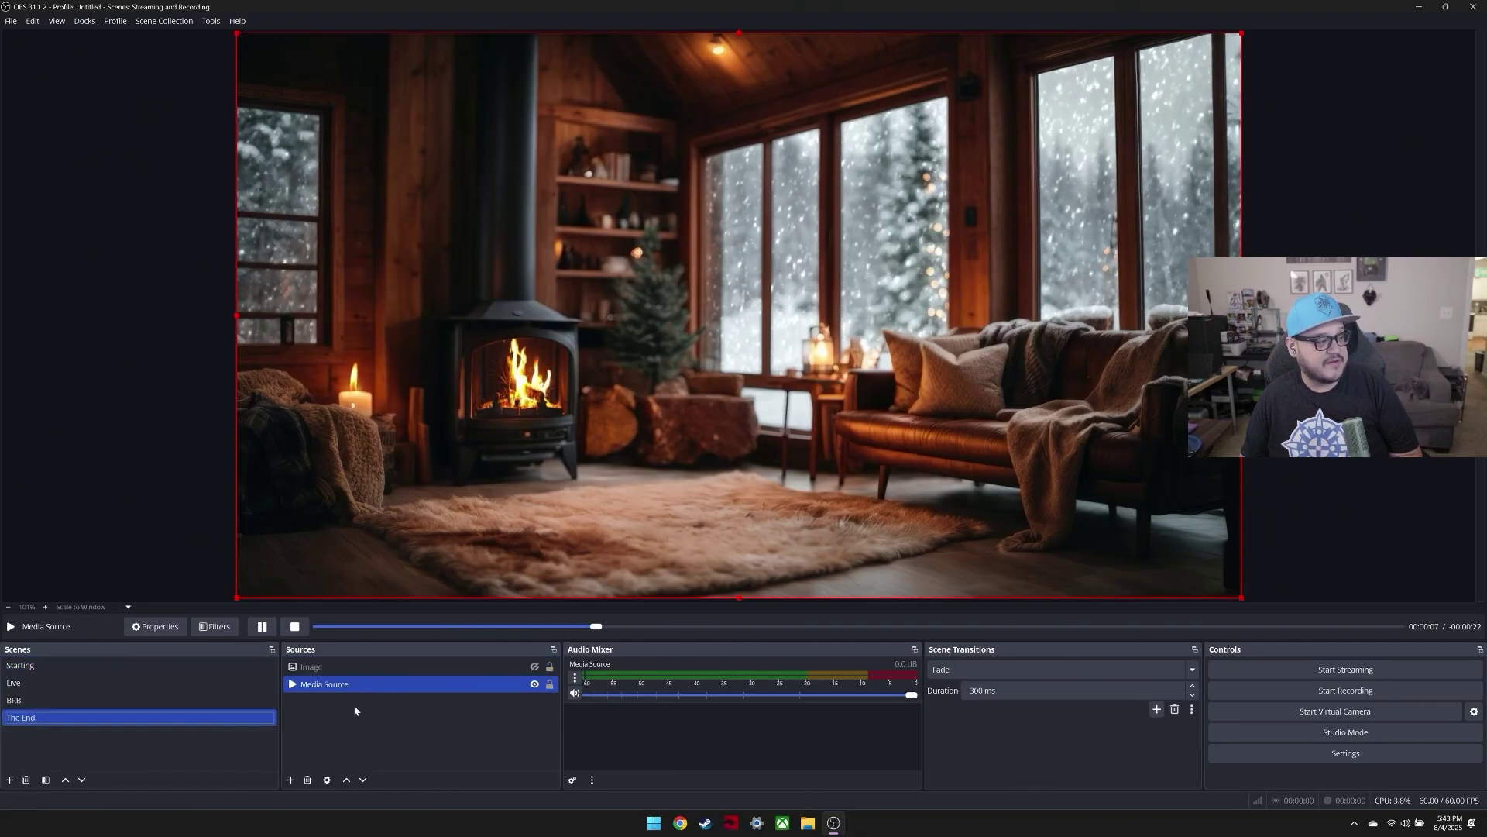
{"action": "left_click", "coordinate": [207, 665]}
{"action": "left_click", "coordinate": [208, 682]}
{"action": "left_click", "coordinate": [208, 666]}
{"action": "key", "text": "F2"}
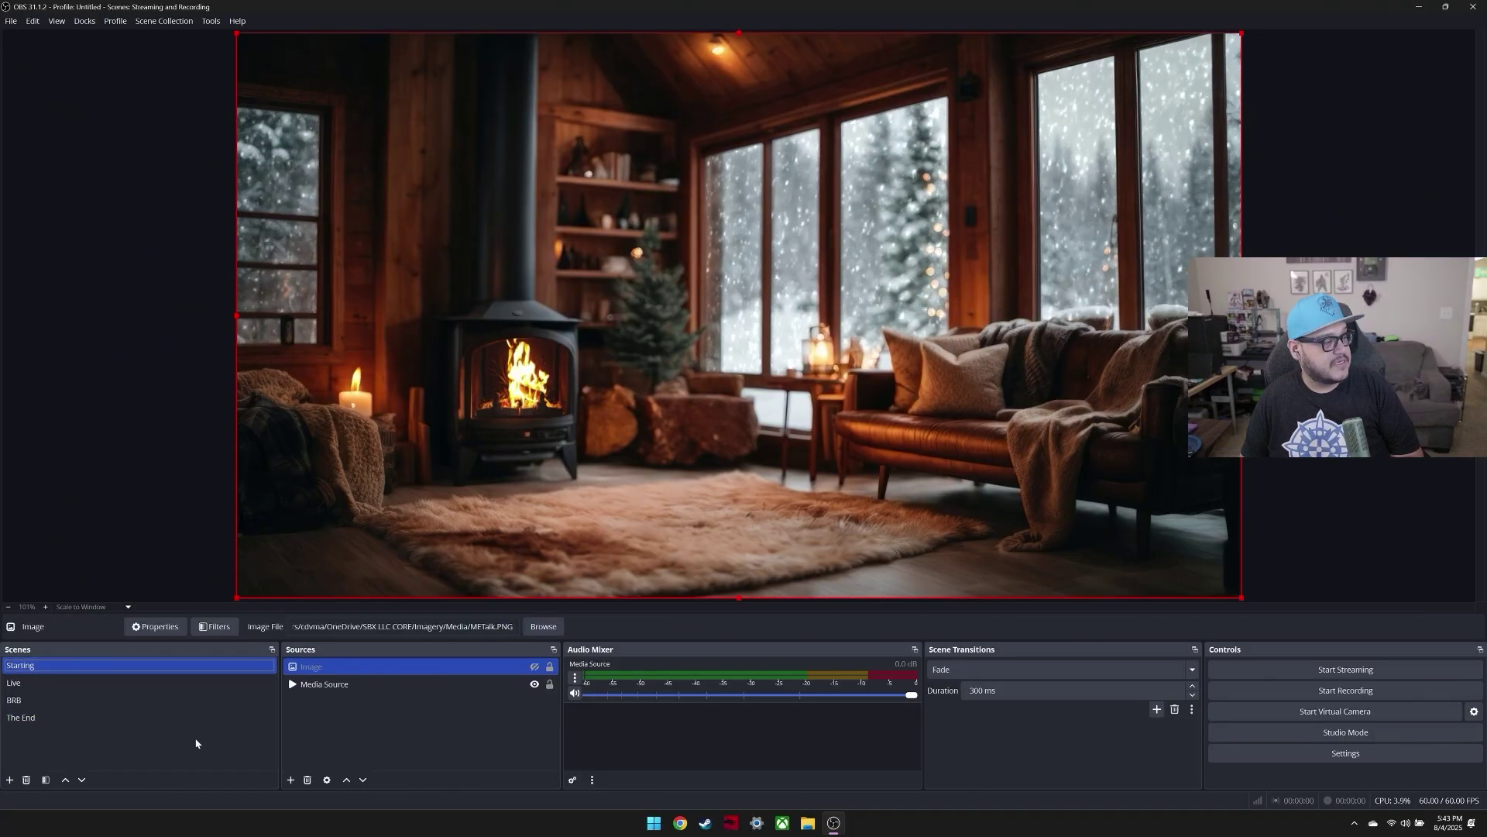
Step: Remove the Media Source and the Image source from The End scene
{"action": "left_click", "coordinate": [155, 717]}
{"action": "left_click", "coordinate": [318, 684]}
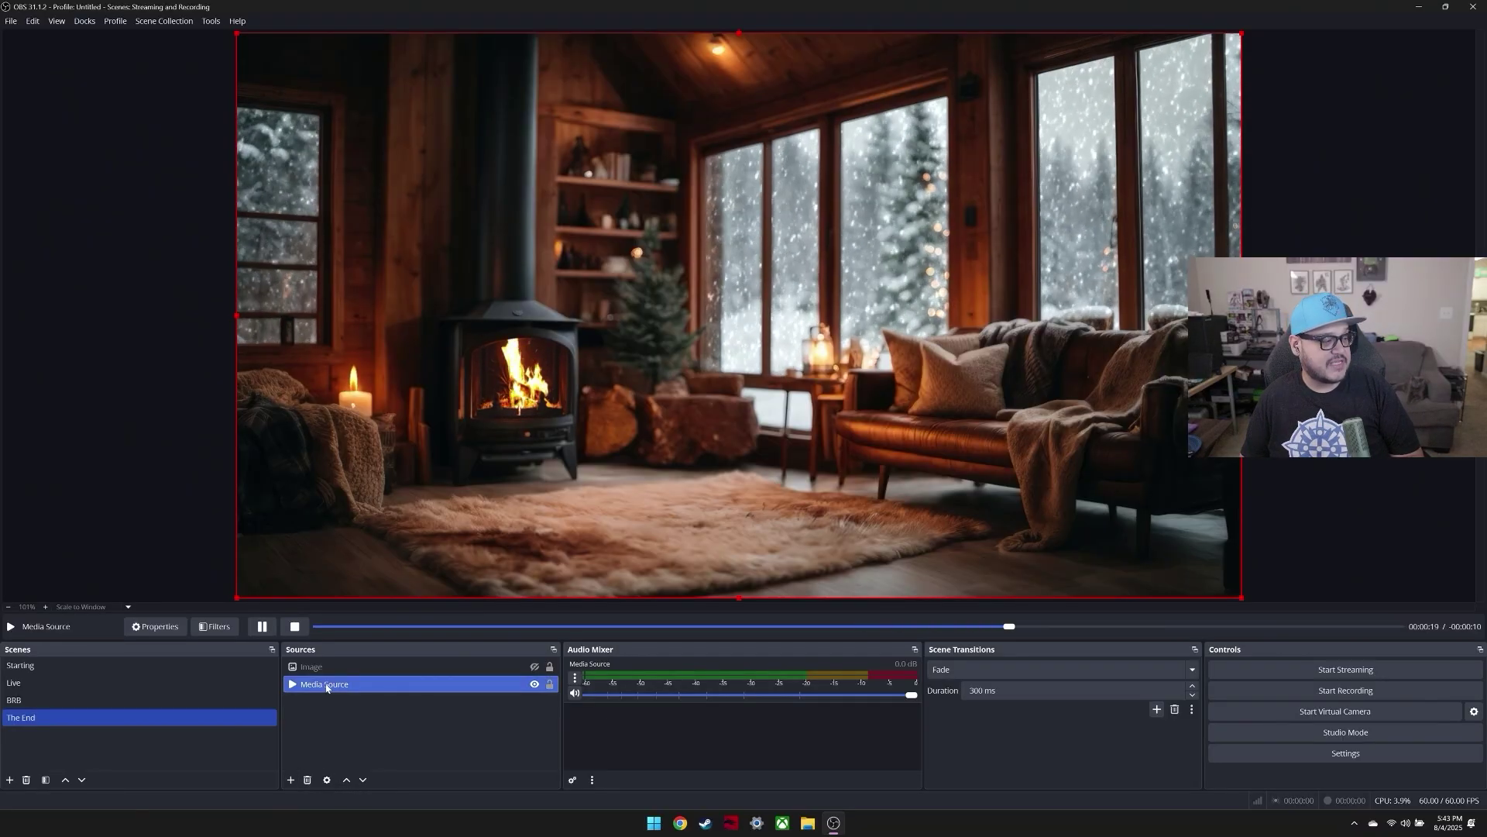
{"action": "left_click", "coordinate": [307, 780]}
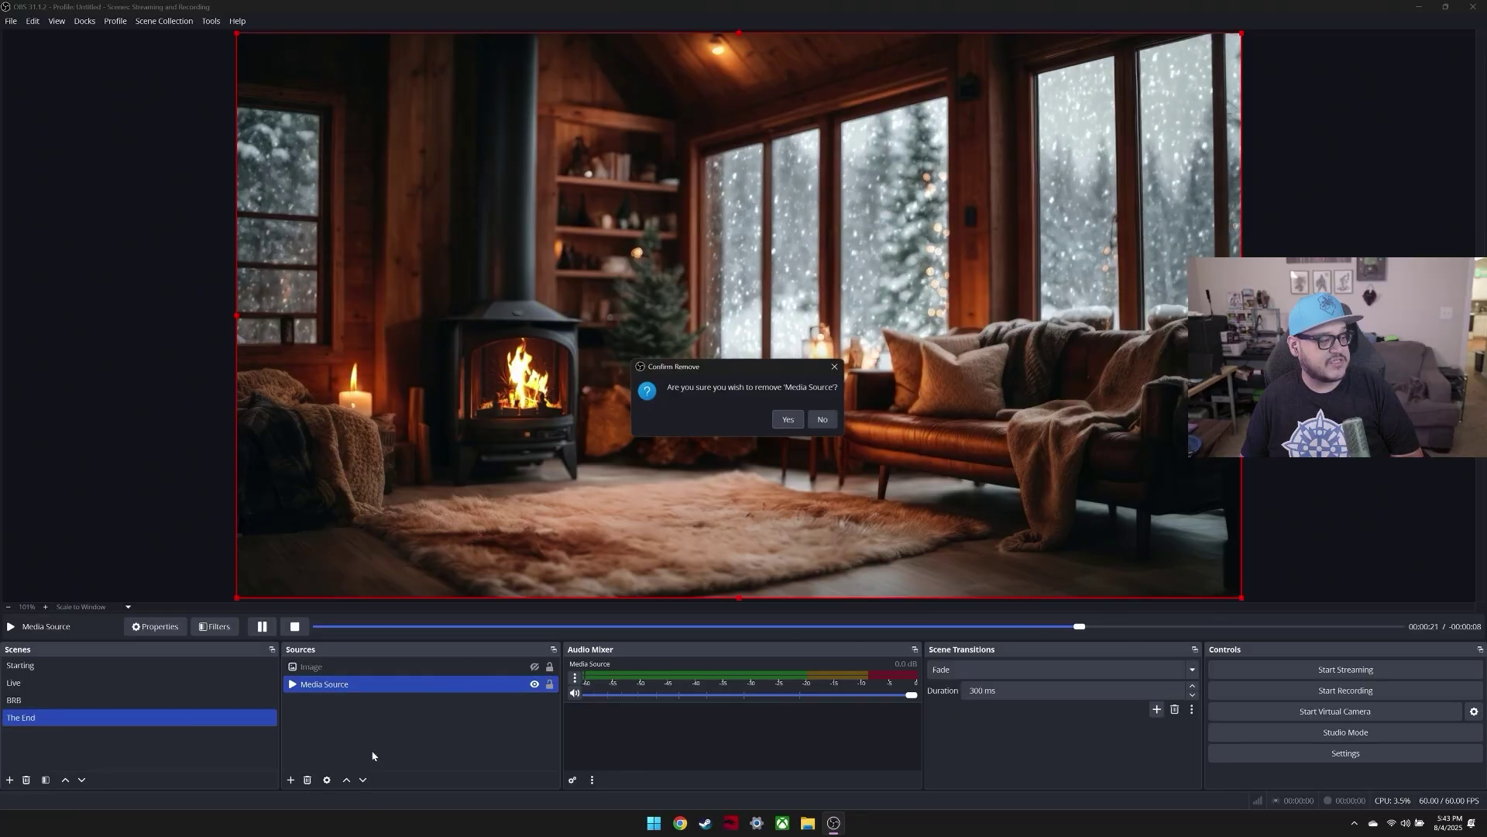
{"action": "left_click", "coordinate": [787, 420]}
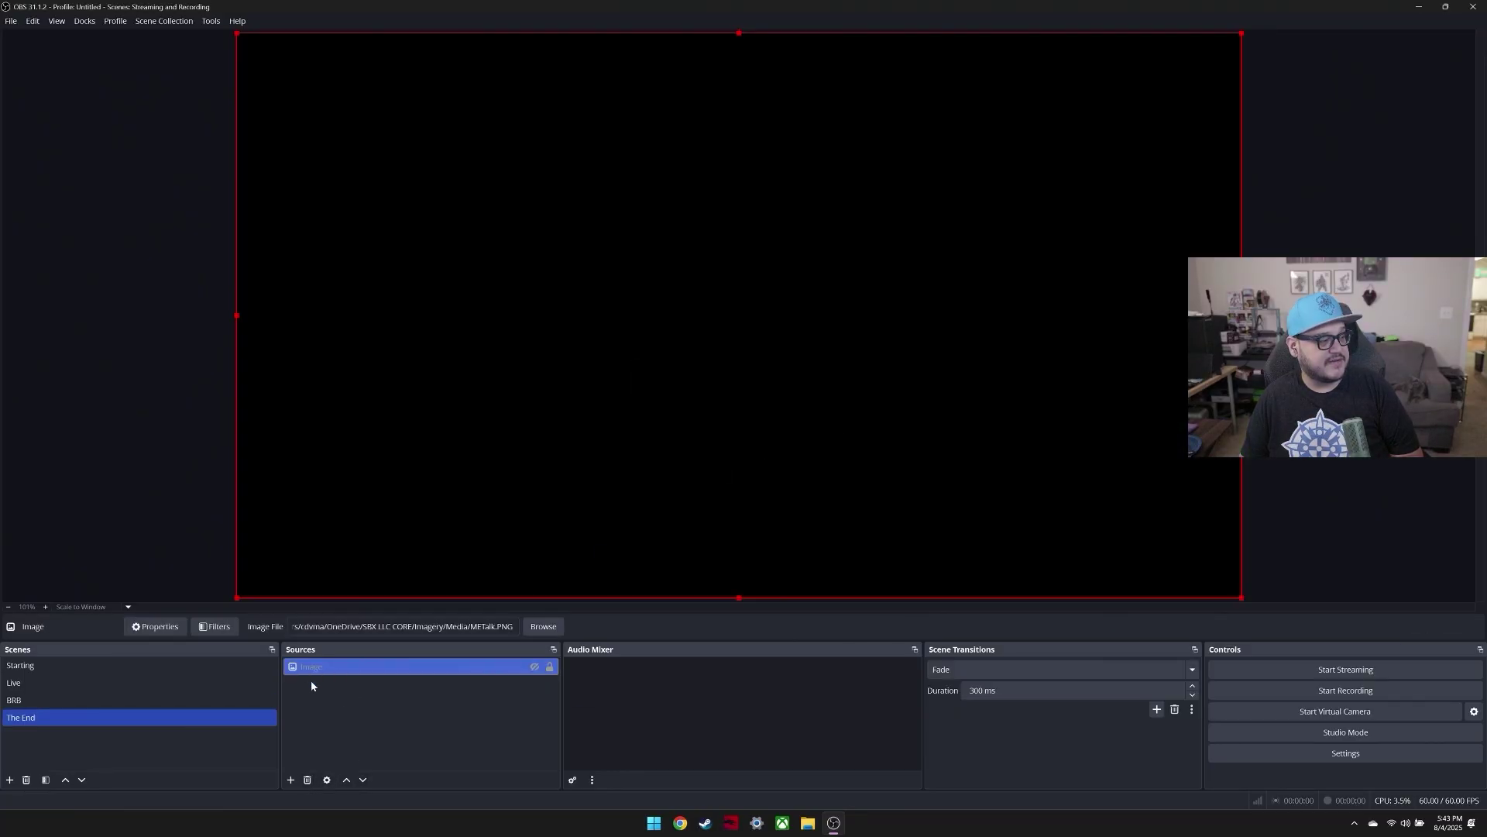
{"action": "left_click", "coordinate": [307, 779]}
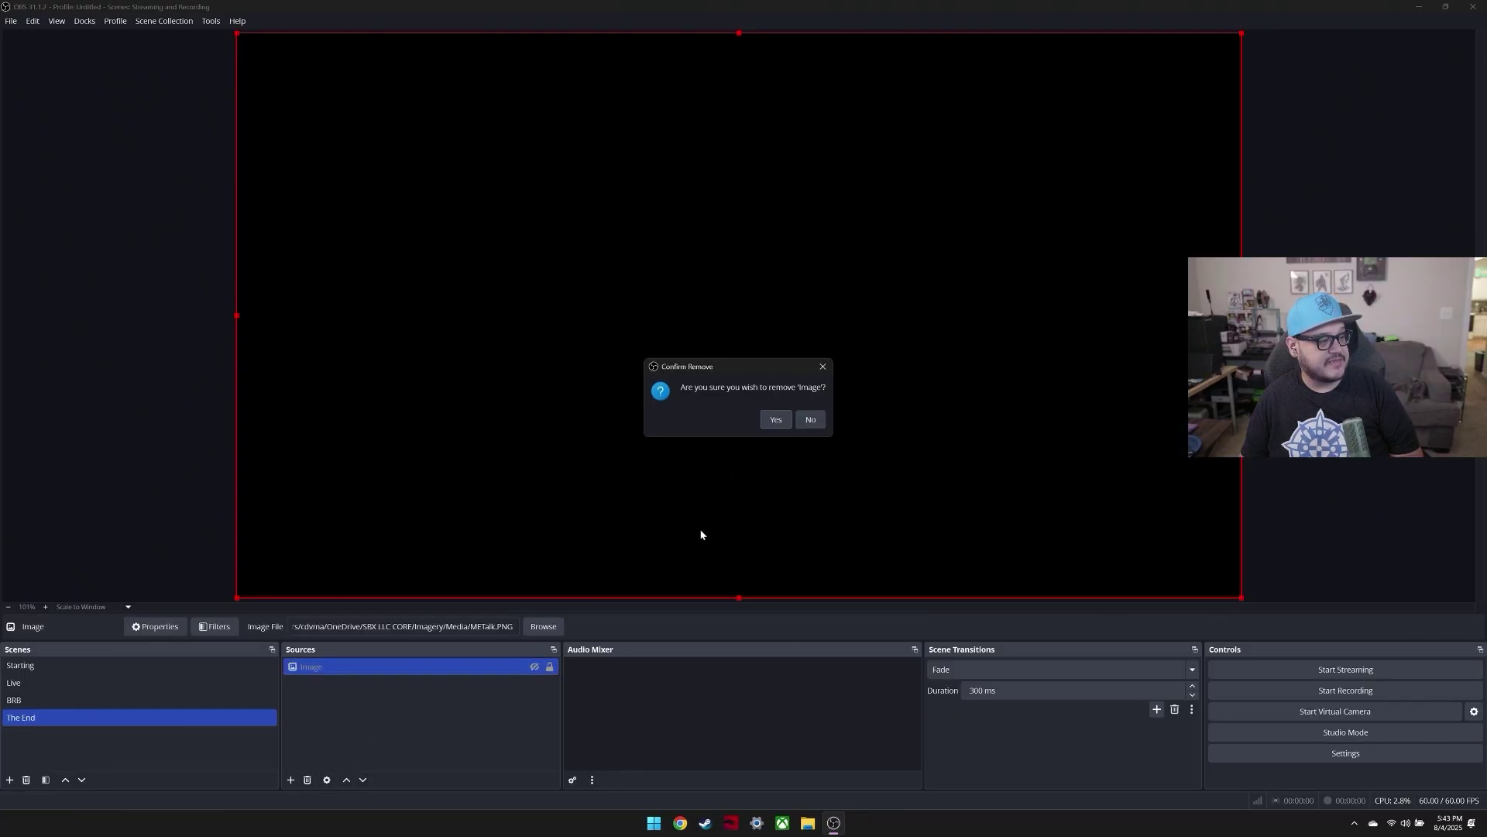
{"action": "left_click", "coordinate": [776, 420]}
Step: Return to the Starting scene and examine the global audio devices in the Audio settings without changing anything
{"action": "left_click", "coordinate": [116, 666]}
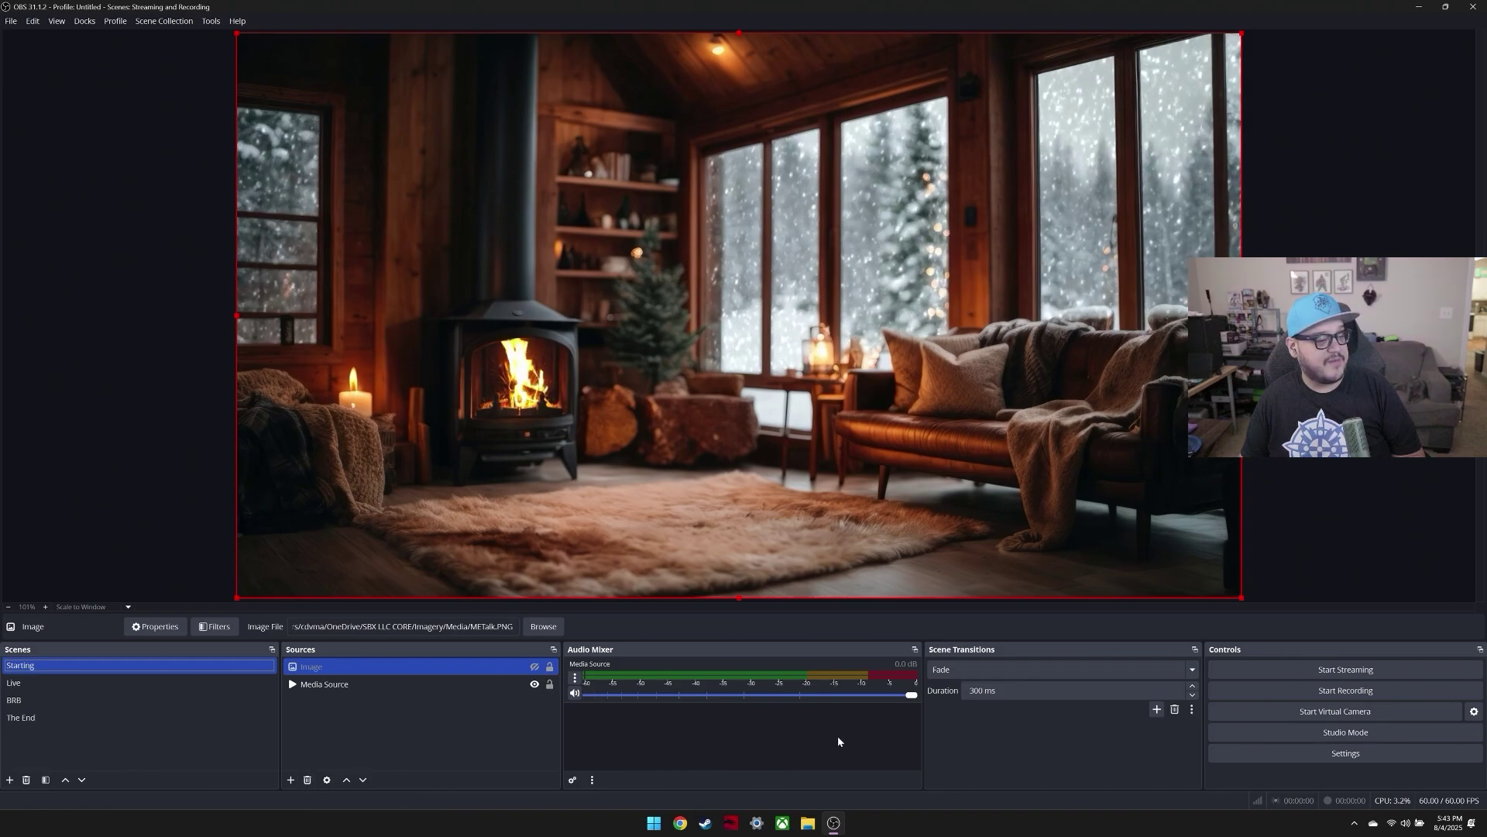
{"action": "key", "text": "super"}
{"action": "left_click", "coordinate": [458, 732]}
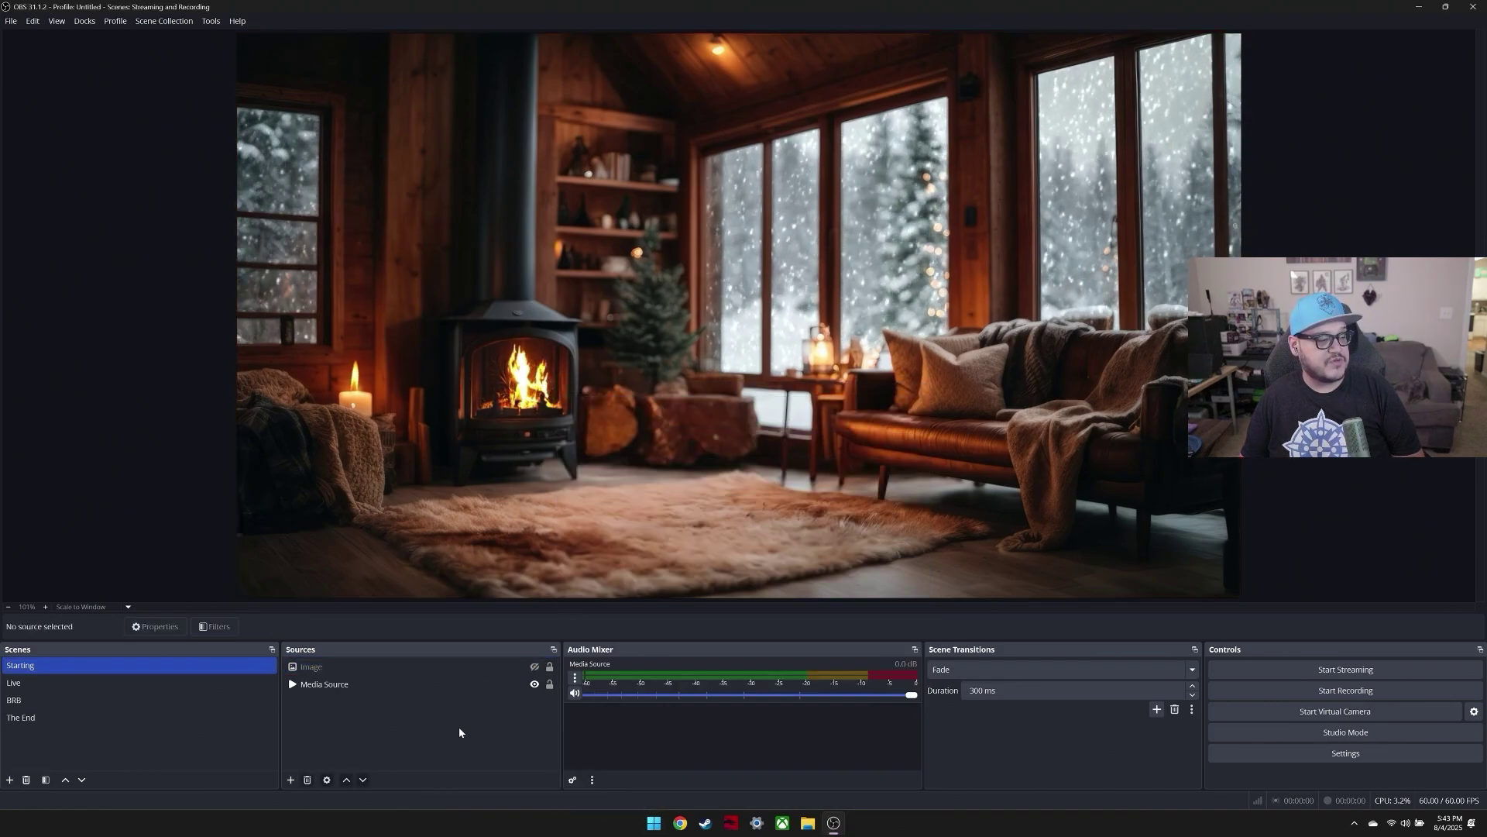
{"action": "left_click", "coordinate": [1317, 755]}
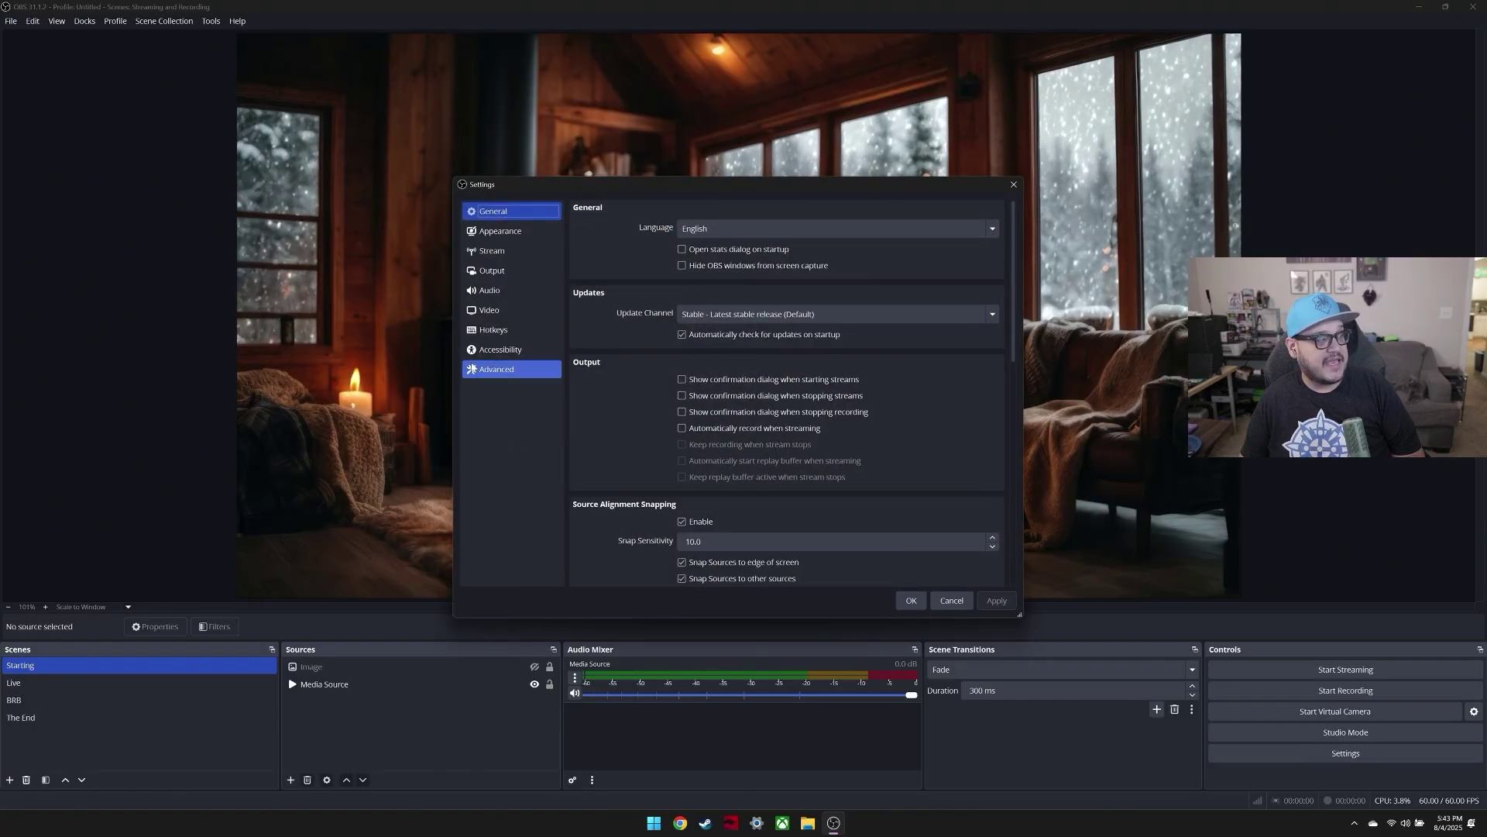
{"action": "left_click", "coordinate": [491, 291]}
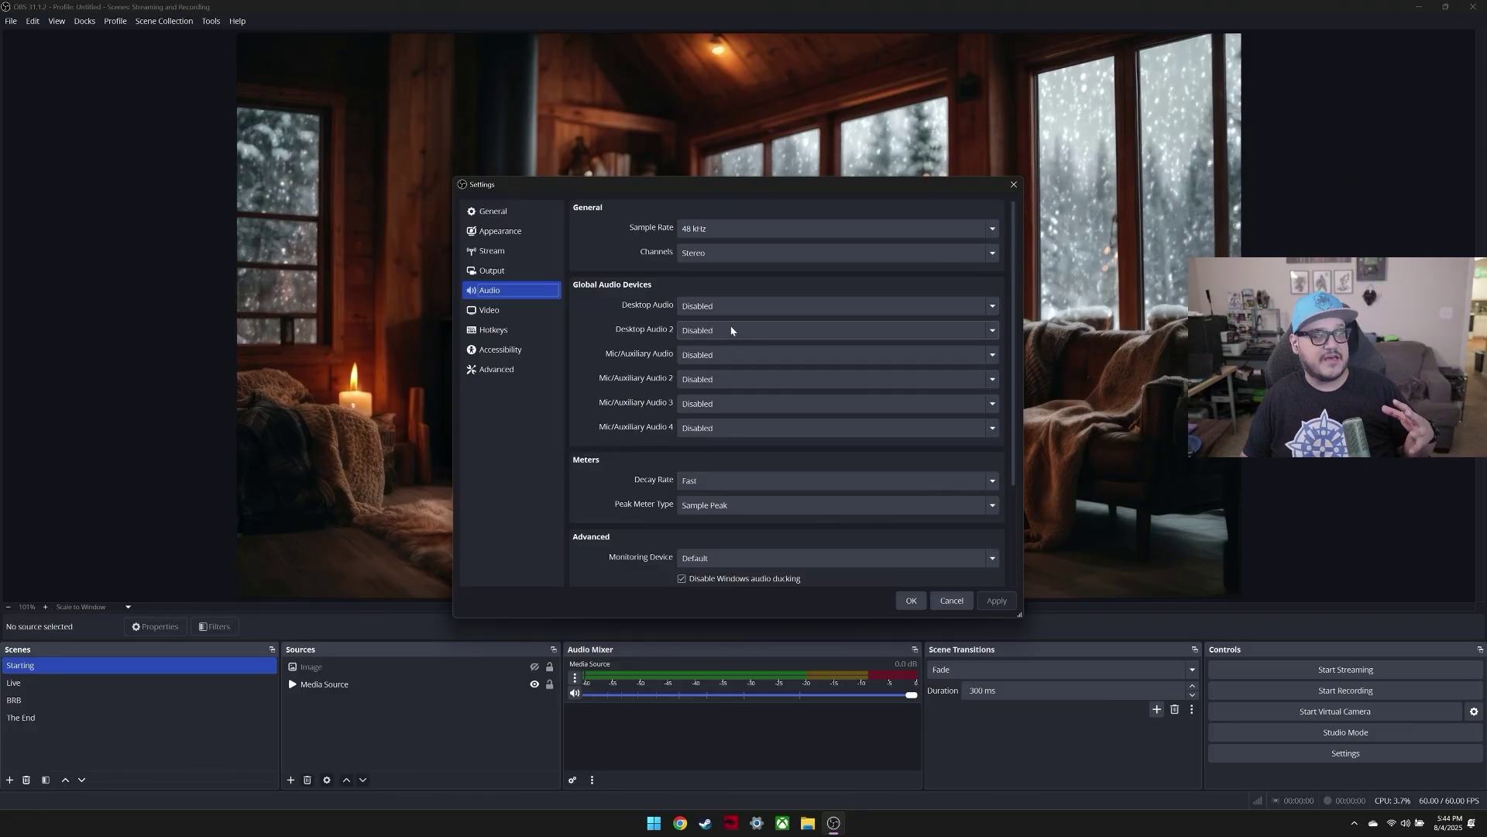
{"action": "left_click", "coordinate": [942, 596]}
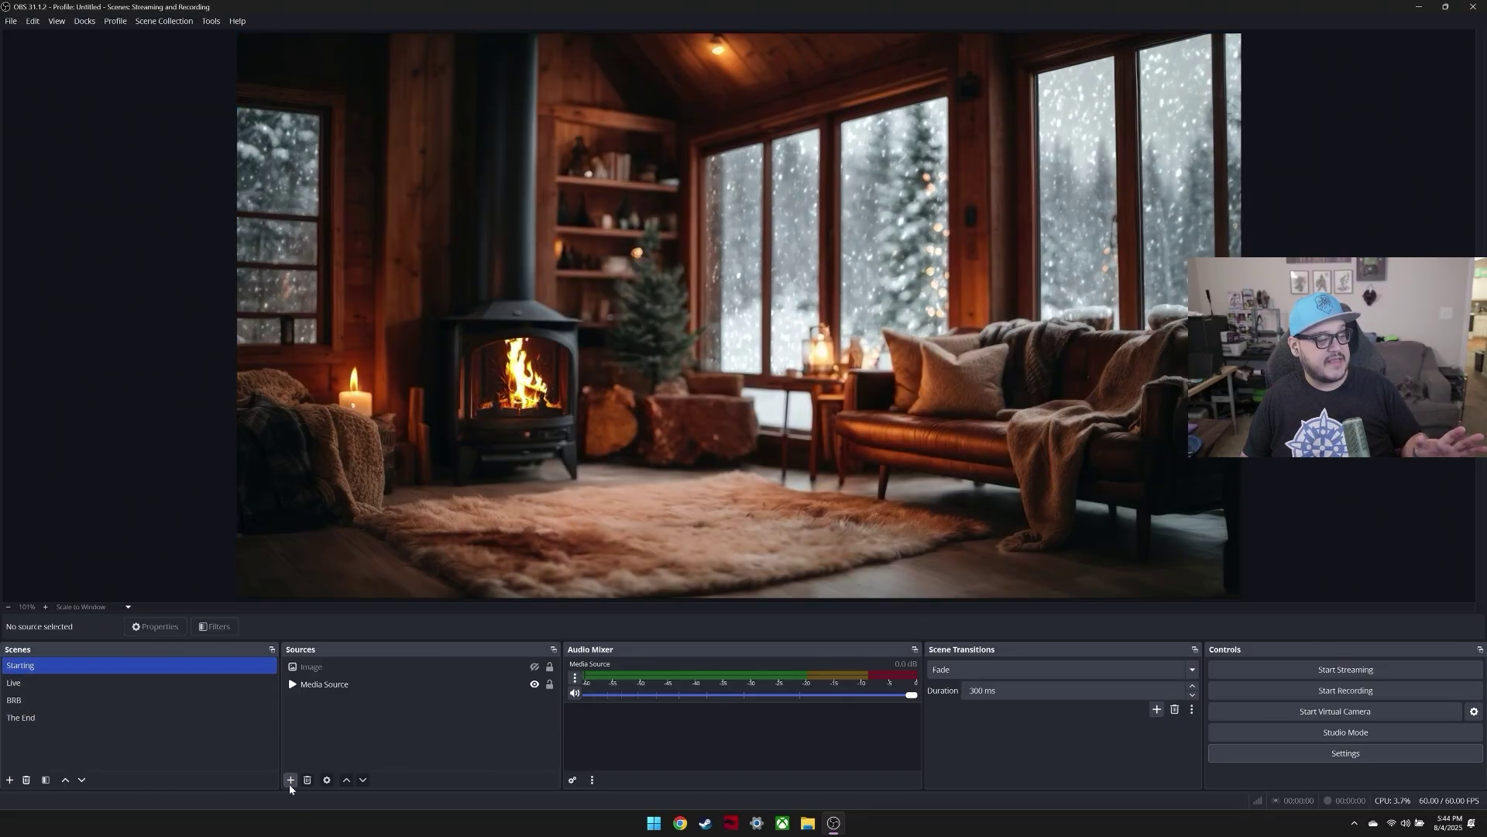
Step: Add a new Audio Input Capture source to the Starting scene using the Microphone Array (Intel Smart Sound Technology for Digital Microphones) device
{"action": "left_click", "coordinate": [290, 781]}
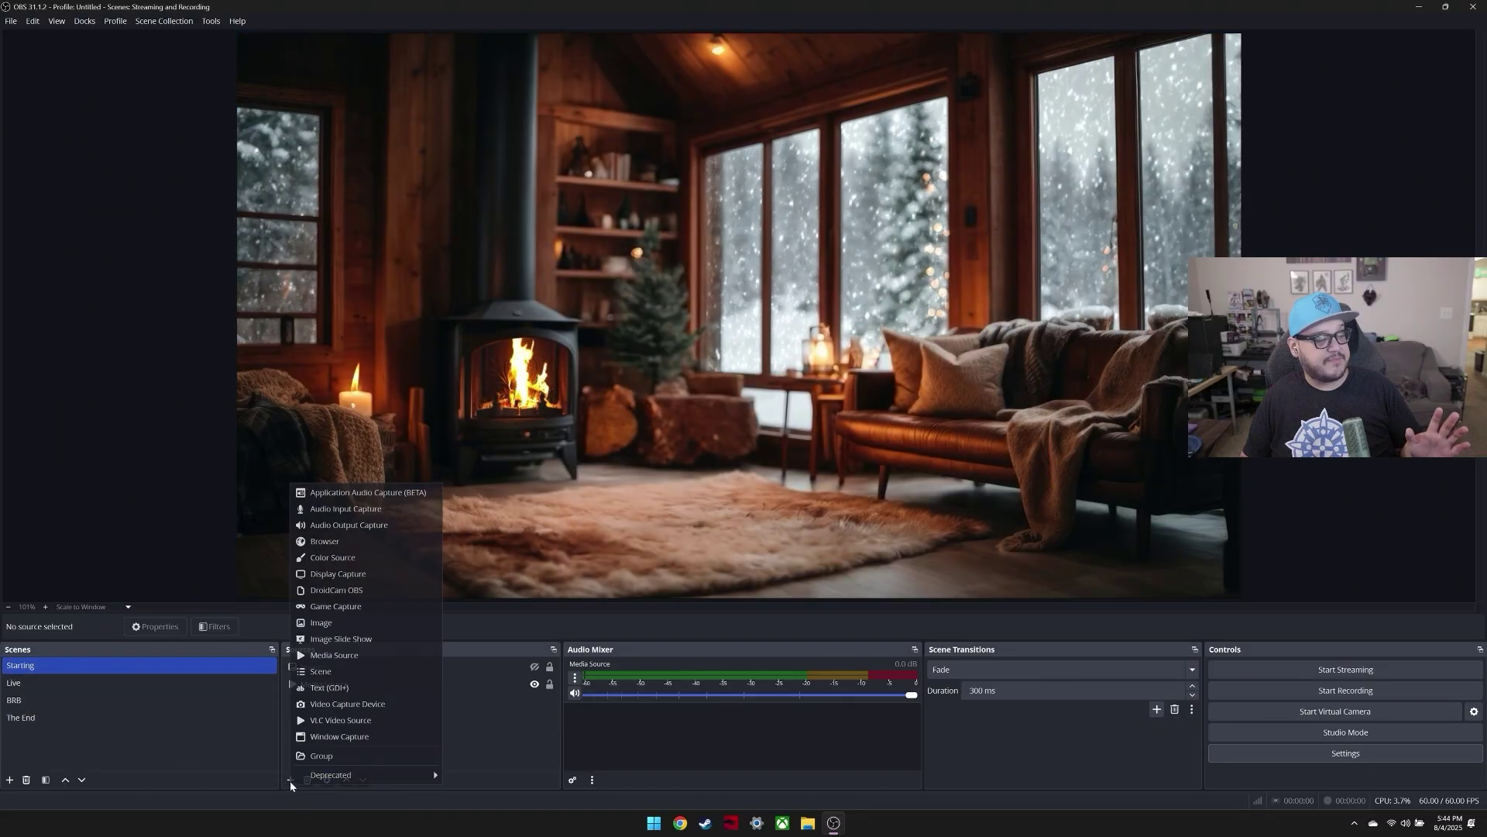
{"action": "left_click", "coordinate": [344, 509]}
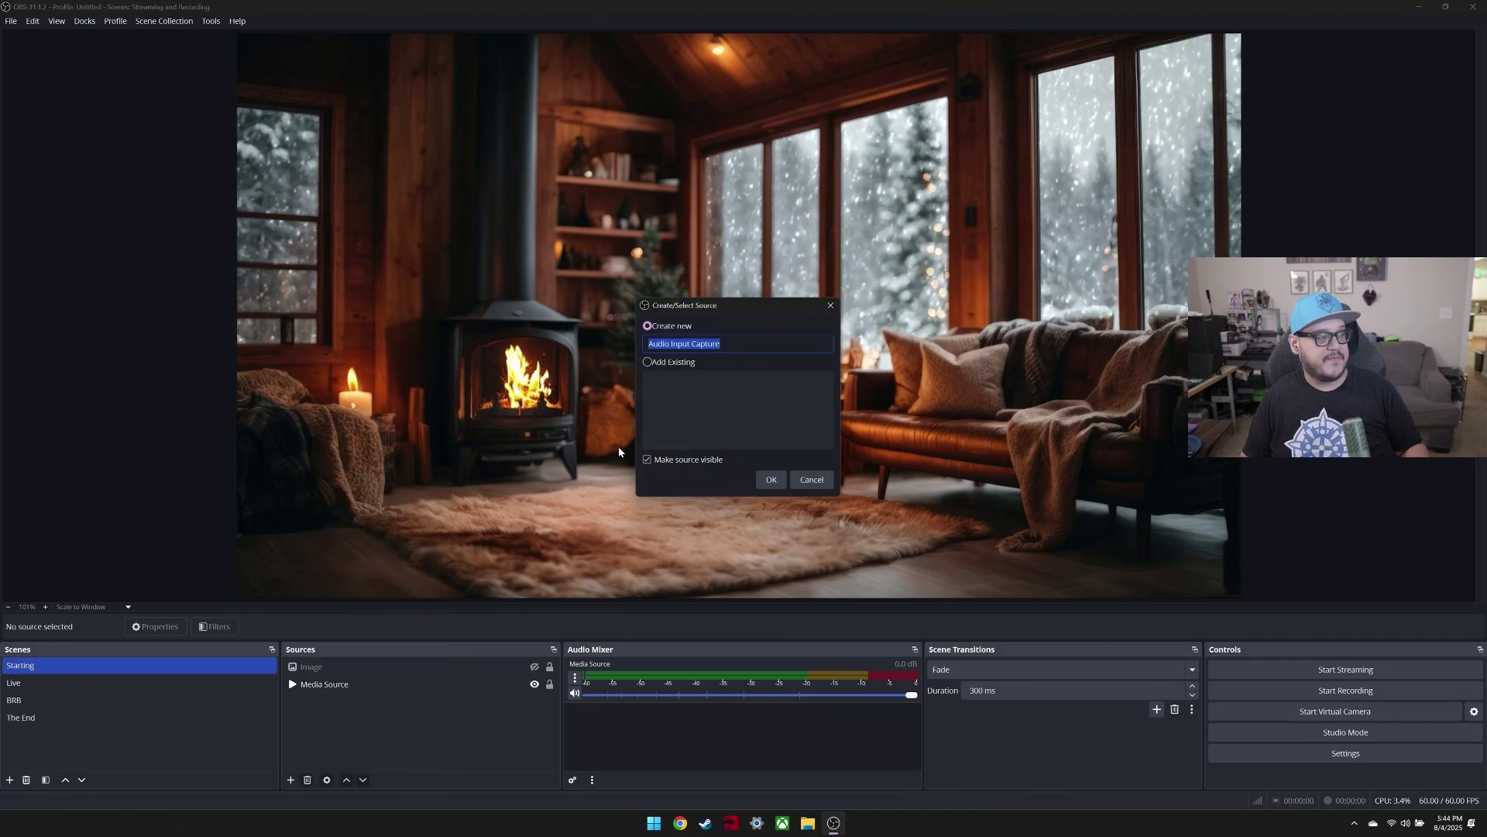
{"action": "left_click", "coordinate": [771, 480]}
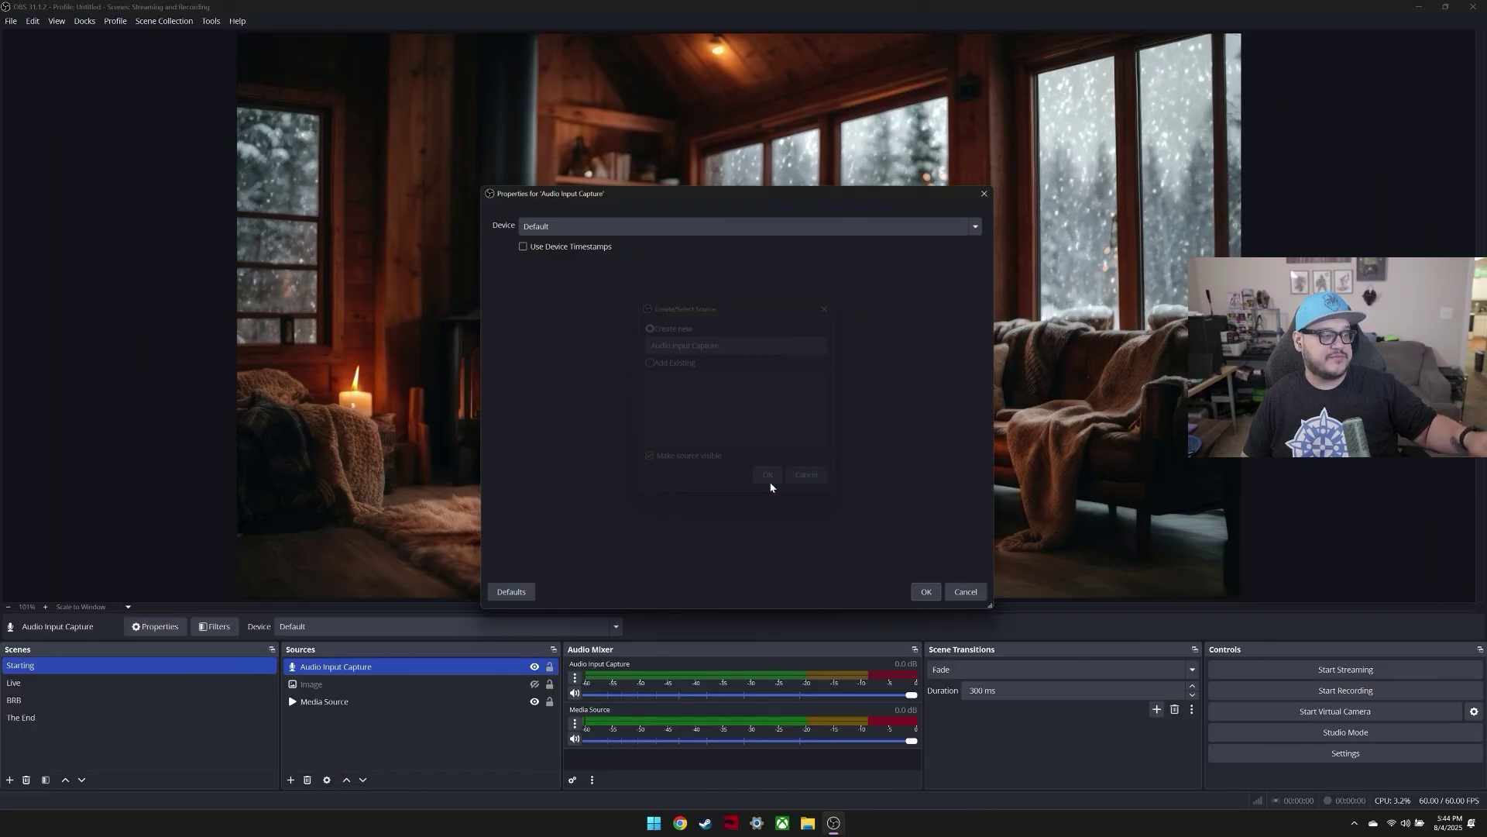
{"action": "left_click", "coordinate": [593, 228]}
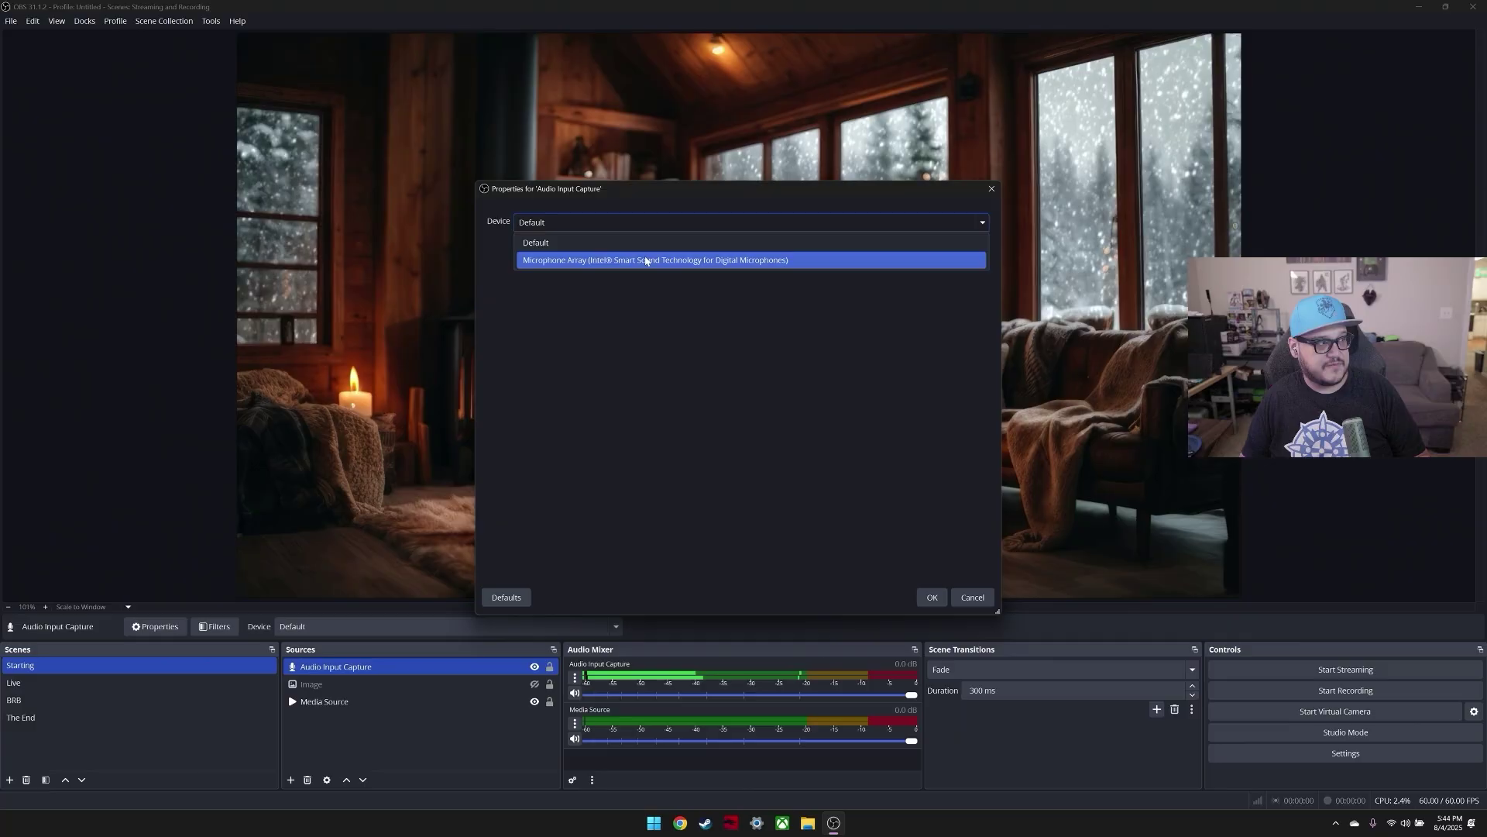
{"action": "left_click", "coordinate": [646, 260]}
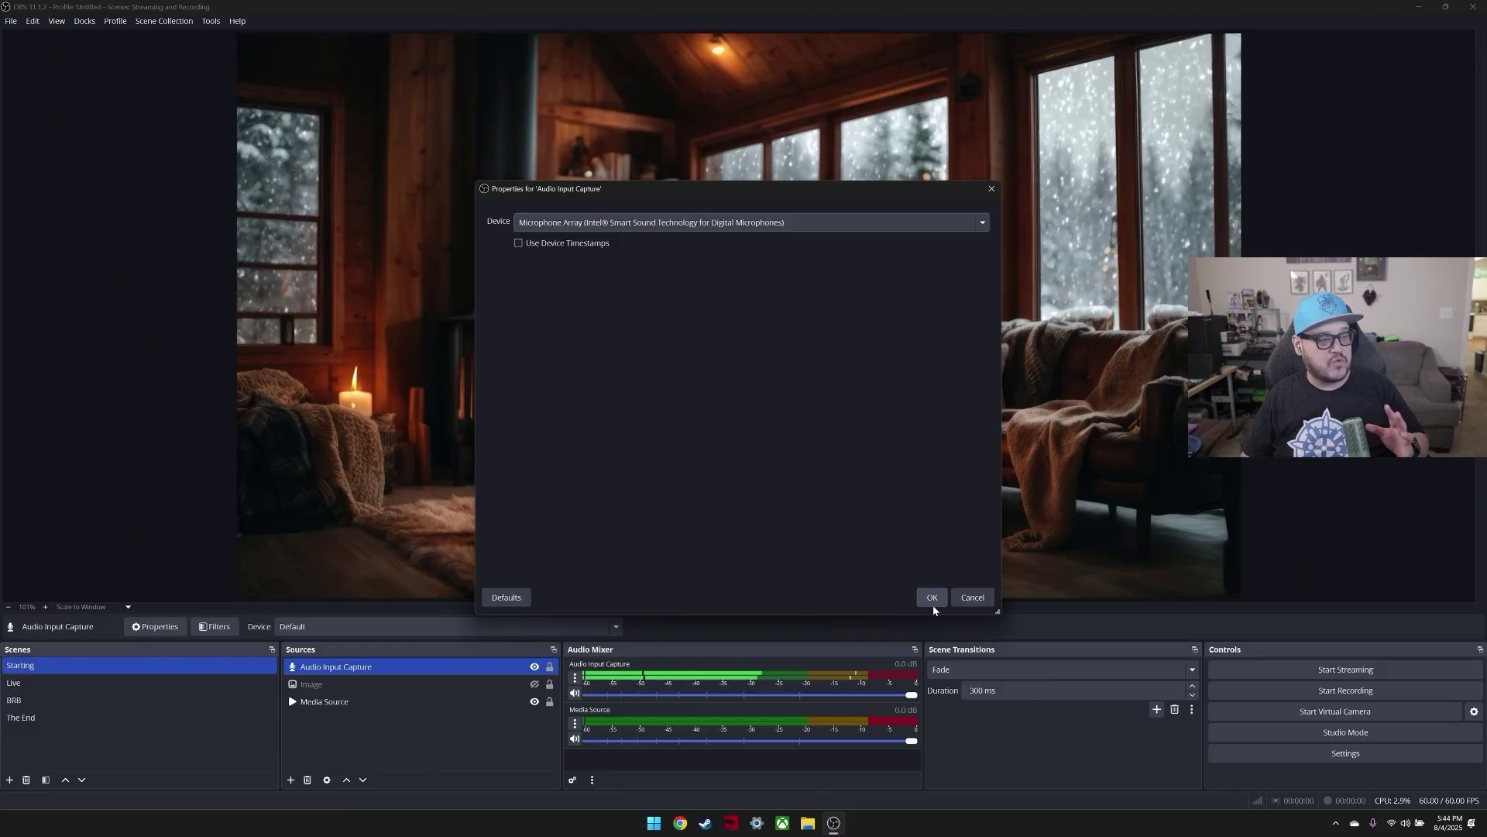
{"action": "left_click", "coordinate": [932, 598]}
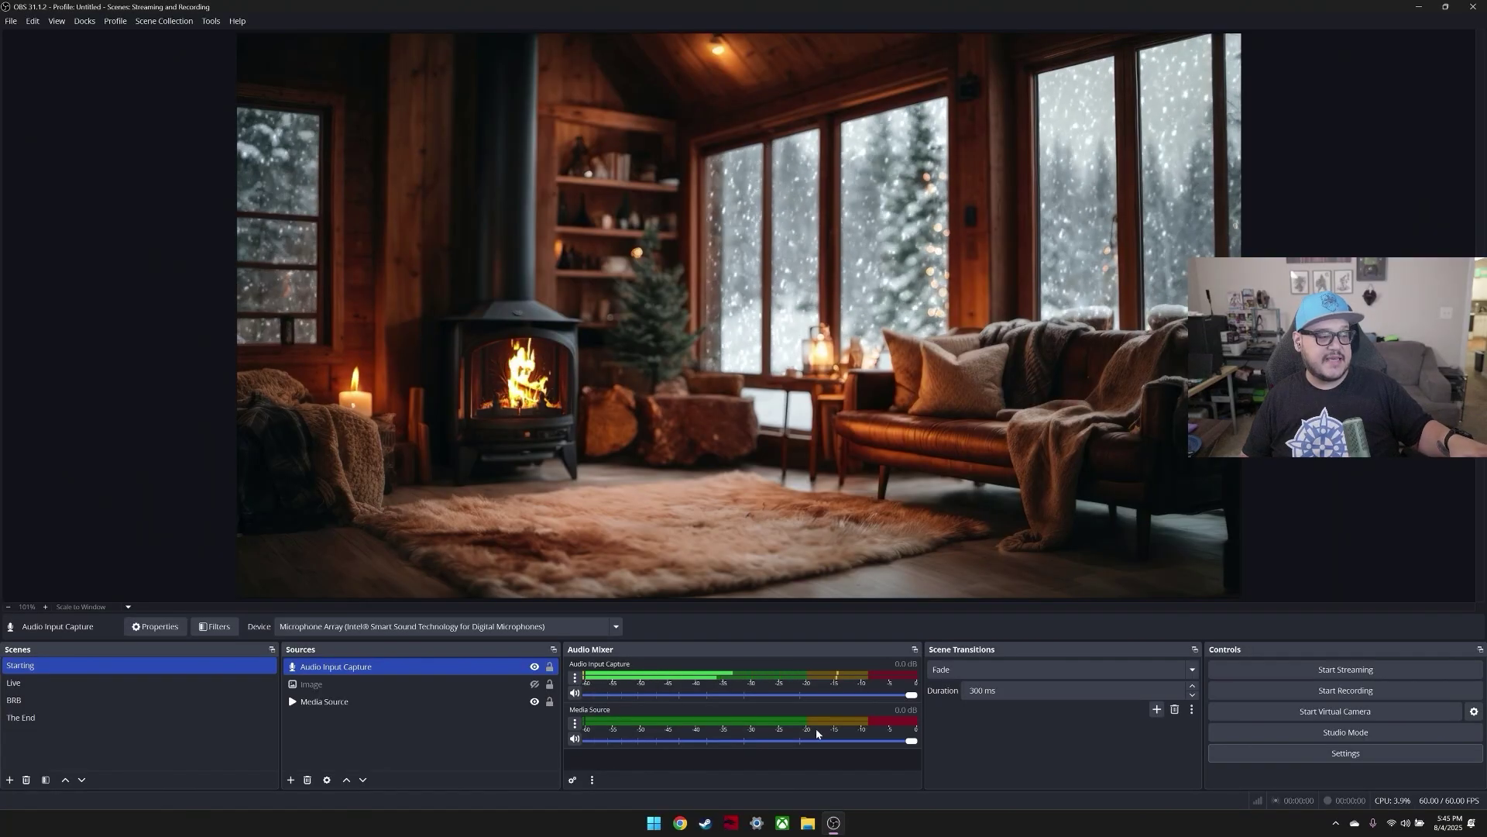
Step: Enlarge the docks below the preview by about 46 px in height
{"action": "mouse_move", "coordinate": [912, 695]}
{"action": "left_mouse_down"}
{"action": "mouse_move", "coordinate": [706, 703]}
{"action": "mouse_move", "coordinate": [913, 706]}
{"action": "left_mouse_up"}
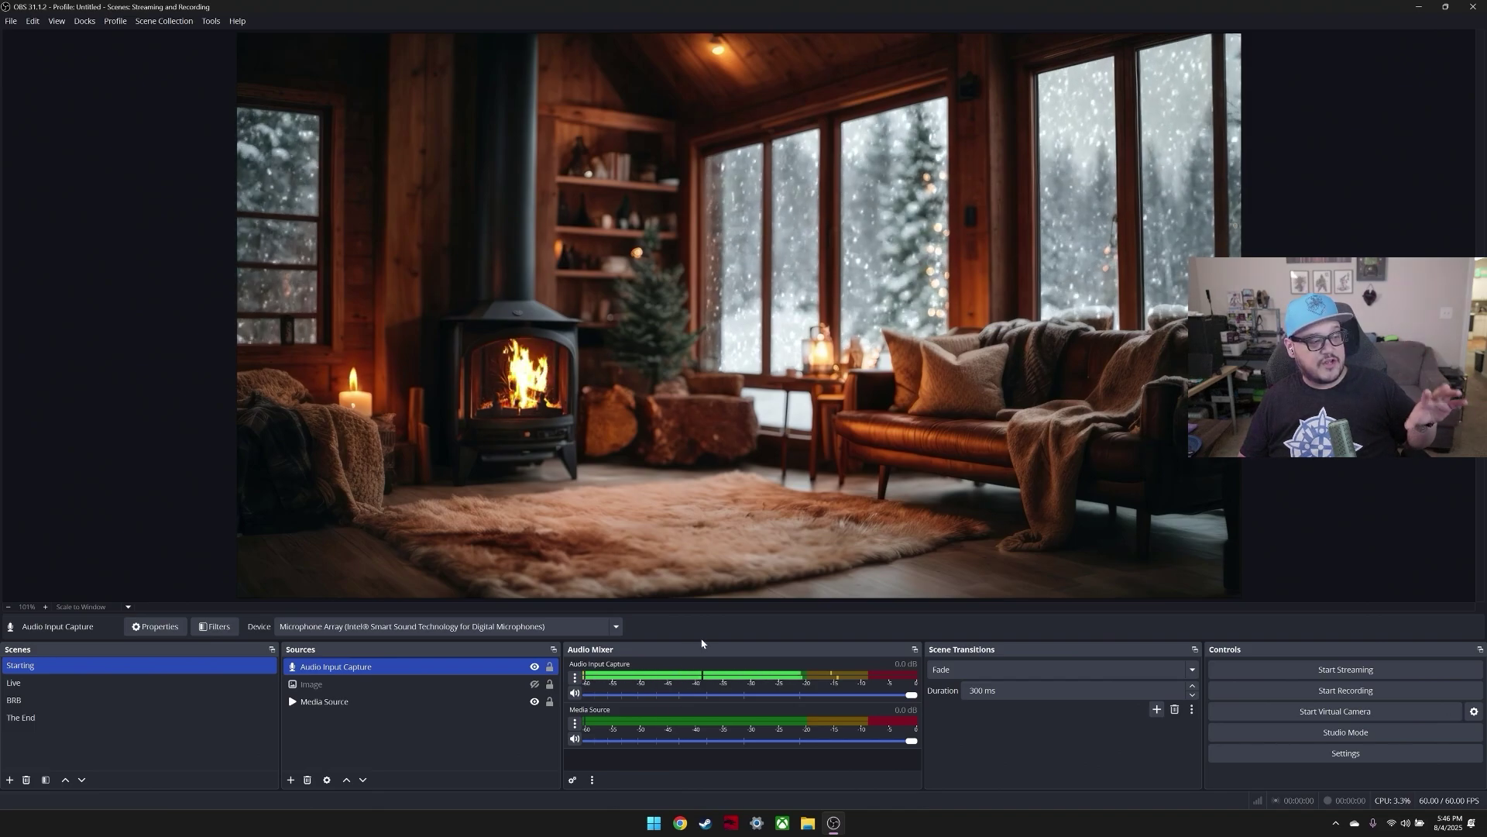
{"action": "left_click_drag", "start_coordinate": [705, 640], "coordinate": [708, 572]}
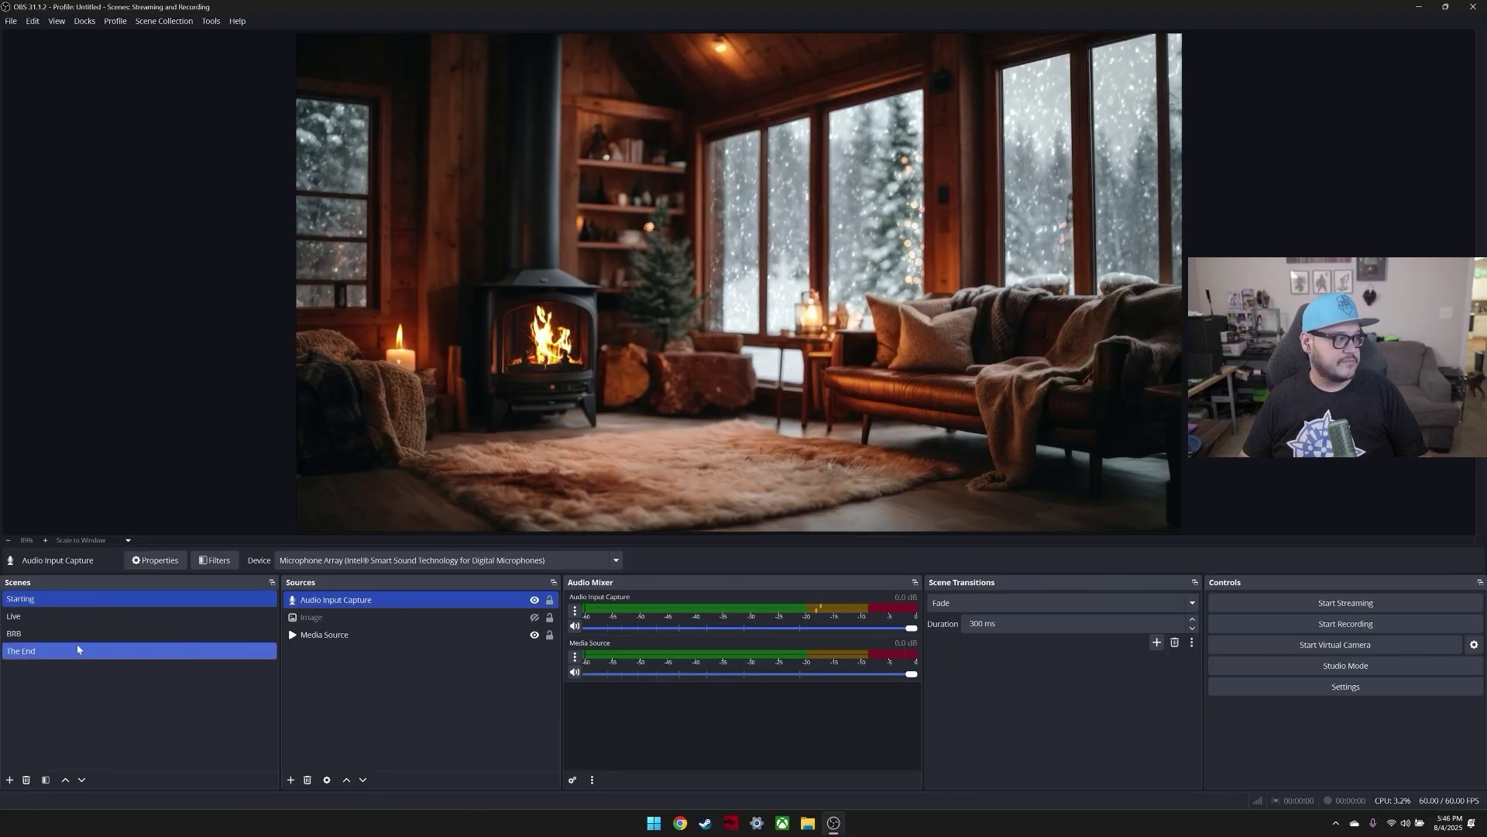
{"action": "left_click", "coordinate": [375, 636], "text": "ctrl"}
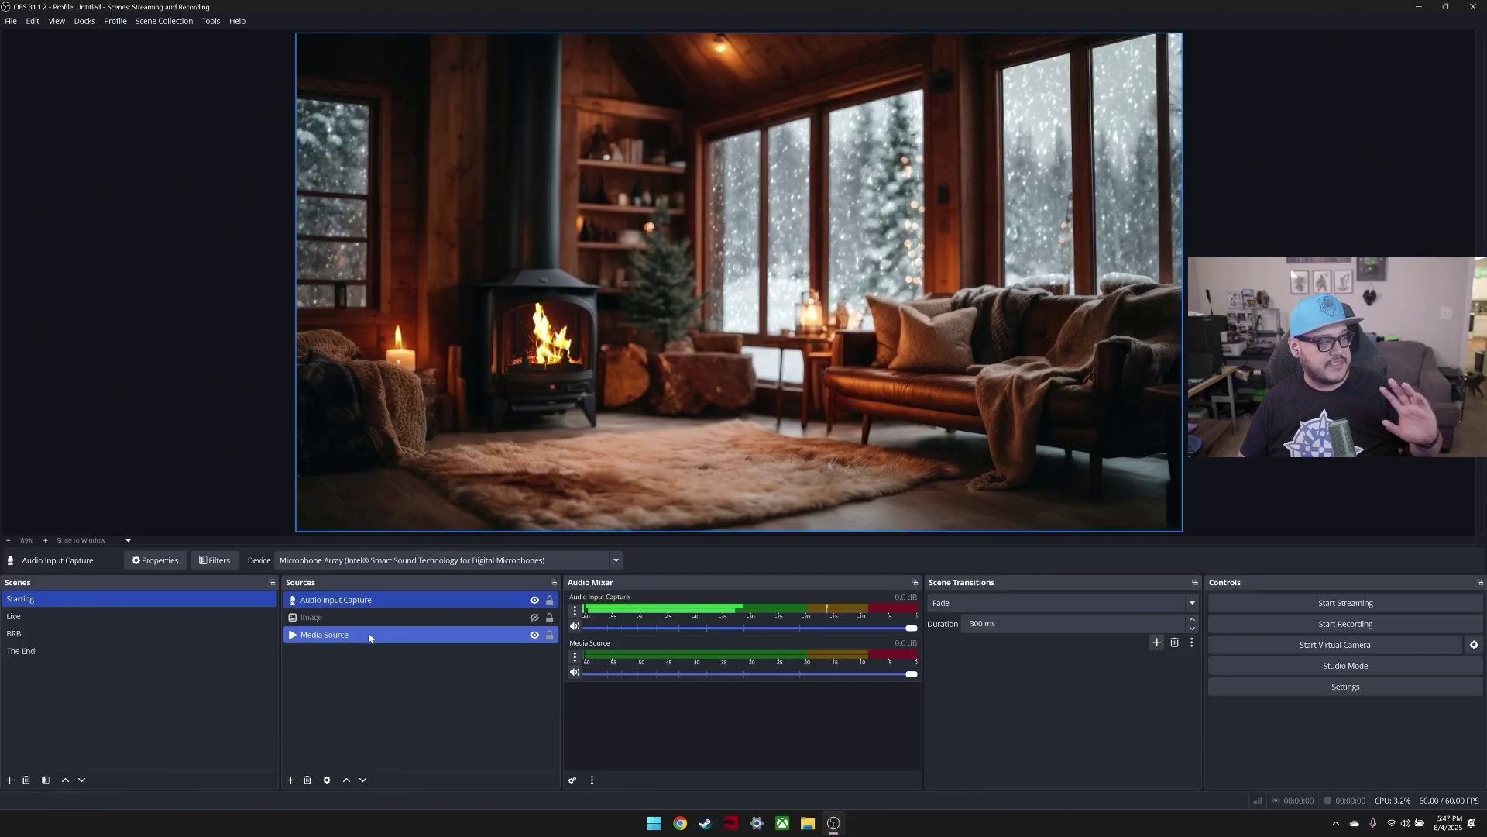
{"action": "left_click", "coordinate": [377, 638], "text": "ctrl"}
{"action": "left_click", "coordinate": [492, 634], "text": "ctrl"}
{"action": "left_click", "coordinate": [491, 634], "text": "ctrl"}
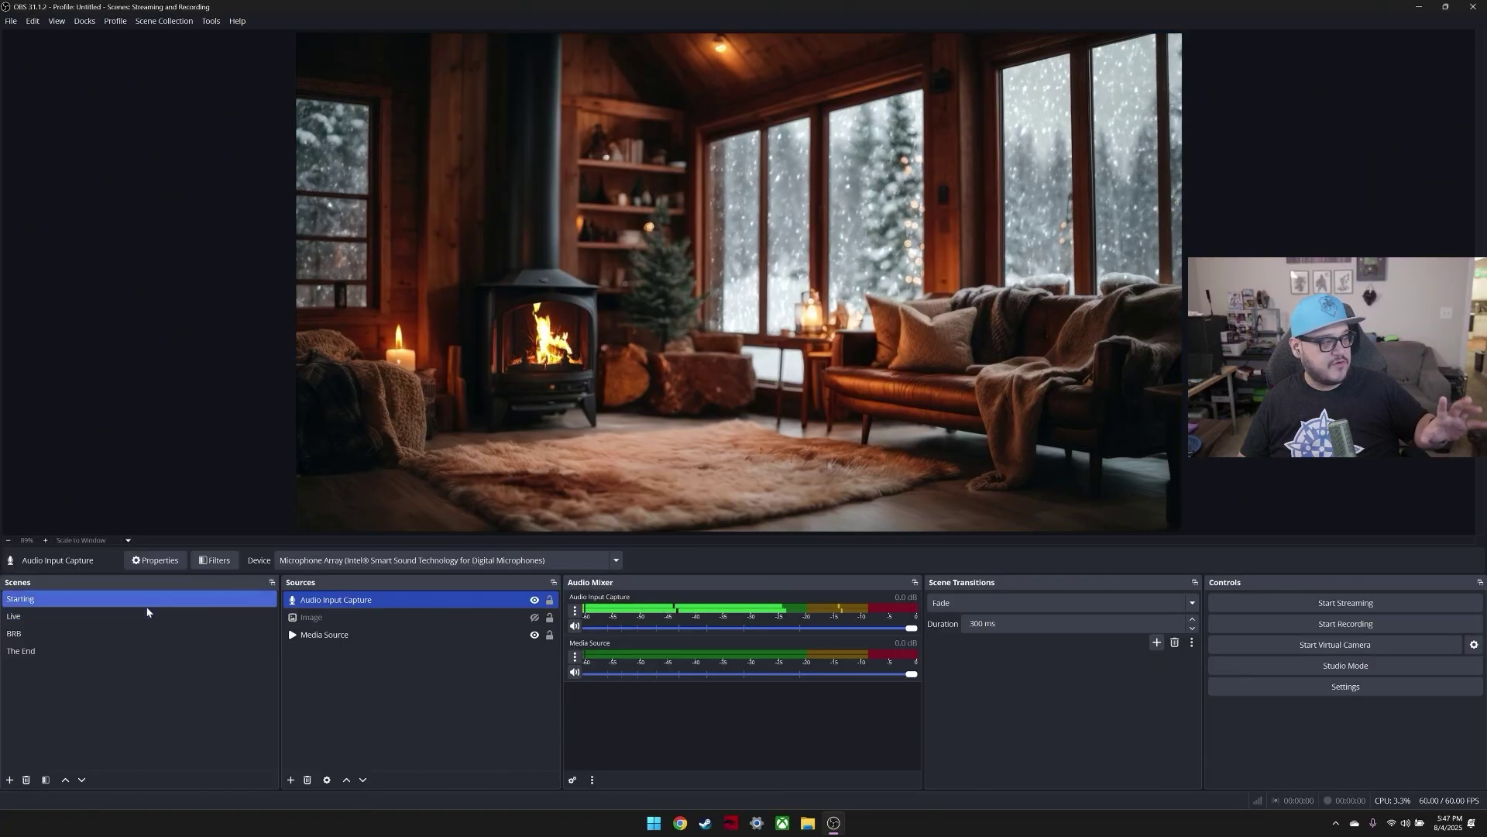
Step: Switch to the Live scene
{"action": "left_click", "coordinate": [74, 616]}
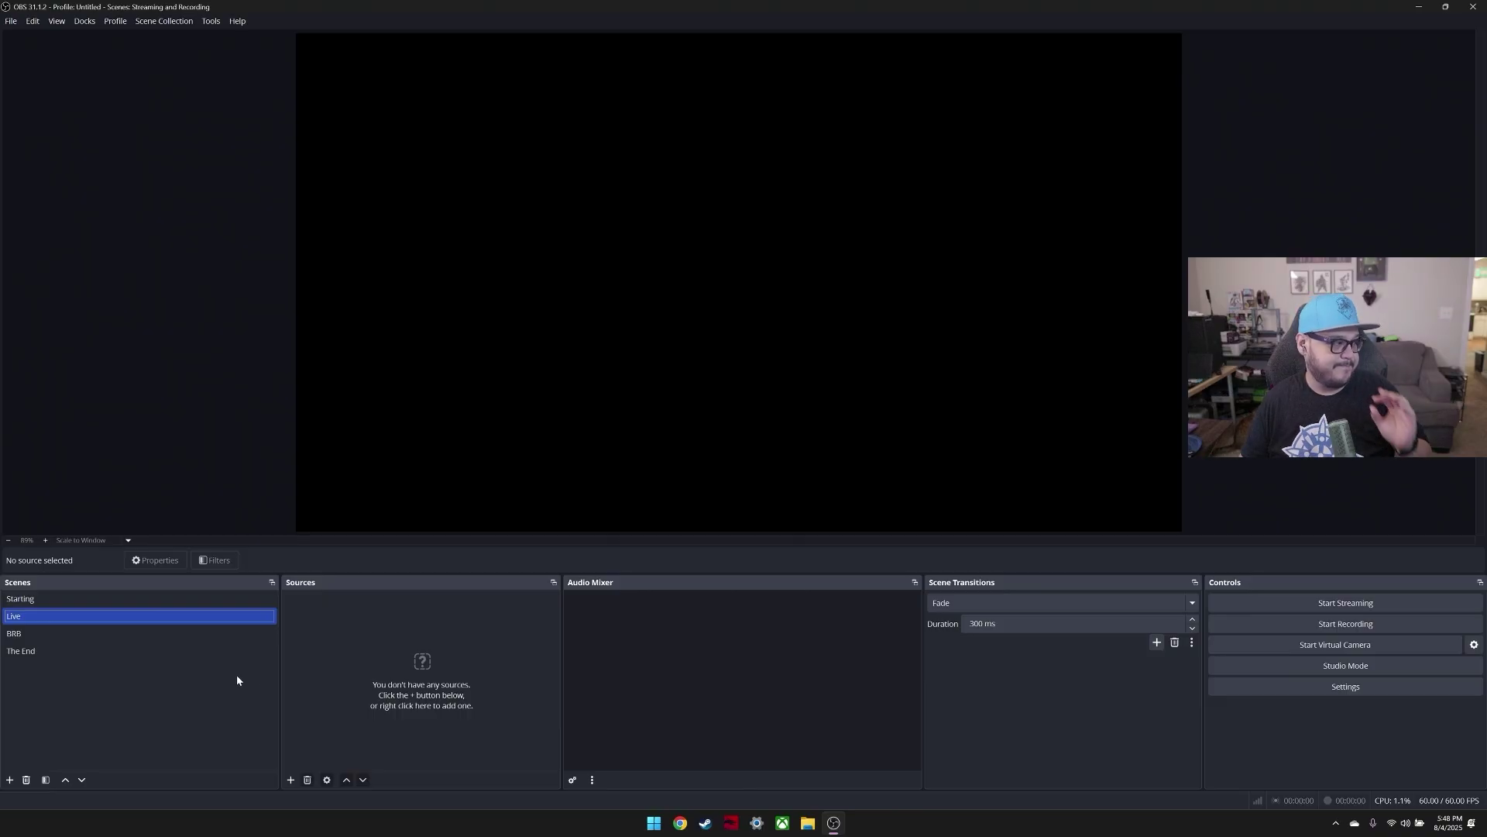
Step: Add a new Game Capture source to the Live scene with its default name
{"action": "left_click", "coordinate": [292, 781]}
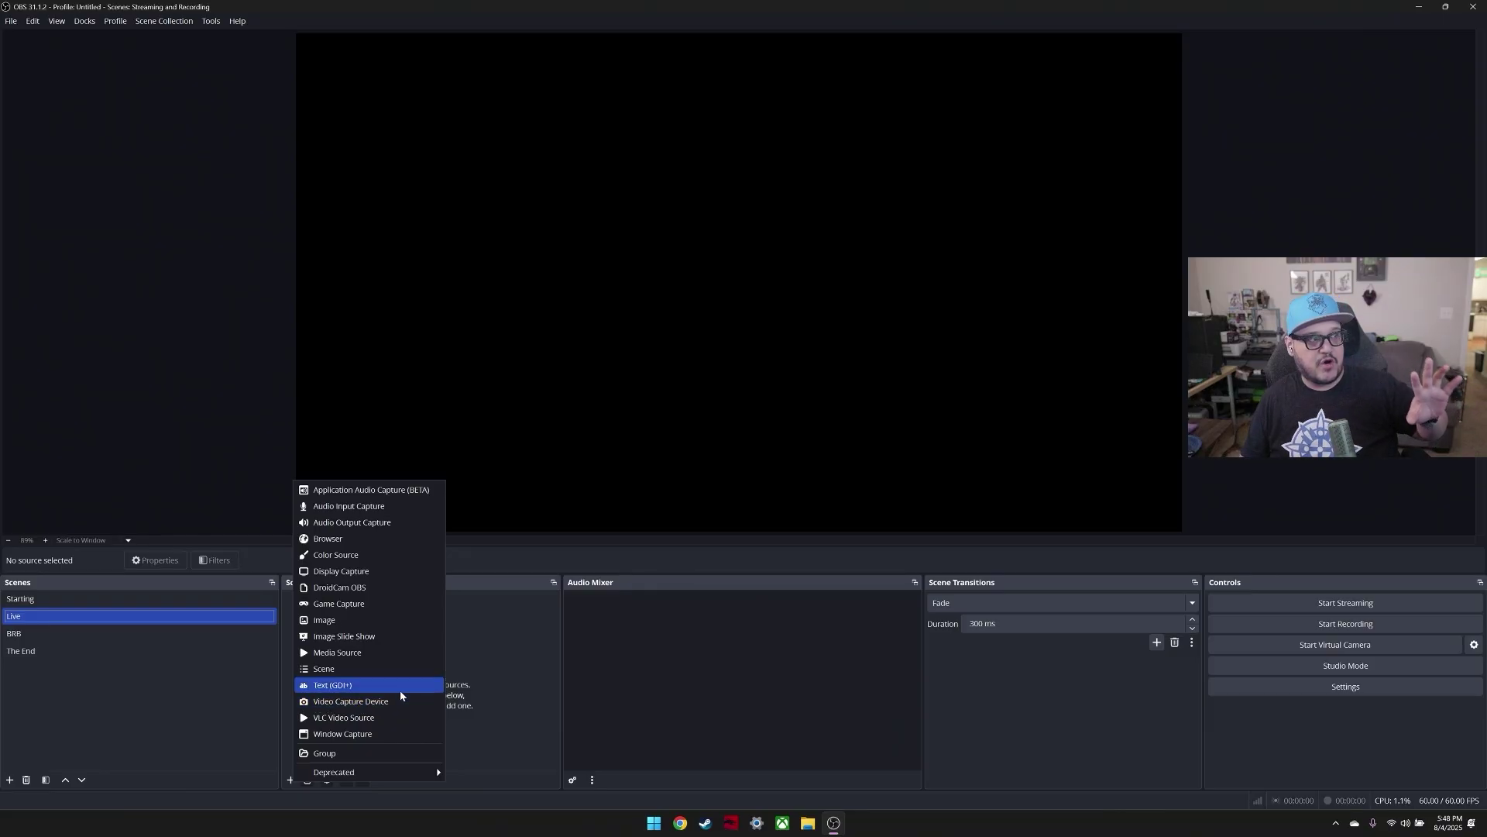
{"action": "left_click", "coordinate": [354, 611]}
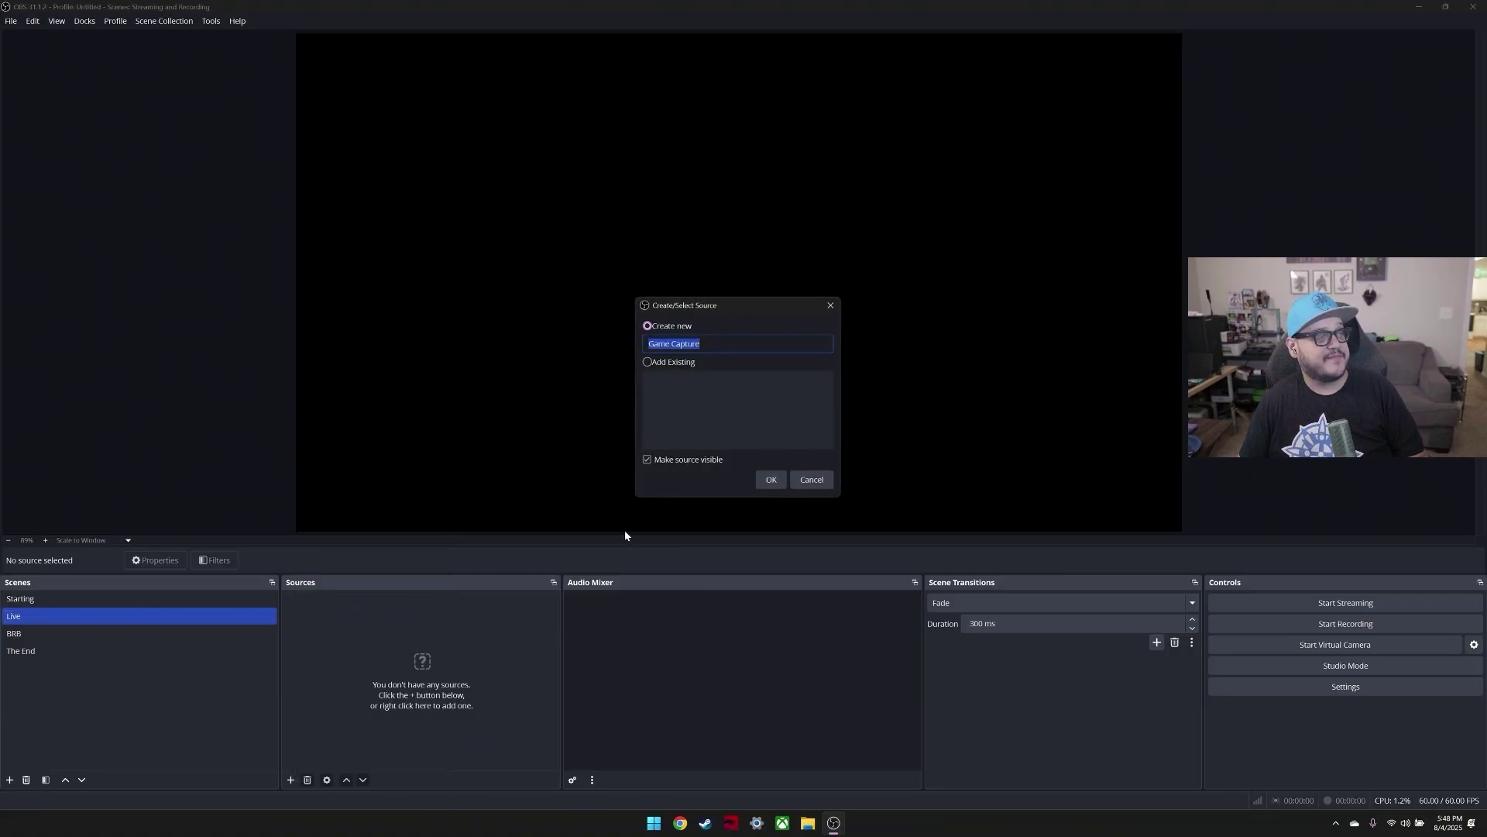
{"action": "left_click", "coordinate": [772, 485]}
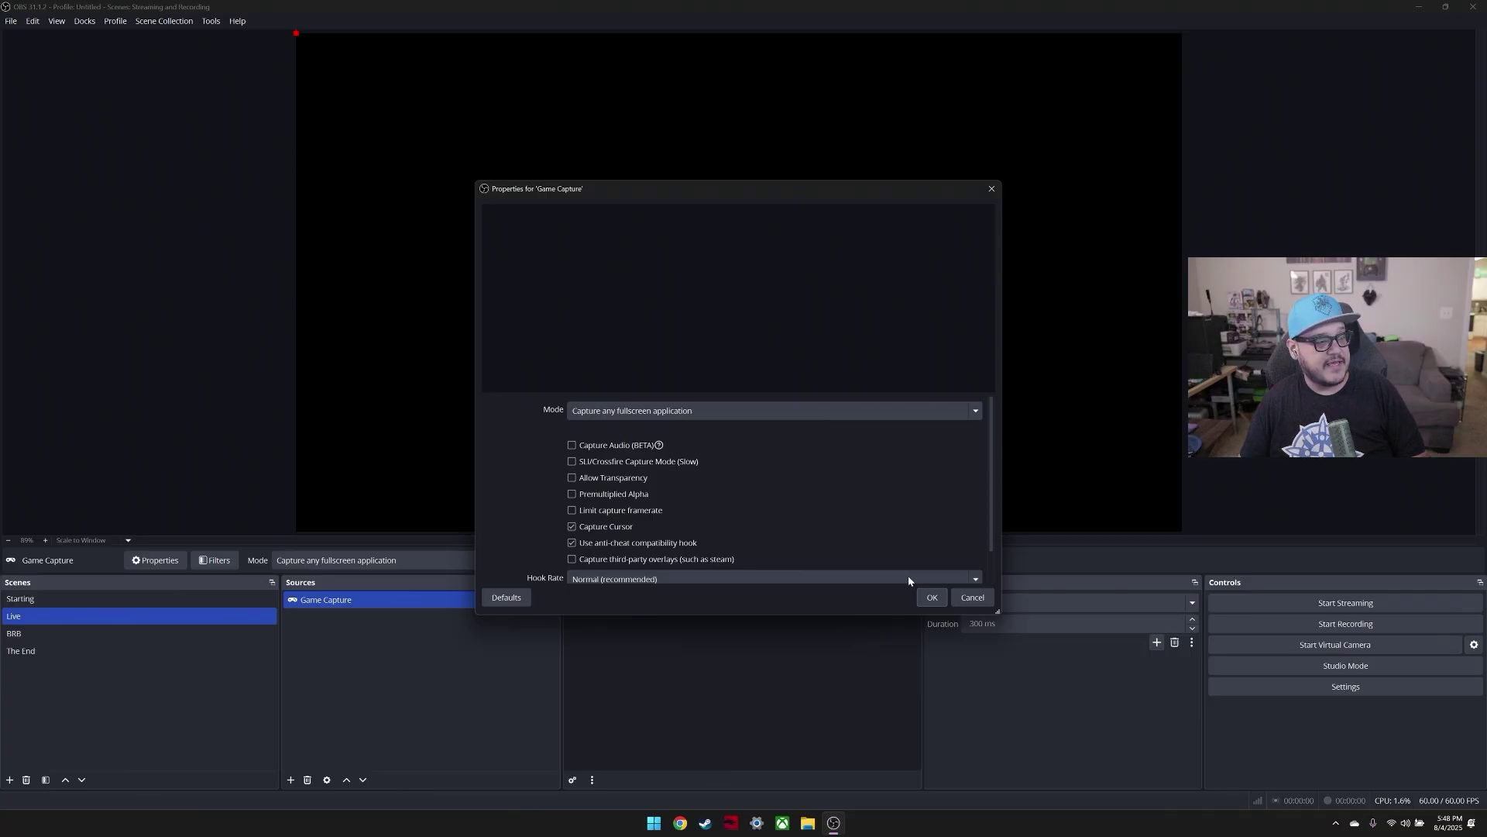
Step: Try setting the Game Capture mode to Capture specific window and look for the game in the list of available windows
{"action": "left_click", "coordinate": [700, 415]}
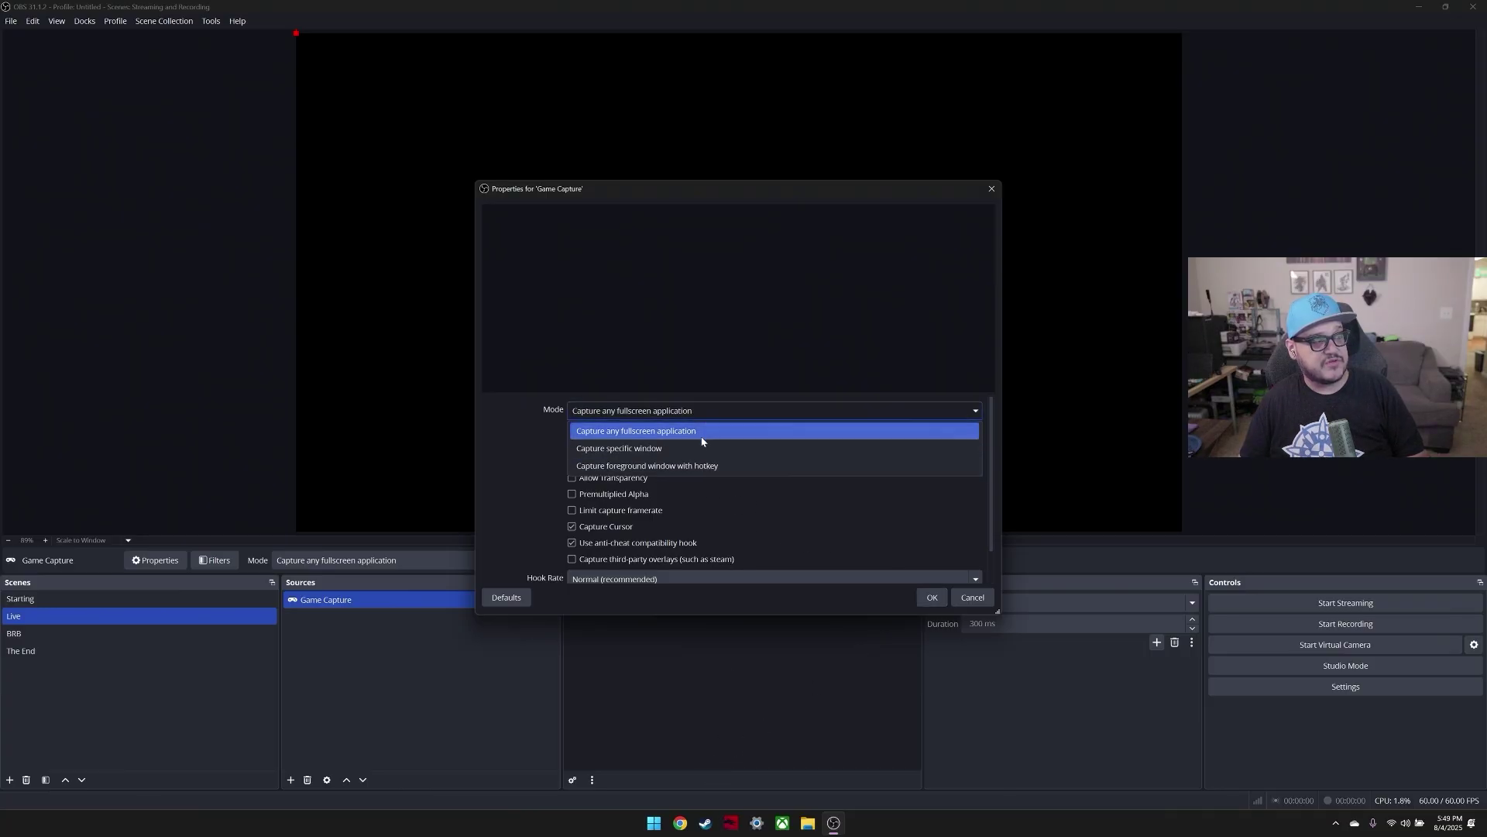
{"action": "left_click", "coordinate": [649, 449]}
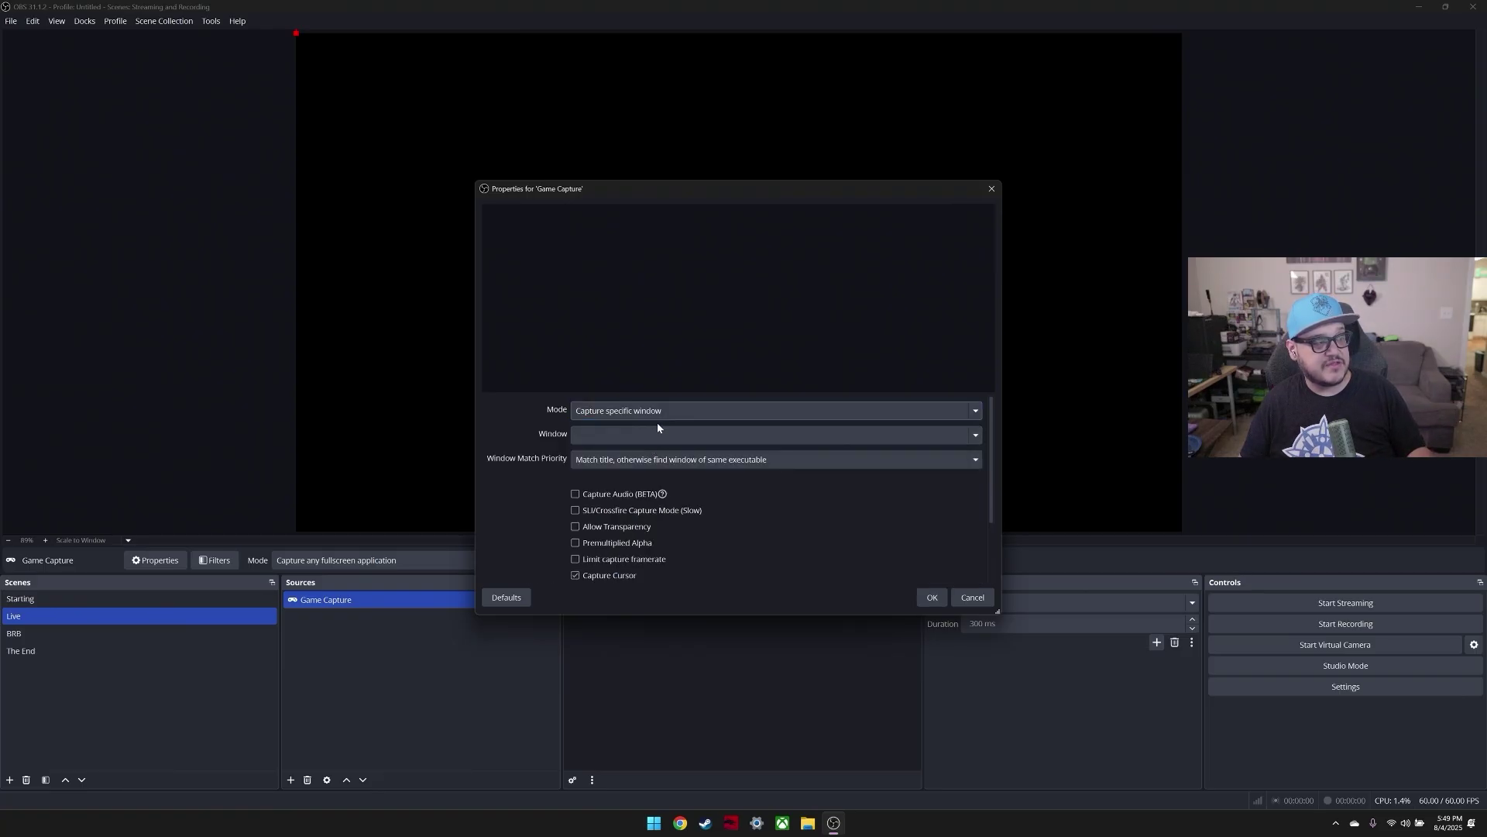
{"action": "left_click", "coordinate": [602, 435]}
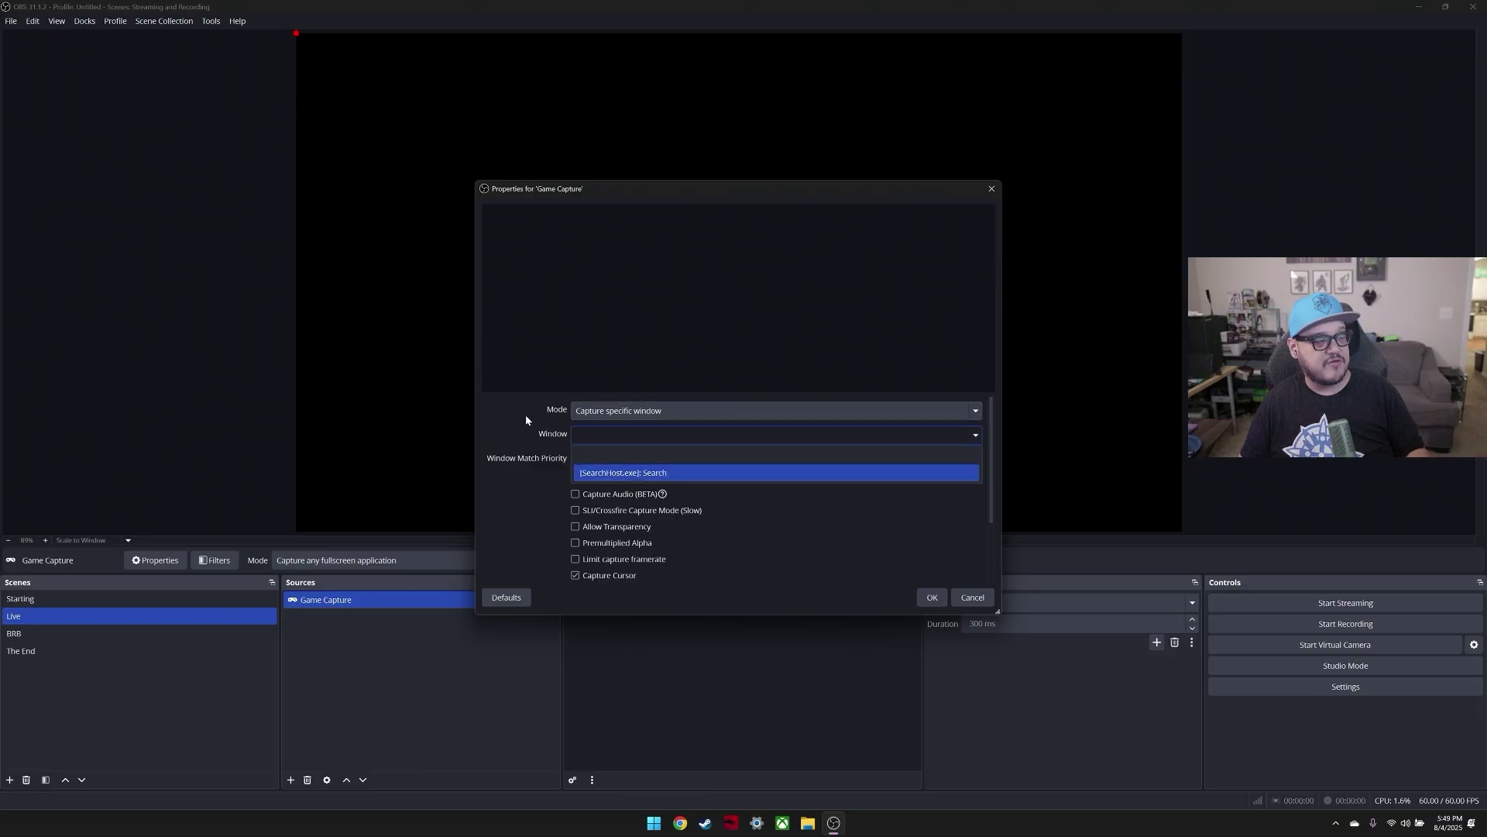
{"action": "left_click", "coordinate": [527, 447]}
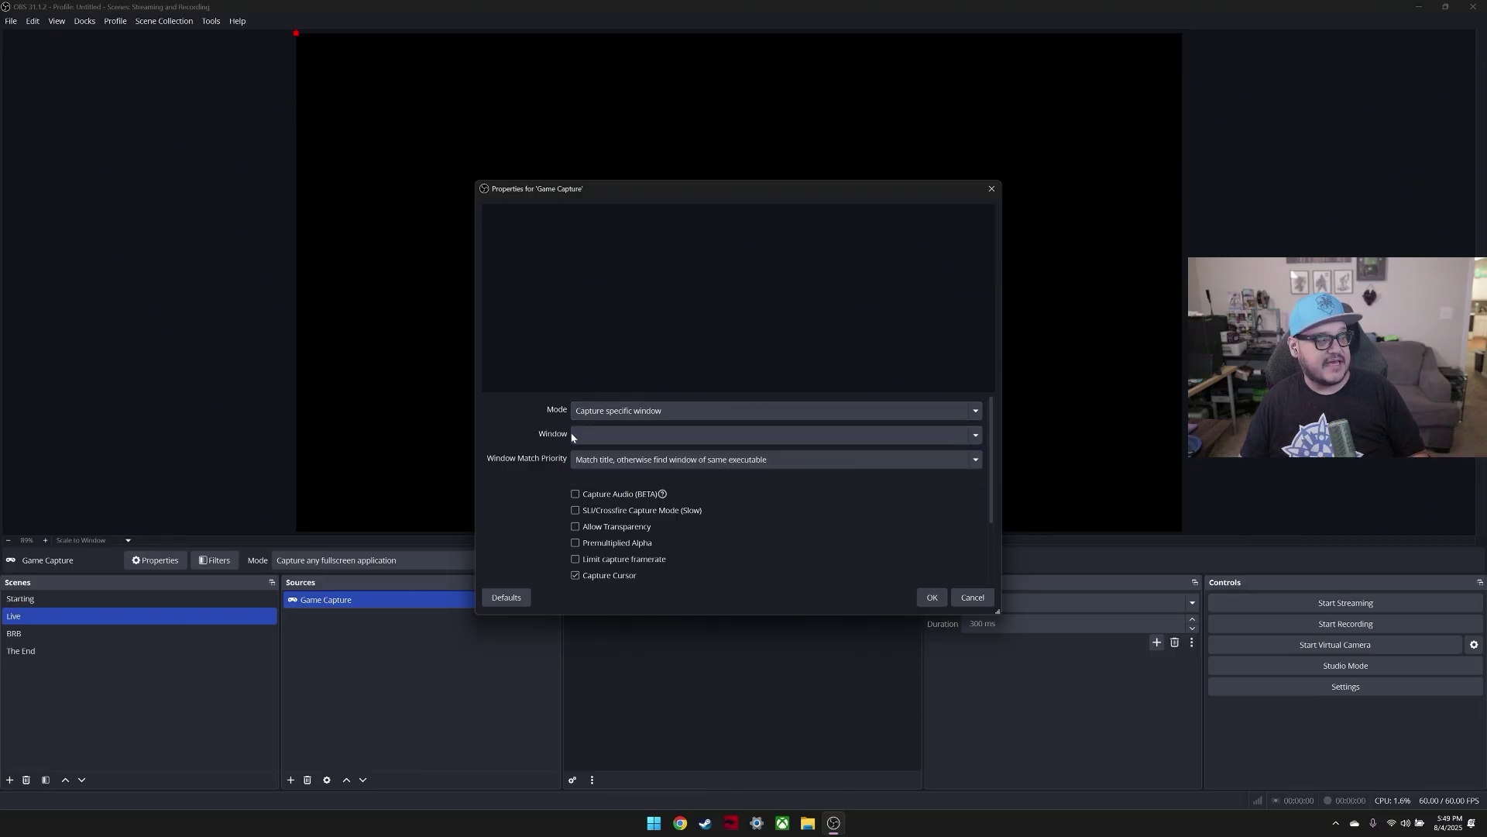
{"action": "left_click", "coordinate": [597, 411]}
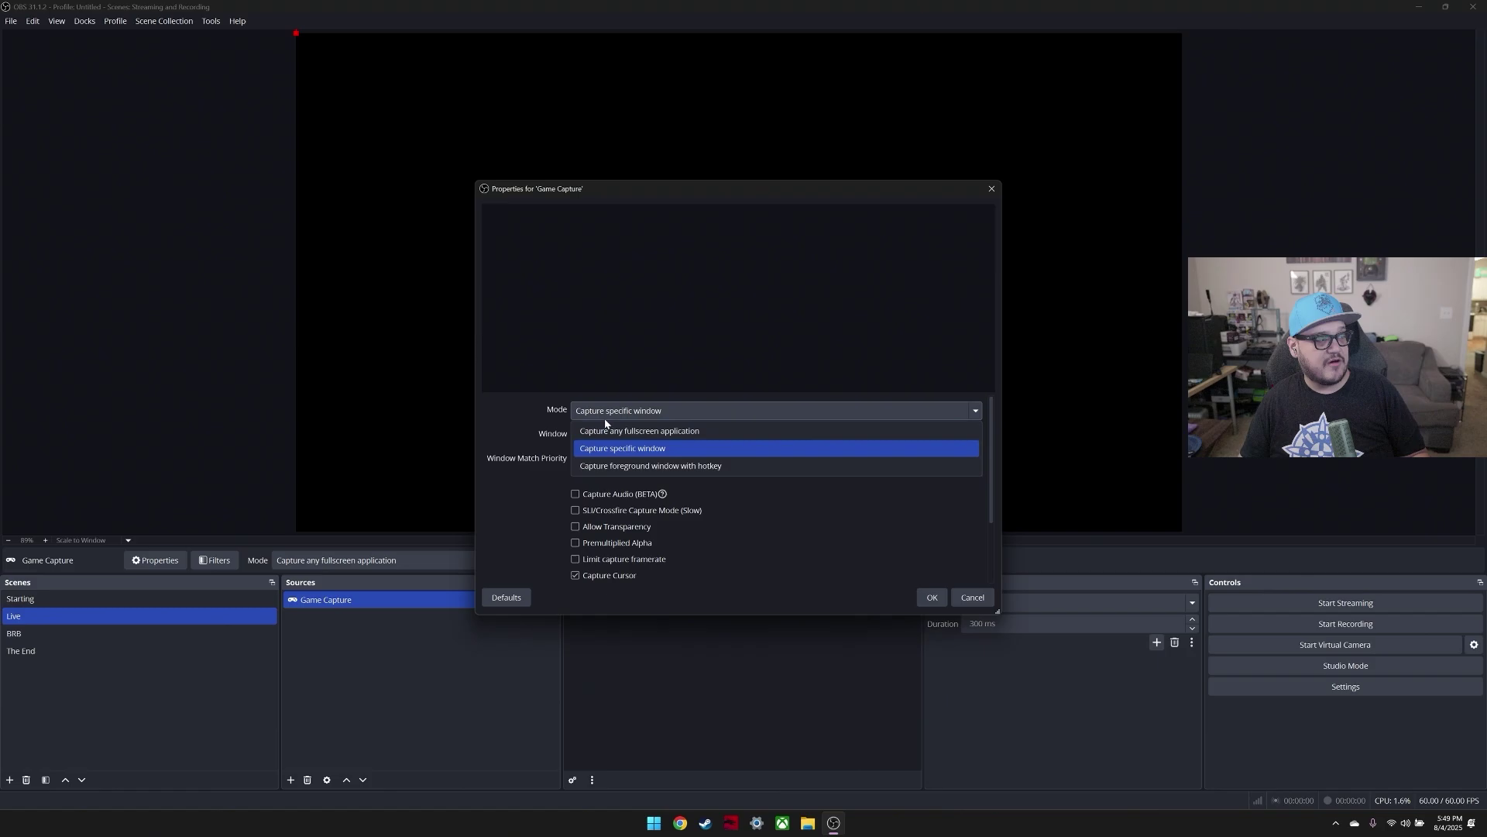
{"action": "left_click", "coordinate": [641, 449]}
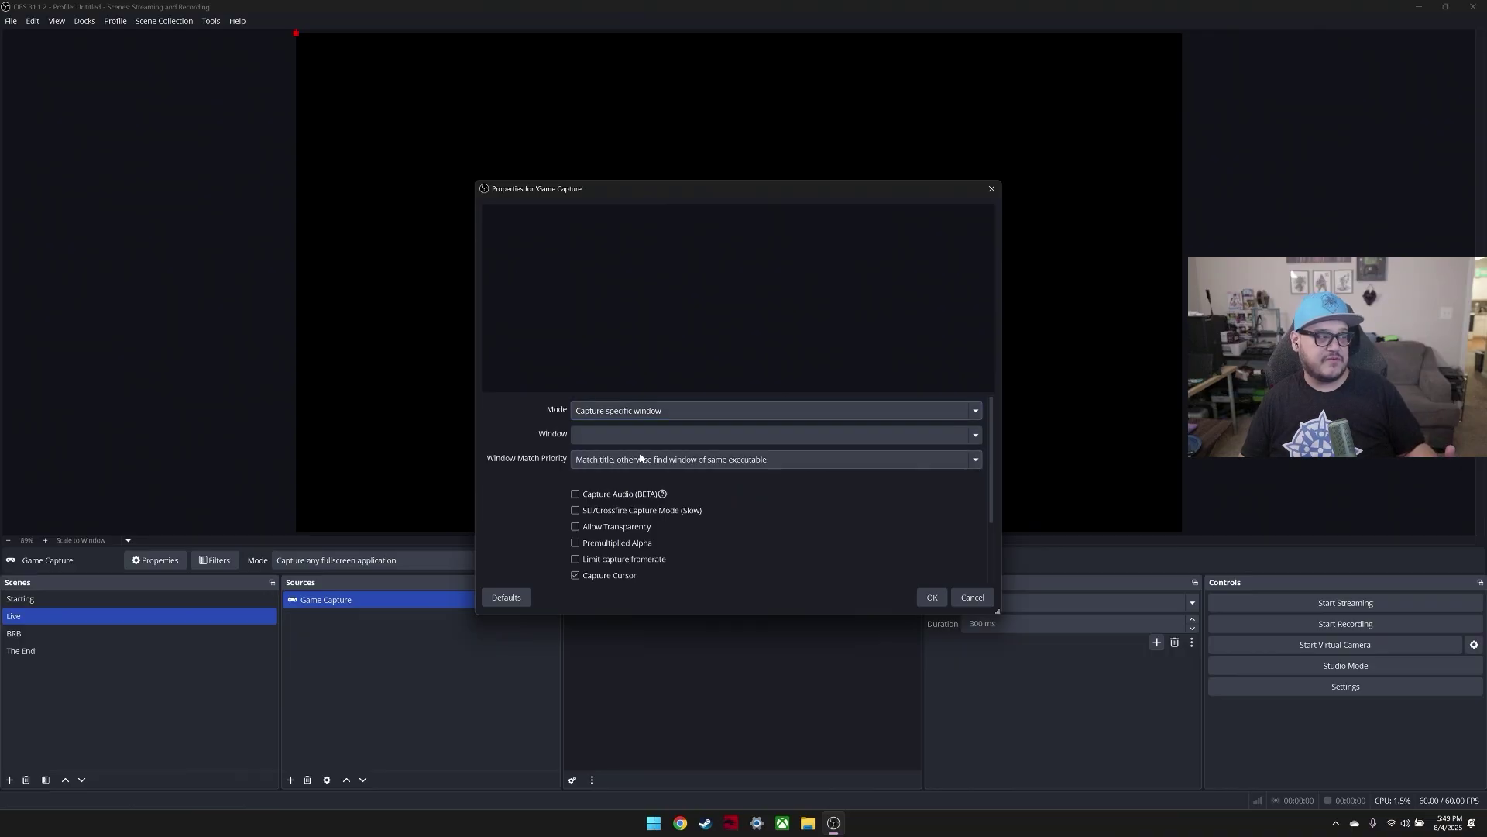
Step: Get Palworld running through Steam, and switch back to the Game Capture properties in OBS
{"action": "left_click", "coordinate": [712, 825]}
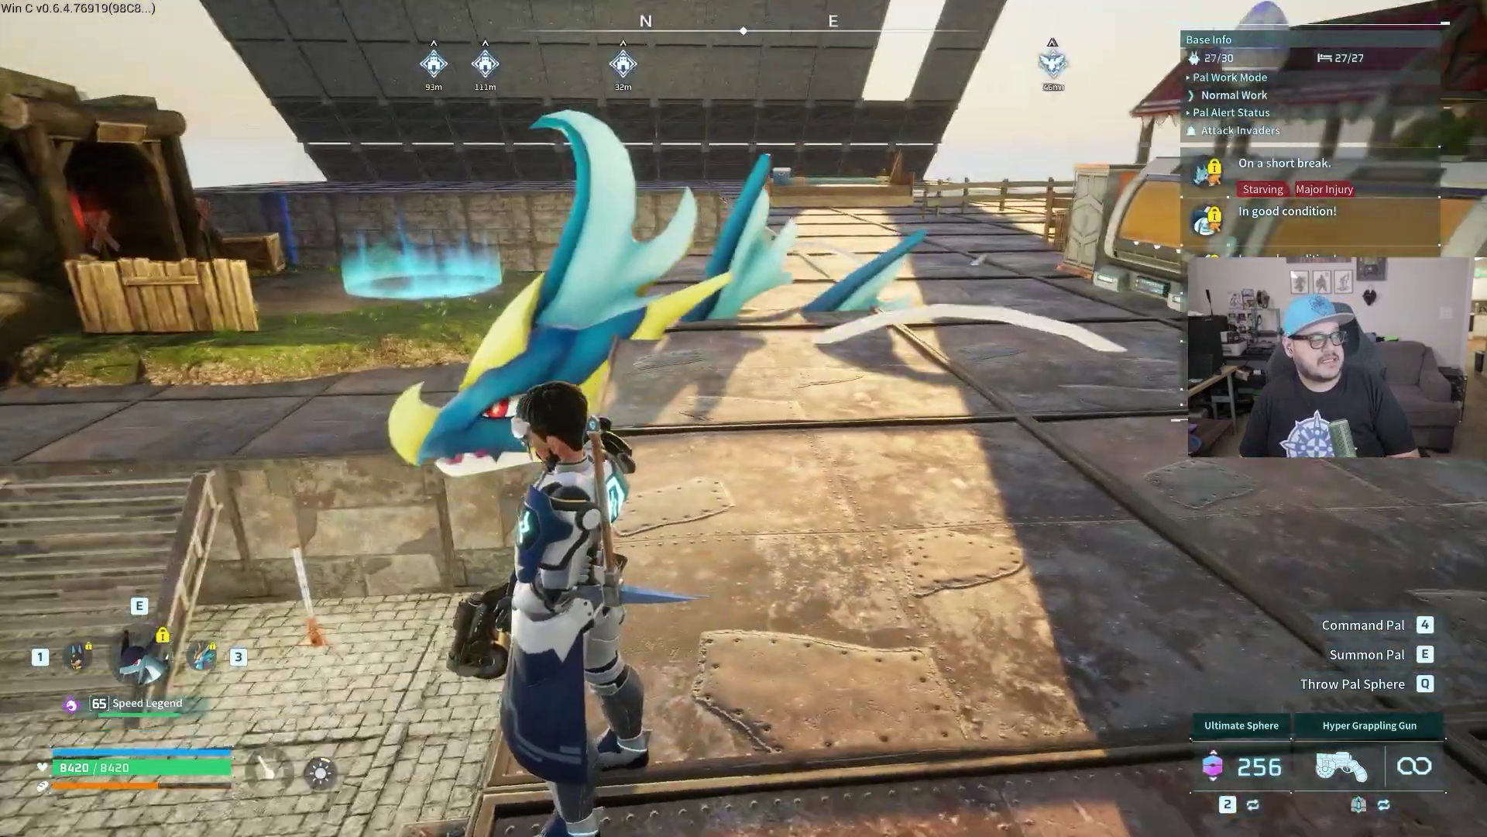
{"action": "key", "text": "alt+Tab"}
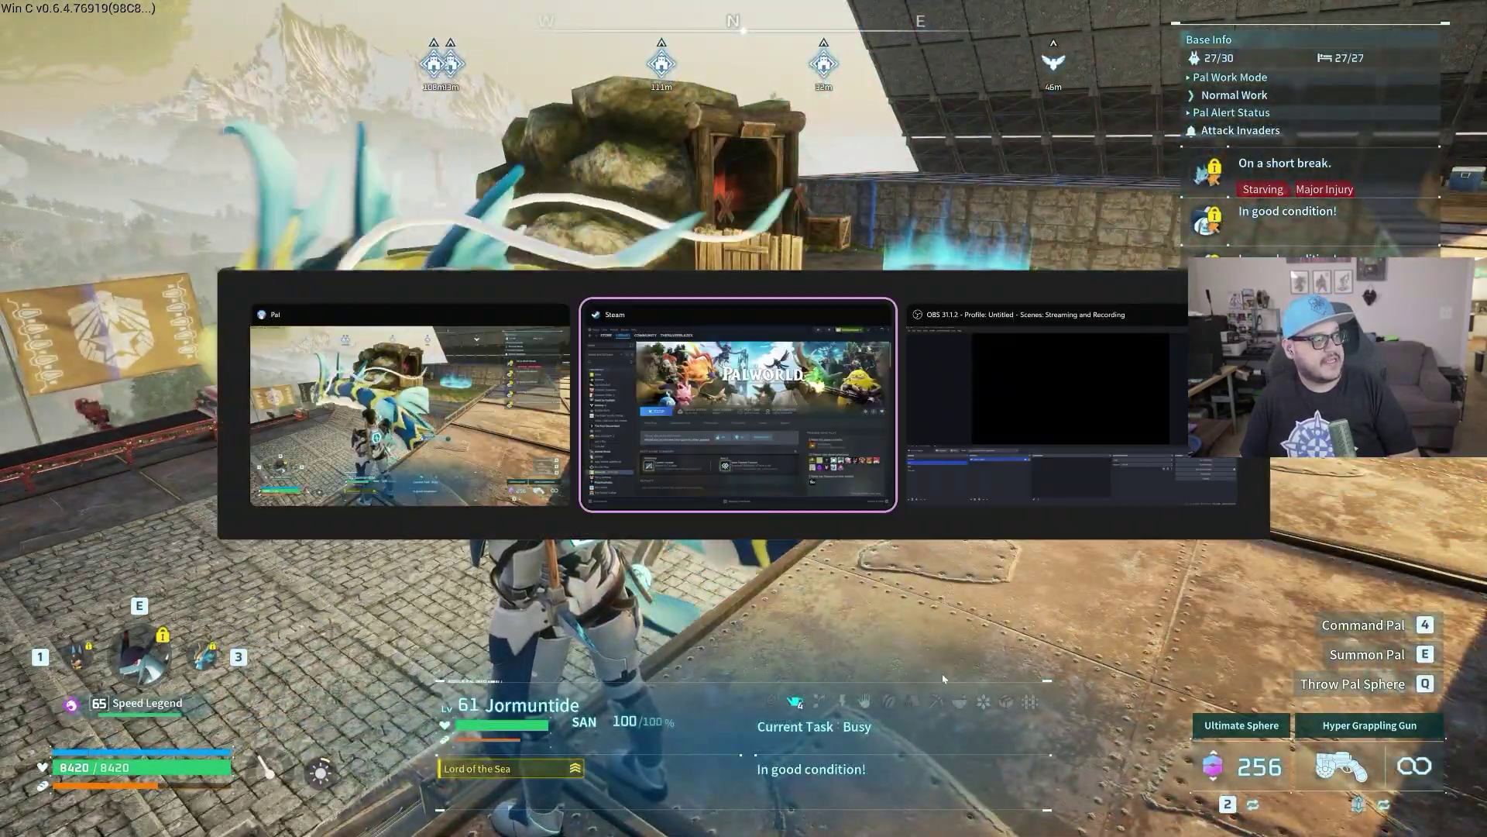
{"action": "key", "text": "alt+Tab"}
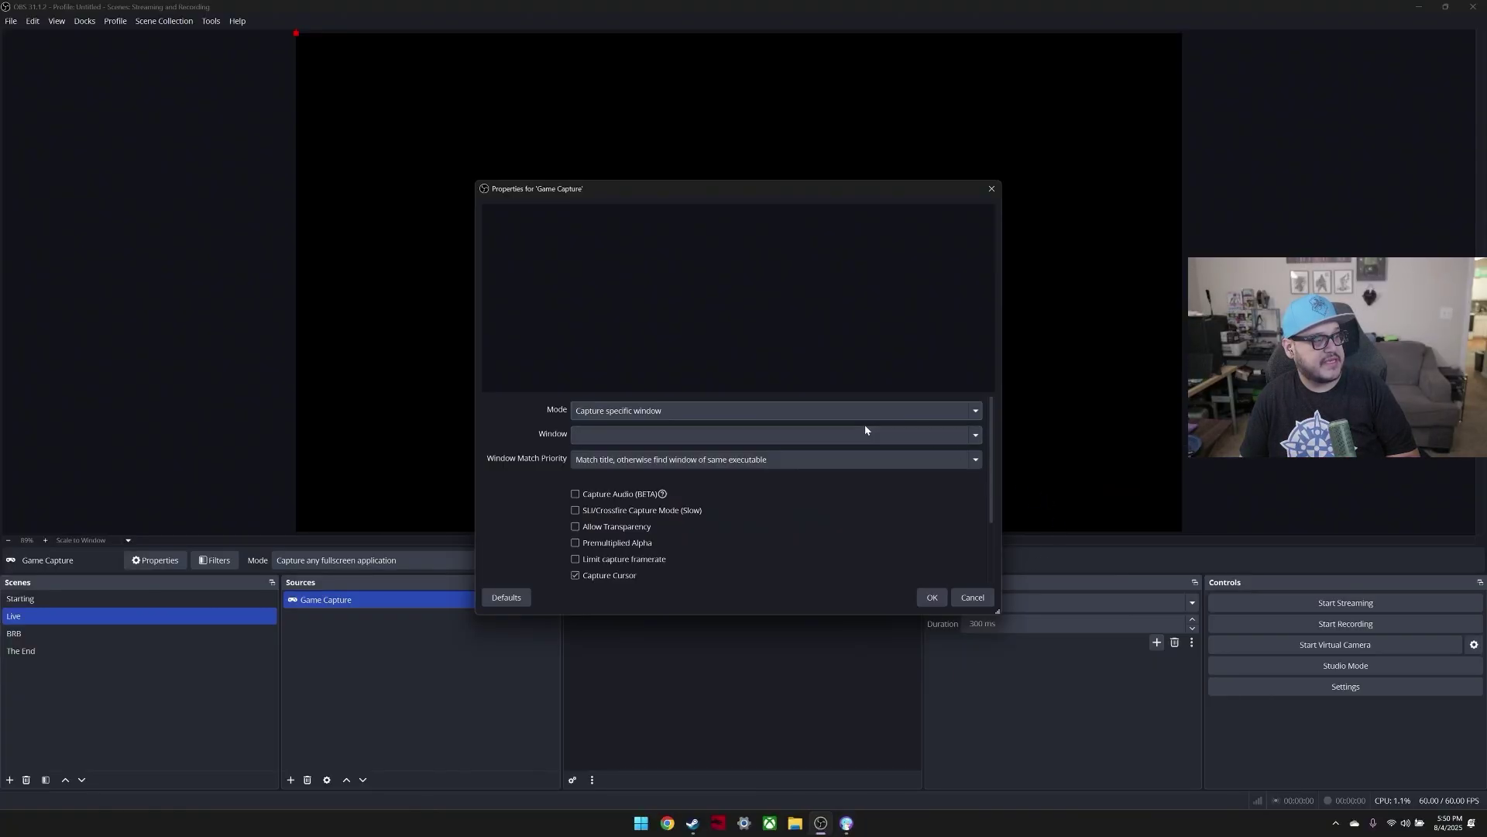
{"action": "left_click", "coordinate": [842, 435]}
{"action": "left_click", "coordinate": [624, 472]}
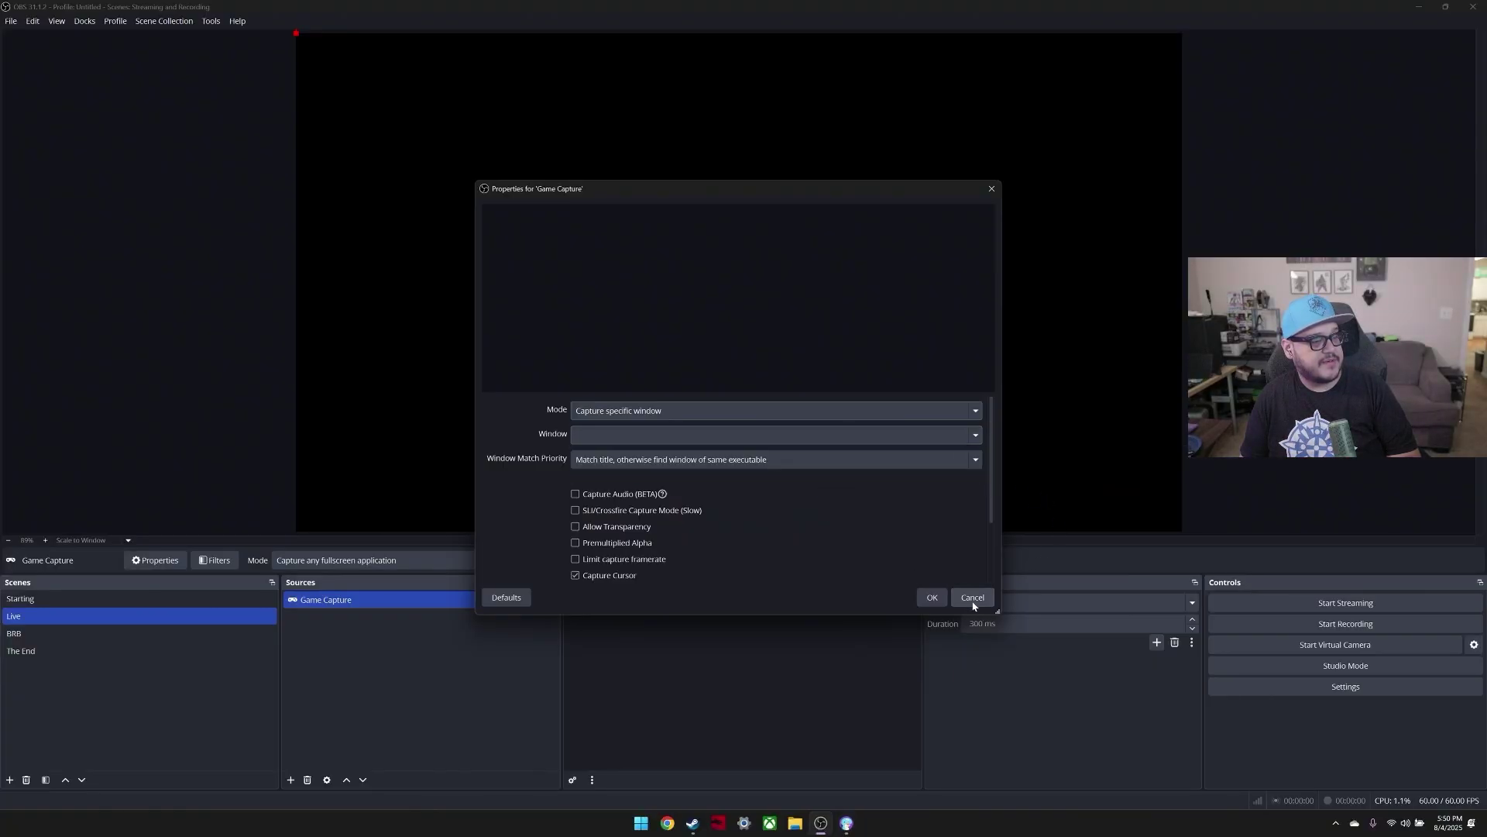
{"action": "left_click", "coordinate": [972, 597]}
Step: Reopen the Game Capture properties and set it to capture the specific window [Palworld-Win64-Shipping.exe]: Pal
{"action": "double_click", "coordinate": [401, 601]}
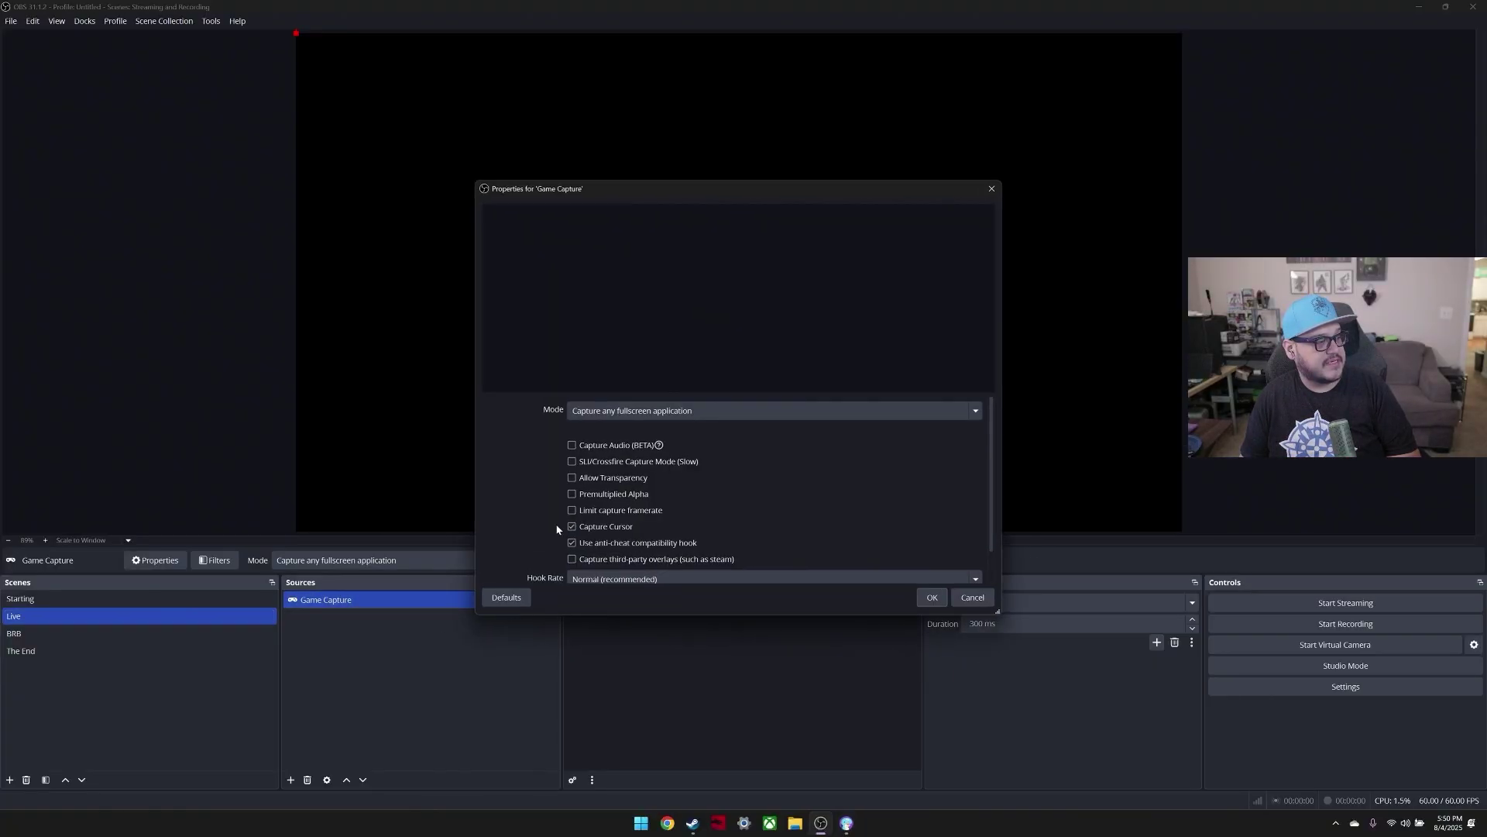
{"action": "left_click", "coordinate": [649, 410]}
{"action": "left_click", "coordinate": [649, 454]}
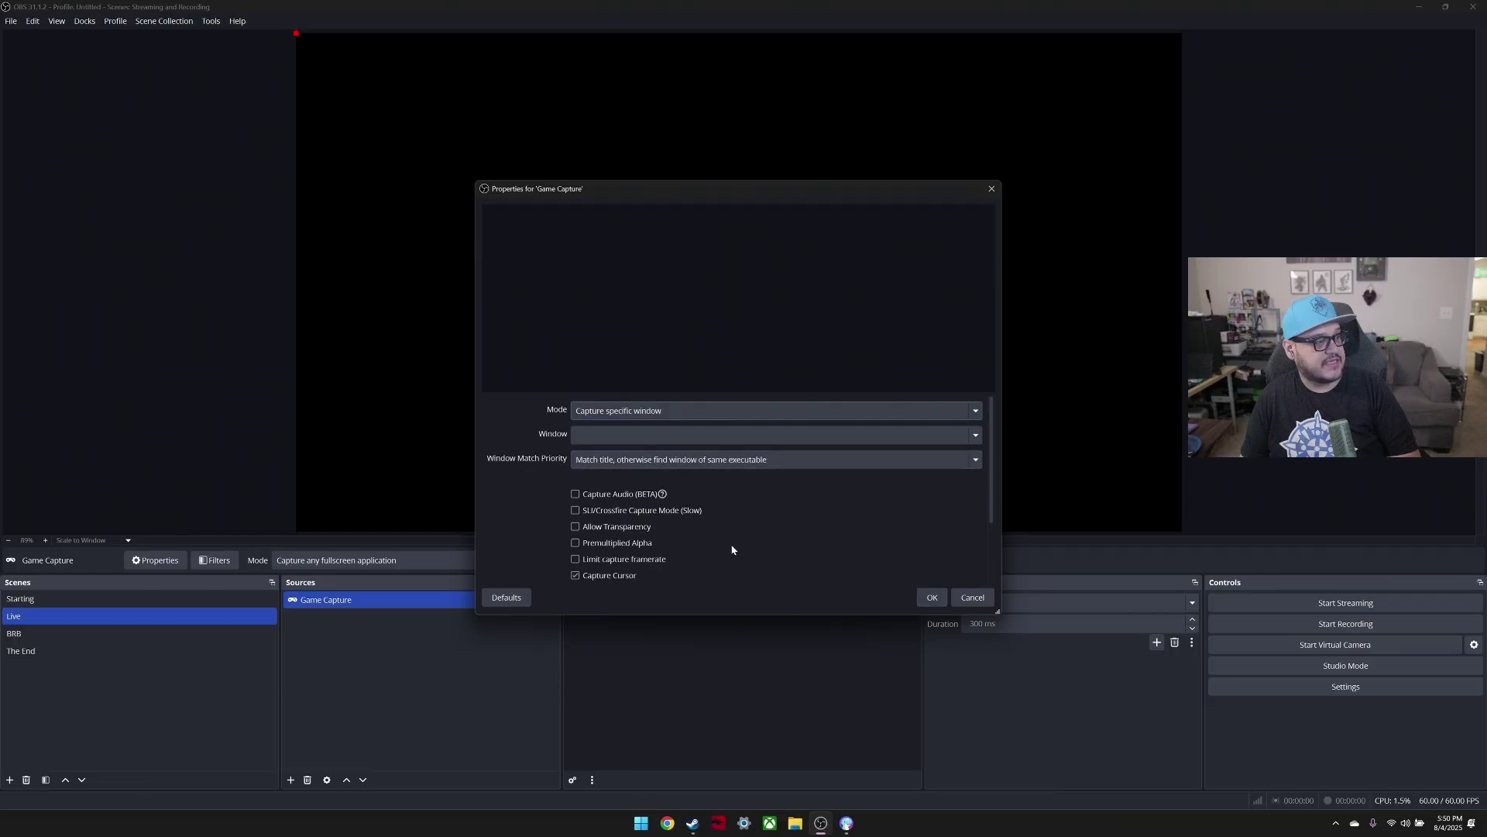
{"action": "left_click", "coordinate": [661, 435]}
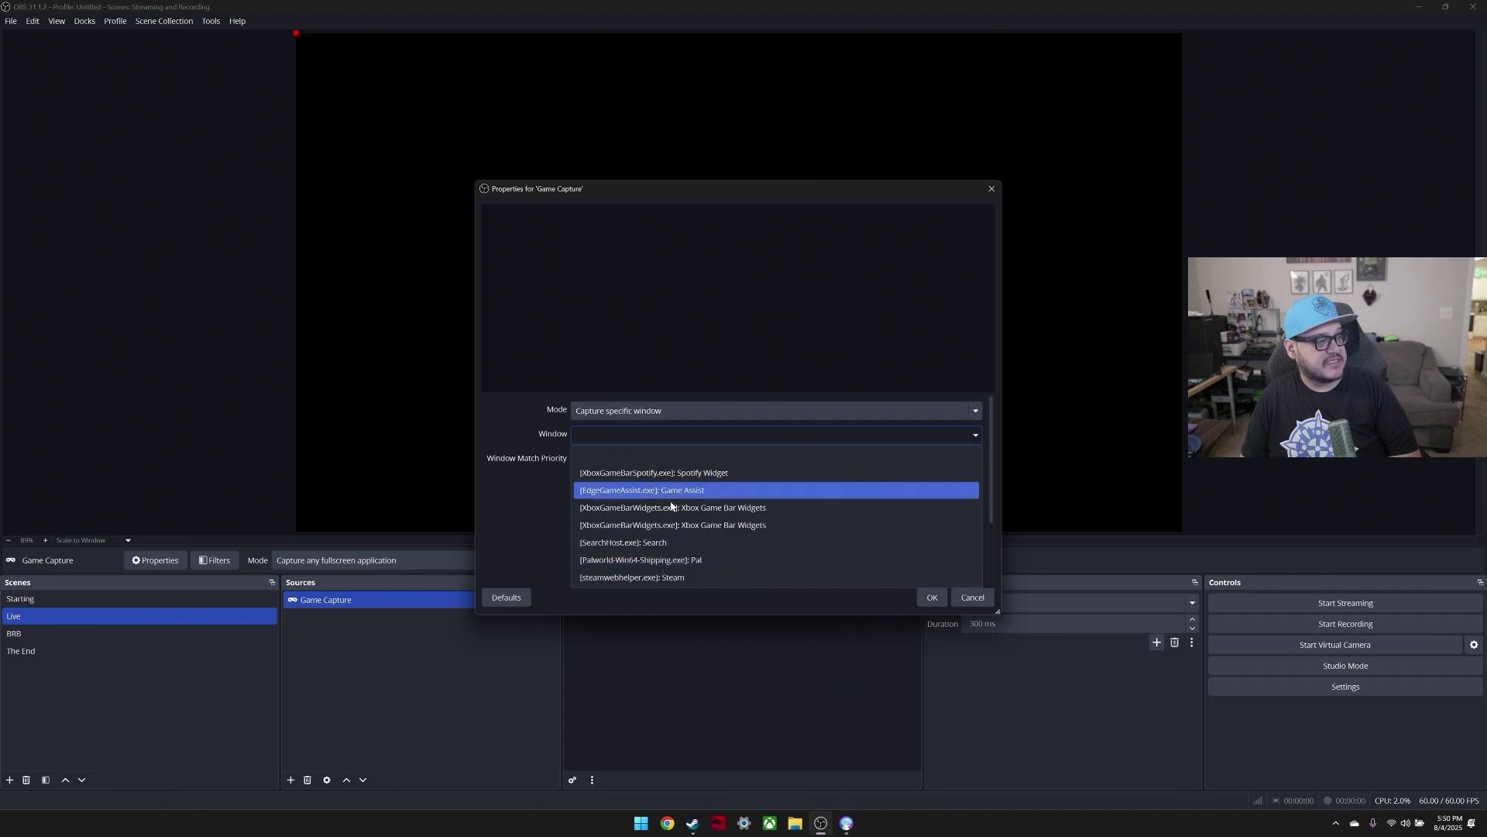
{"action": "left_click", "coordinate": [668, 560]}
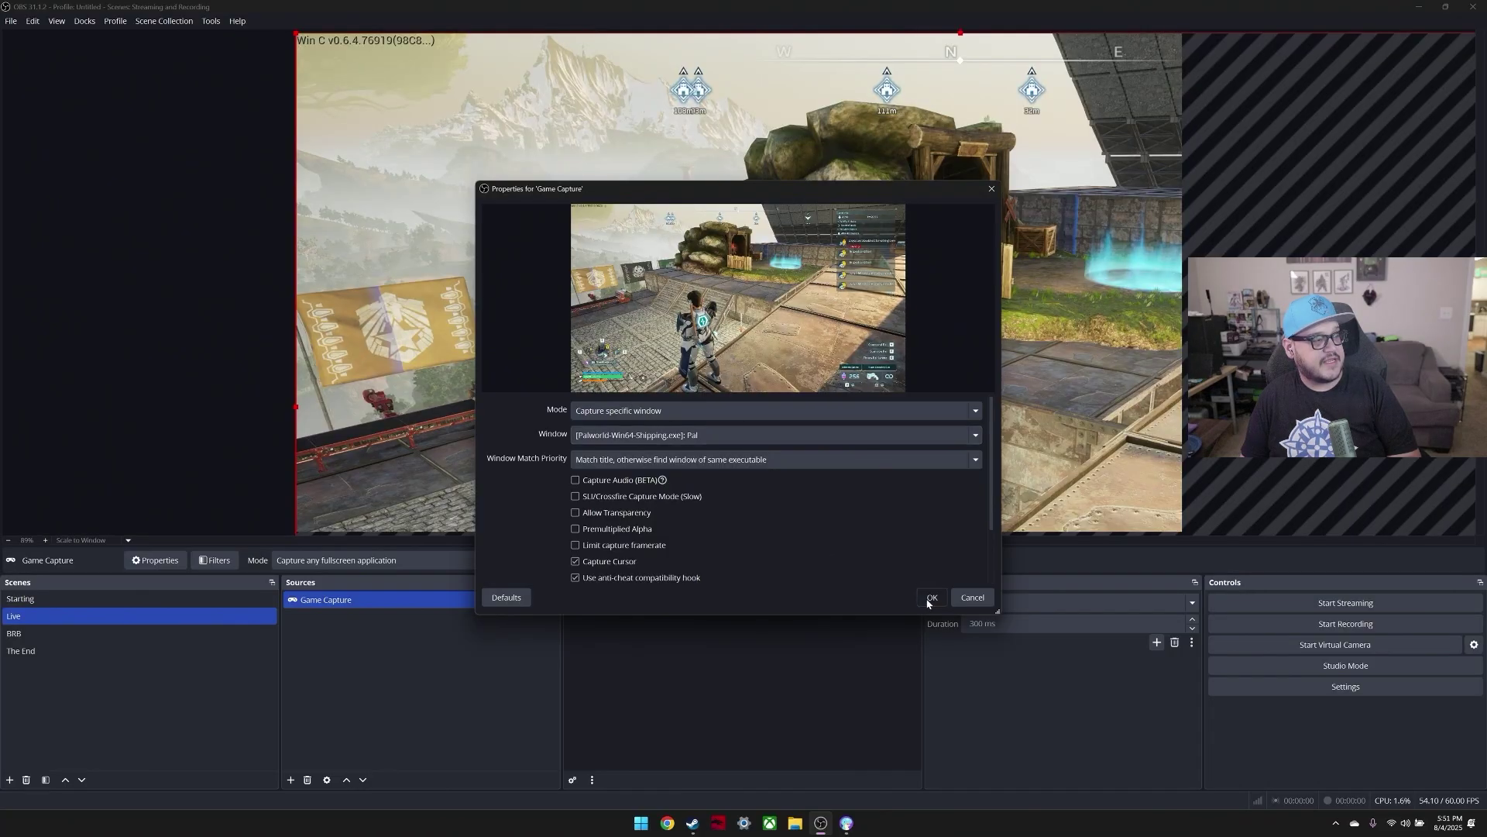
{"action": "left_click", "coordinate": [929, 601]}
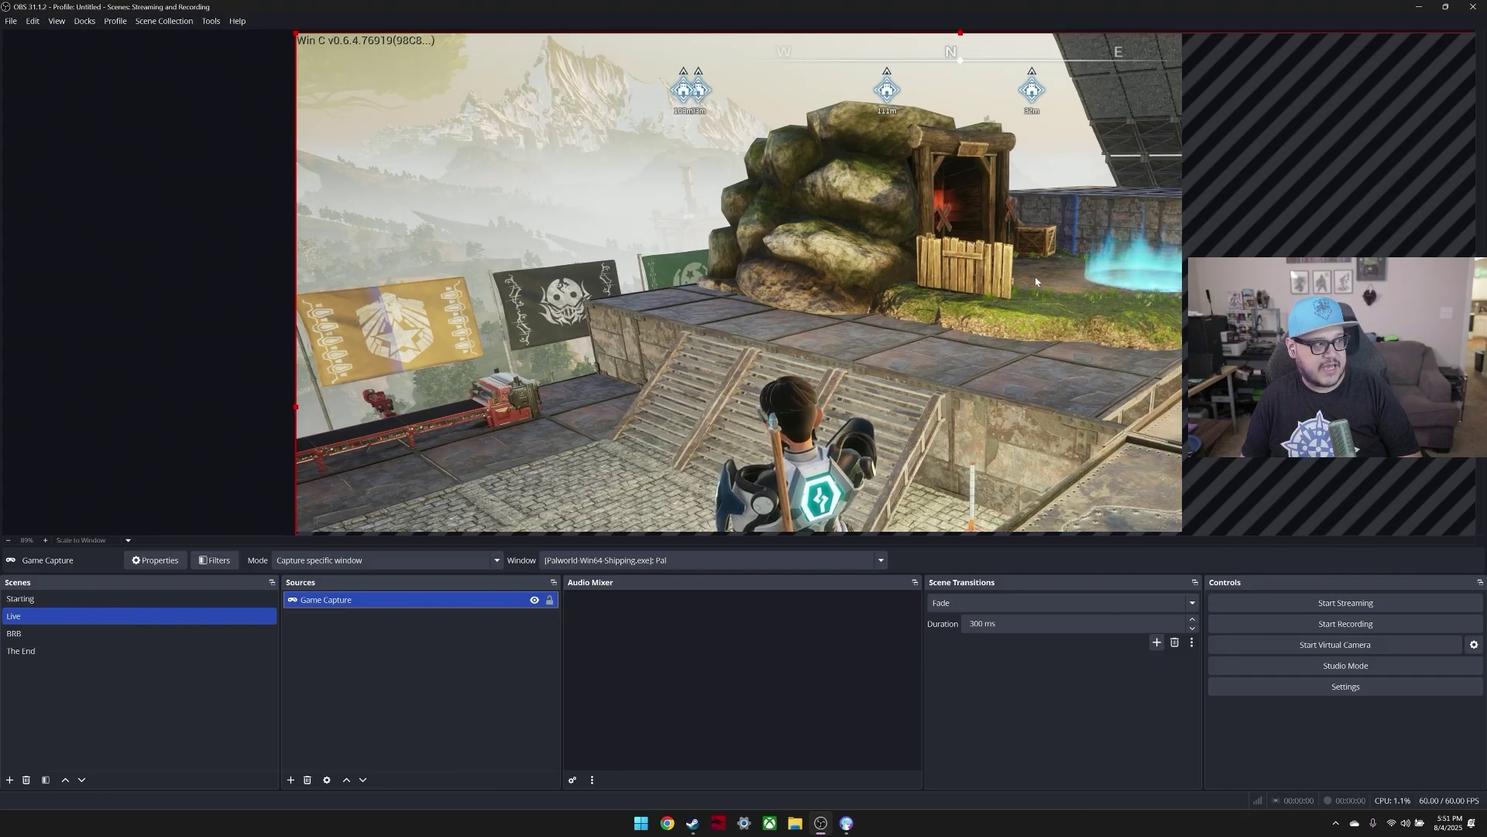
Step: Fit the Game Capture source to the screen and deselect it
{"action": "right_click", "coordinate": [922, 291]}
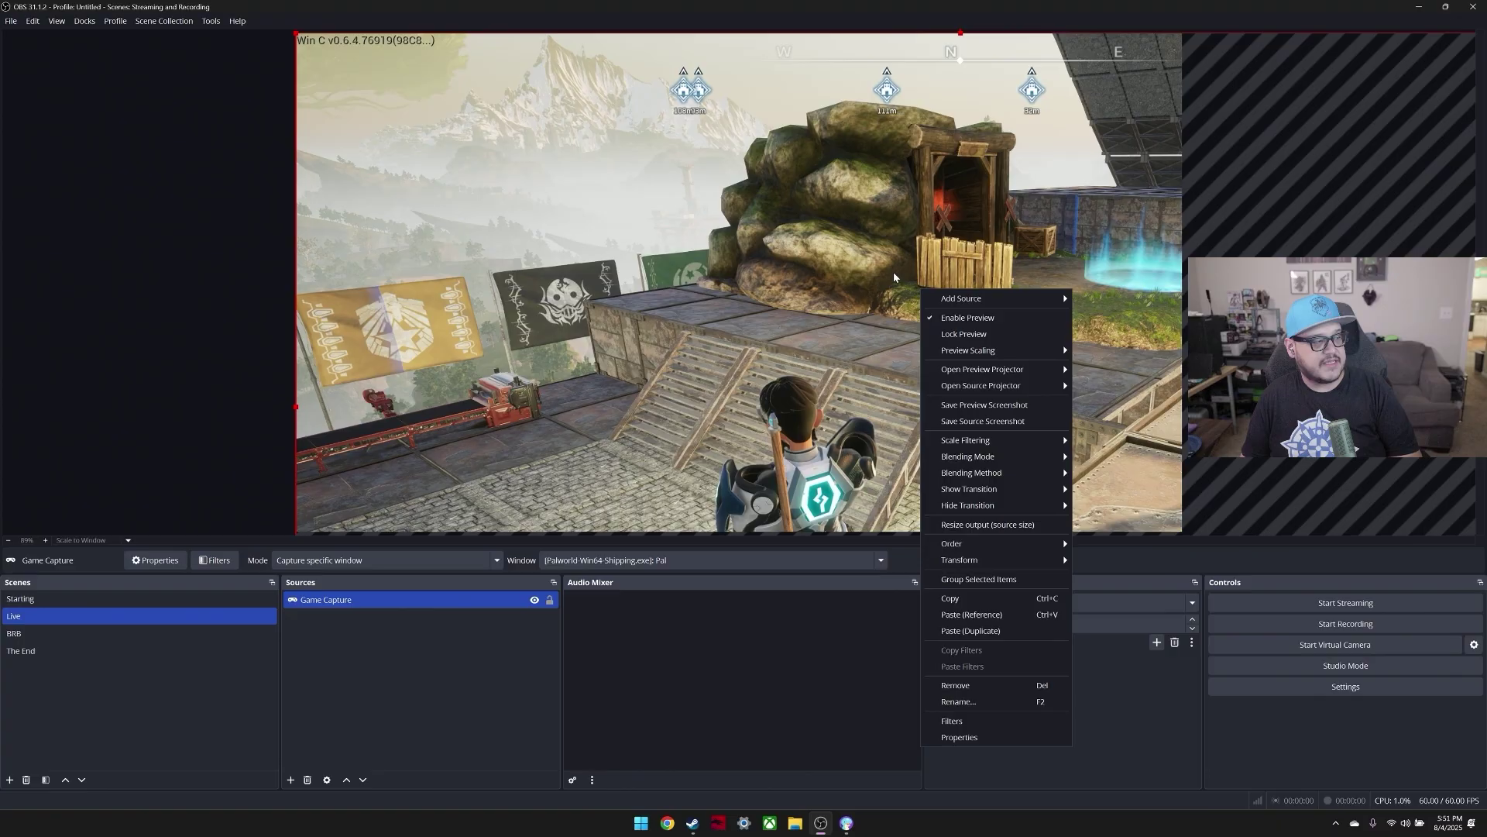
{"action": "right_click", "coordinate": [385, 600]}
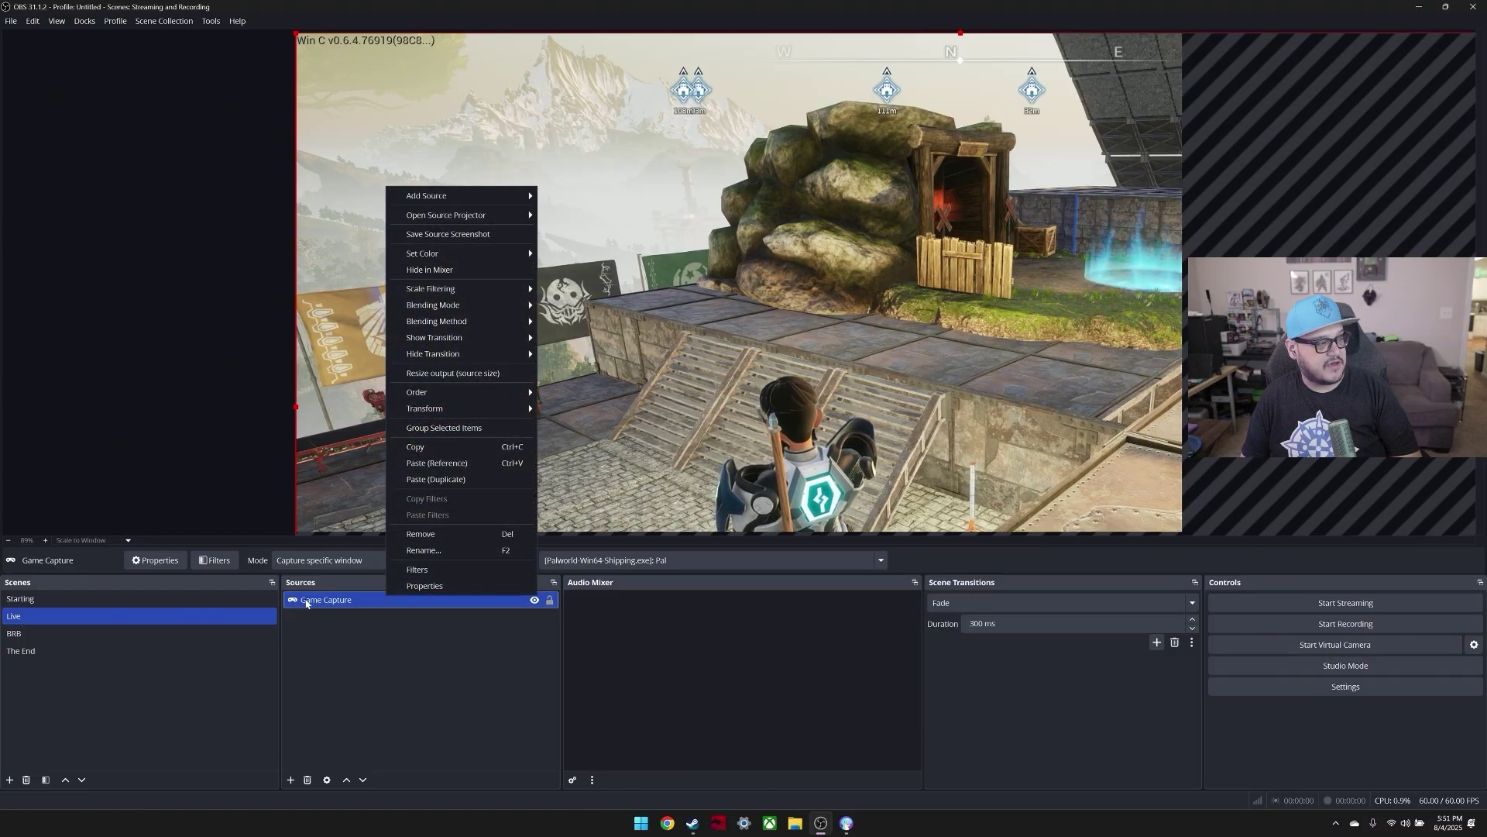
{"action": "mouse_move", "coordinate": [536, 413]}
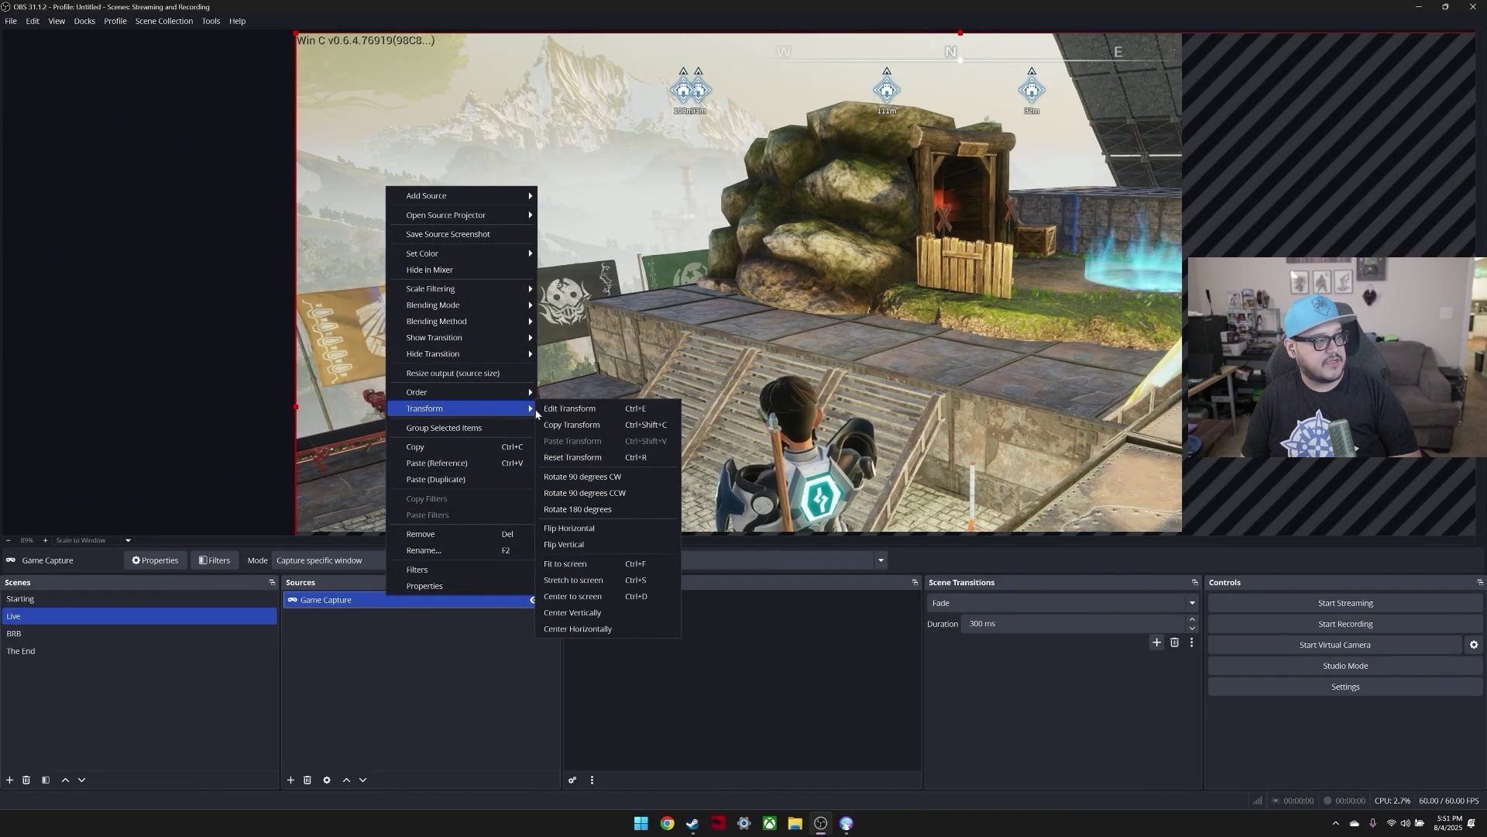
{"action": "left_click", "coordinate": [570, 565]}
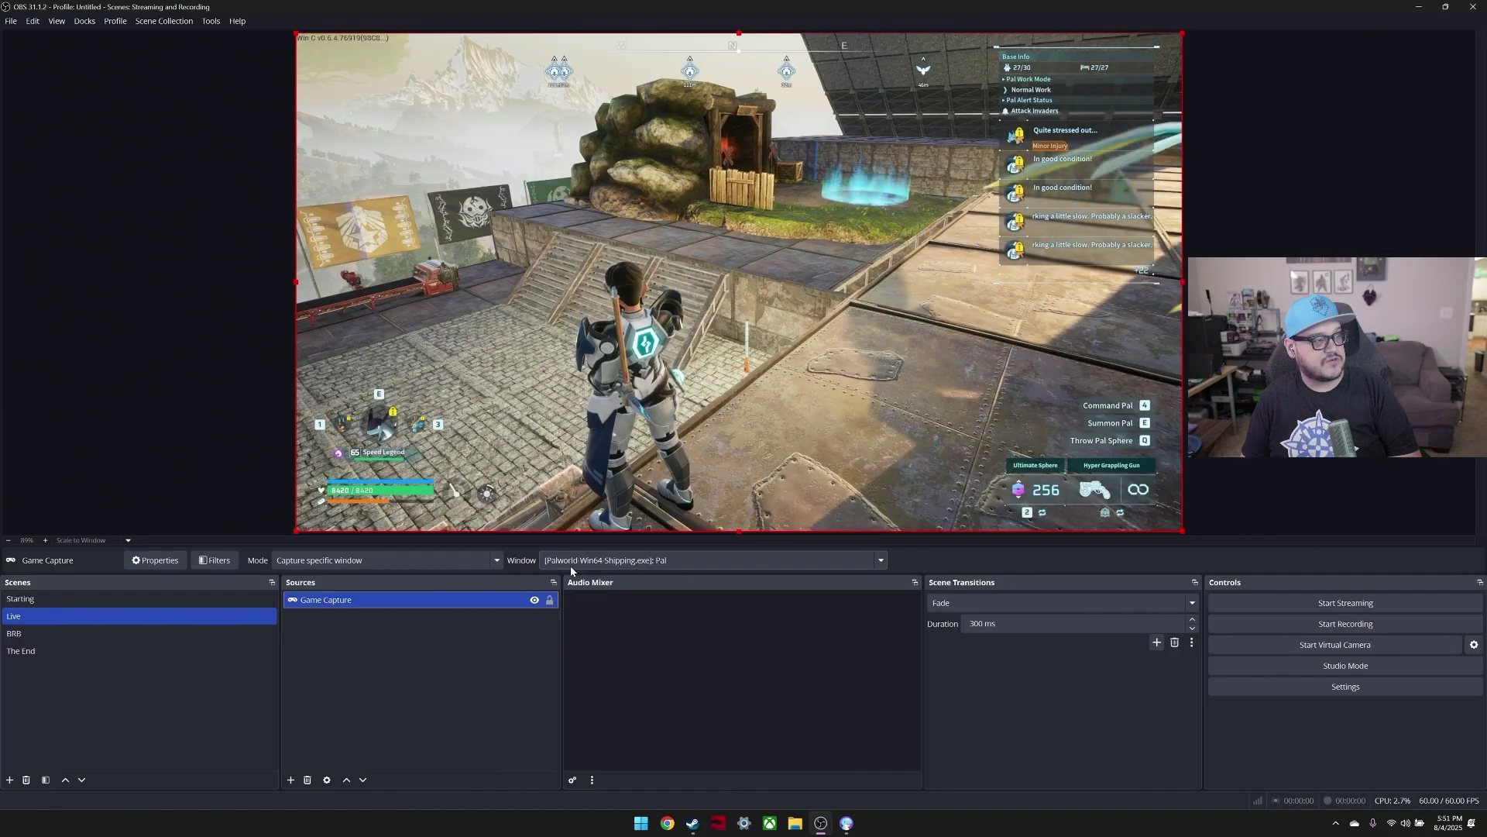
{"action": "left_click", "coordinate": [669, 535]}
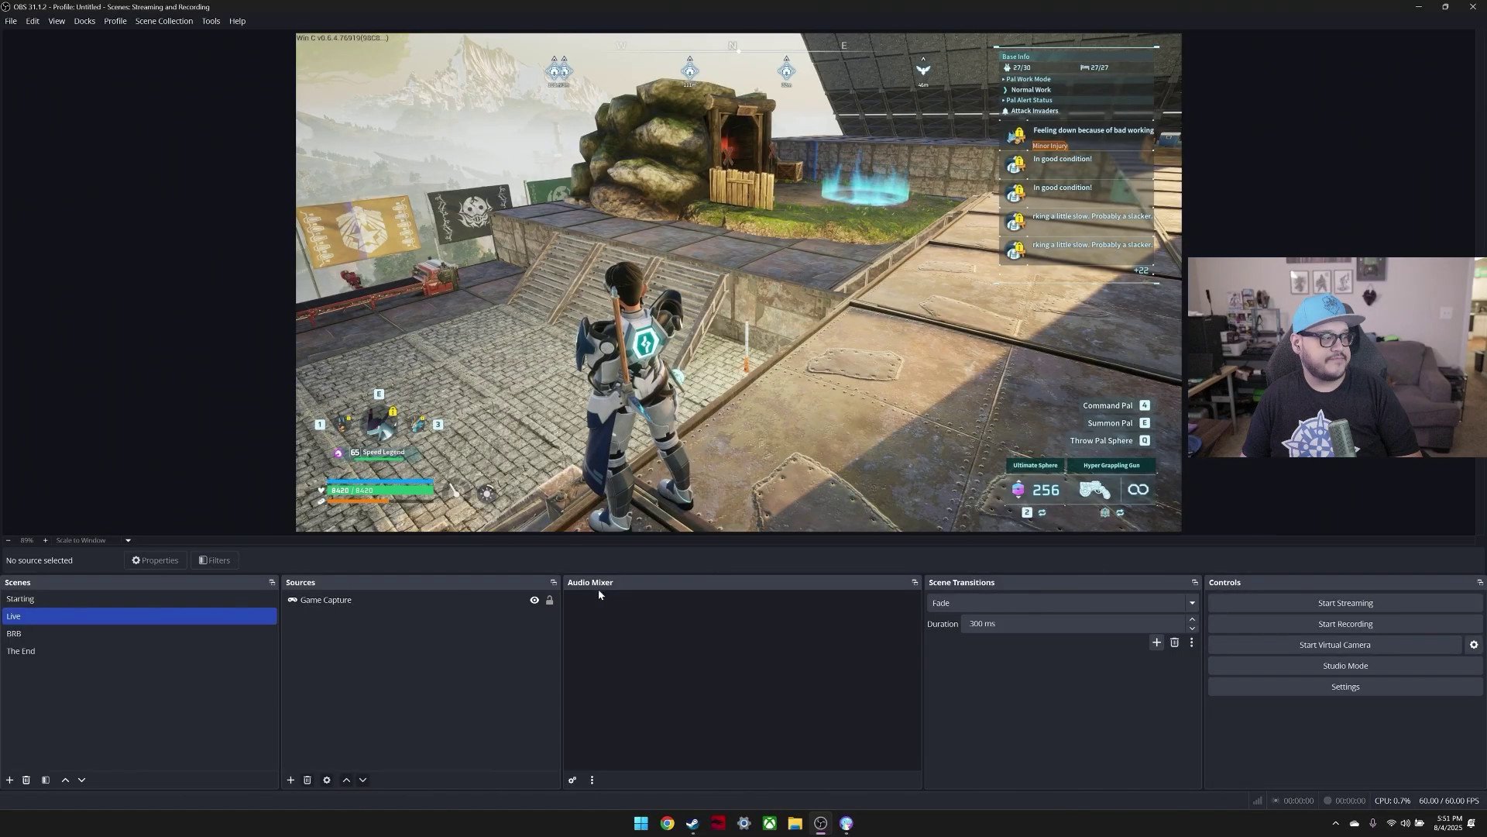
Step: Add an Audio Output Capture source using HD60 X (NVIDIA High Definition Audio) and lower its mixer volume to about -3.1 dB
{"action": "left_click", "coordinate": [291, 780]}
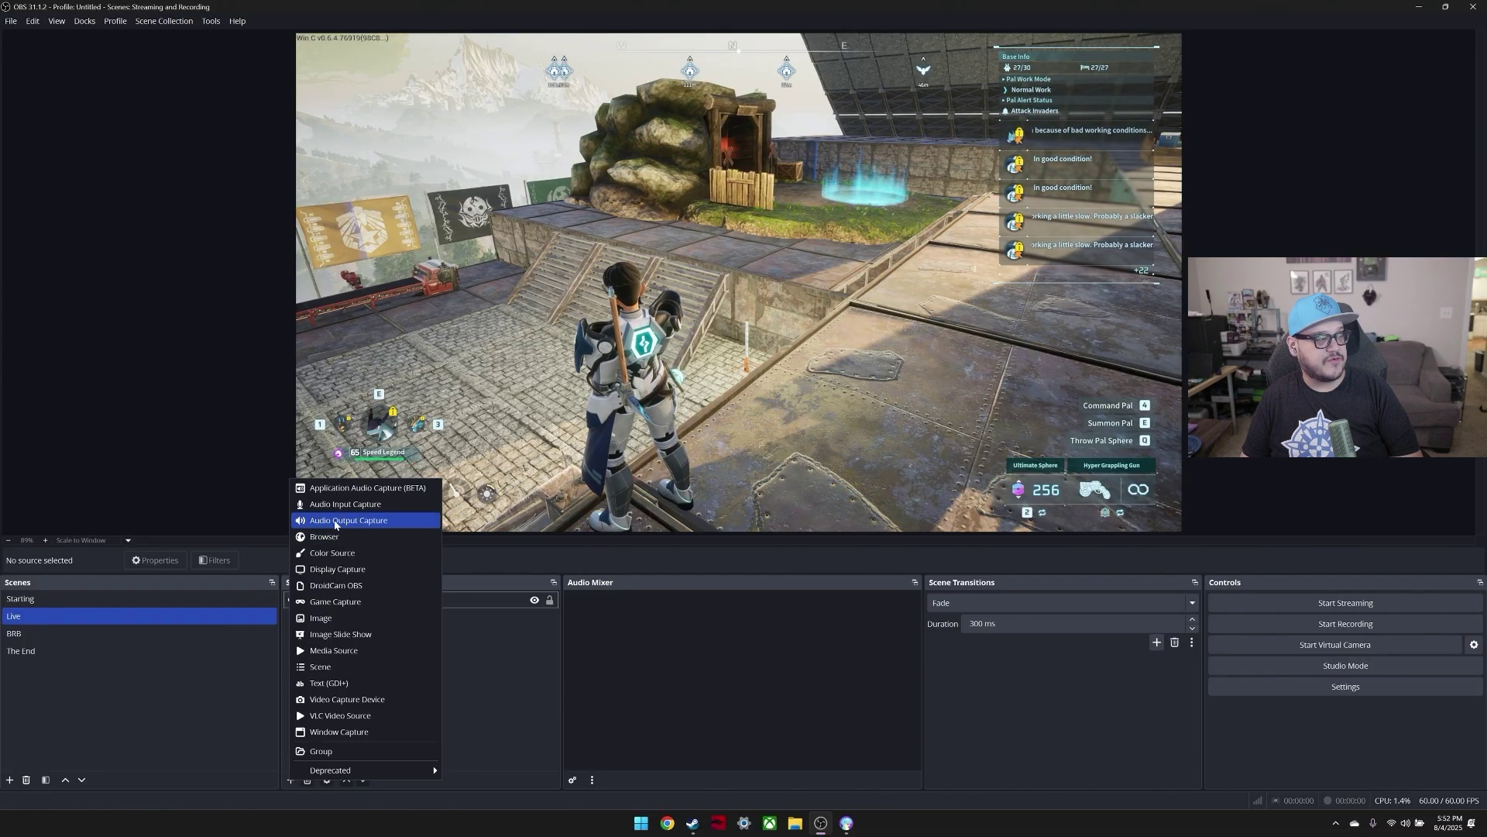
{"action": "left_click", "coordinate": [335, 521]}
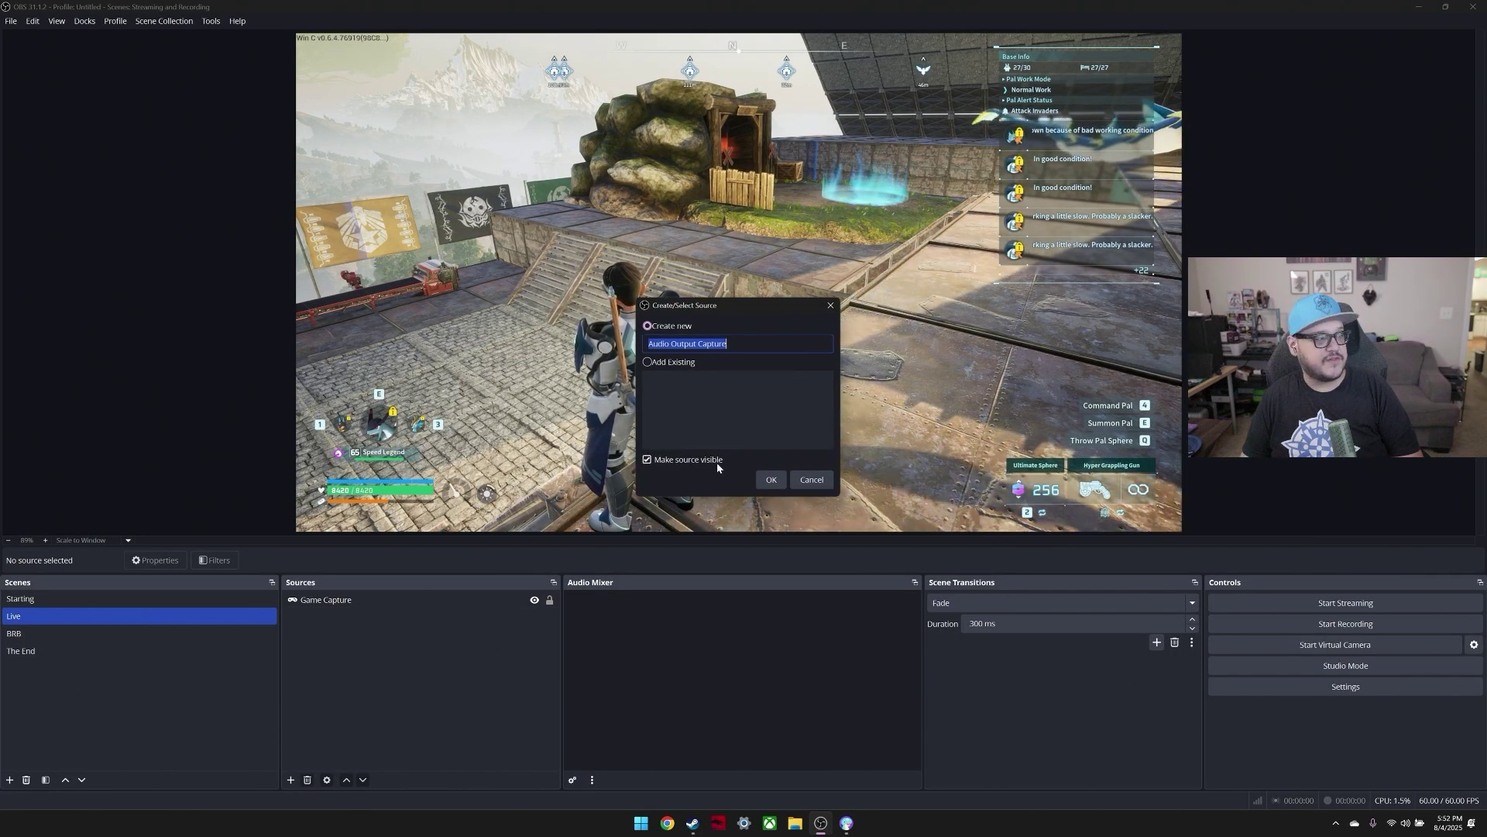
{"action": "left_click", "coordinate": [767, 480]}
{"action": "left_click", "coordinate": [603, 223]}
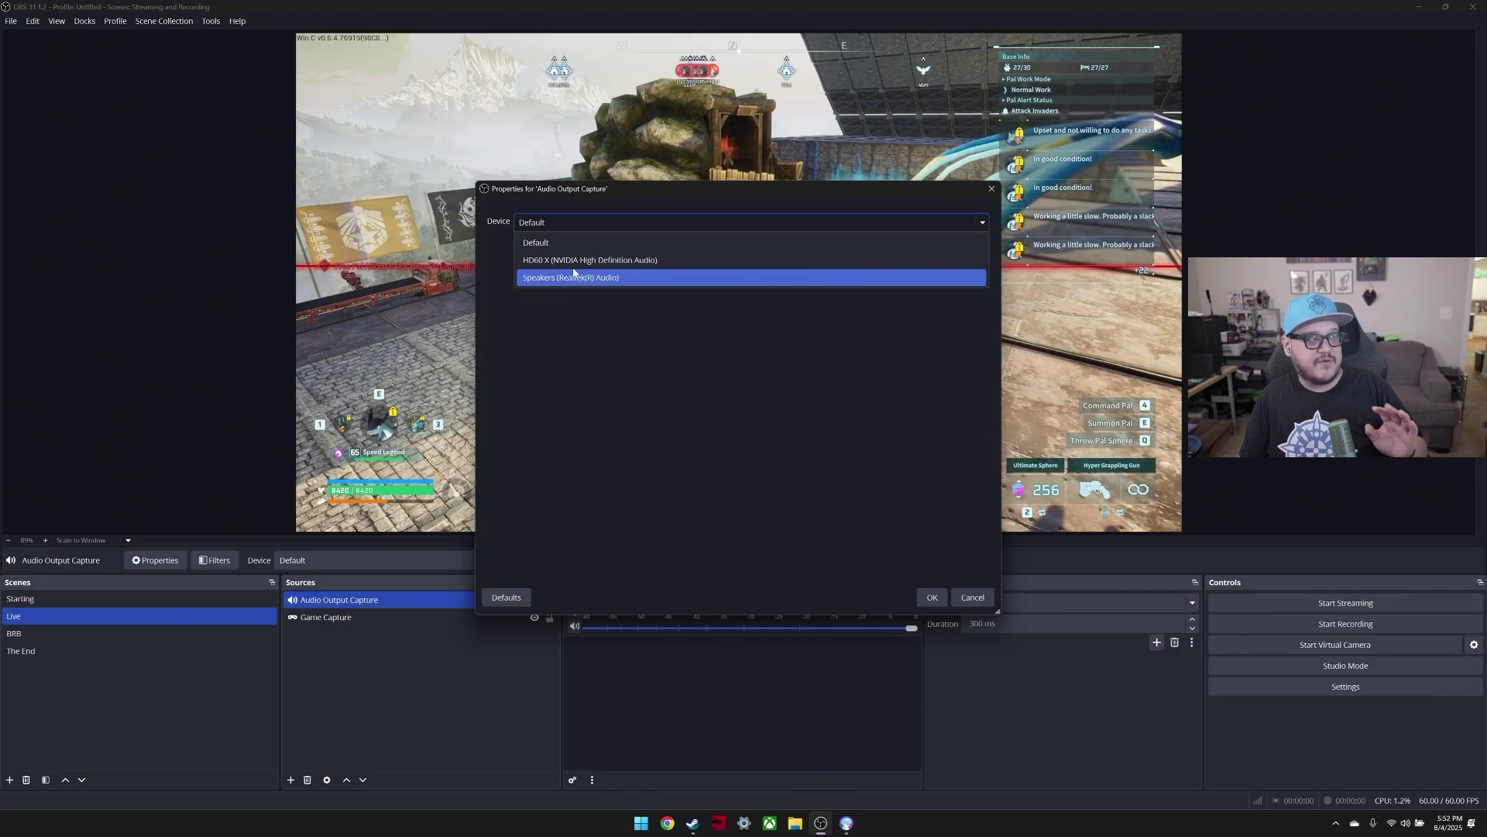
{"action": "left_click", "coordinate": [570, 265]}
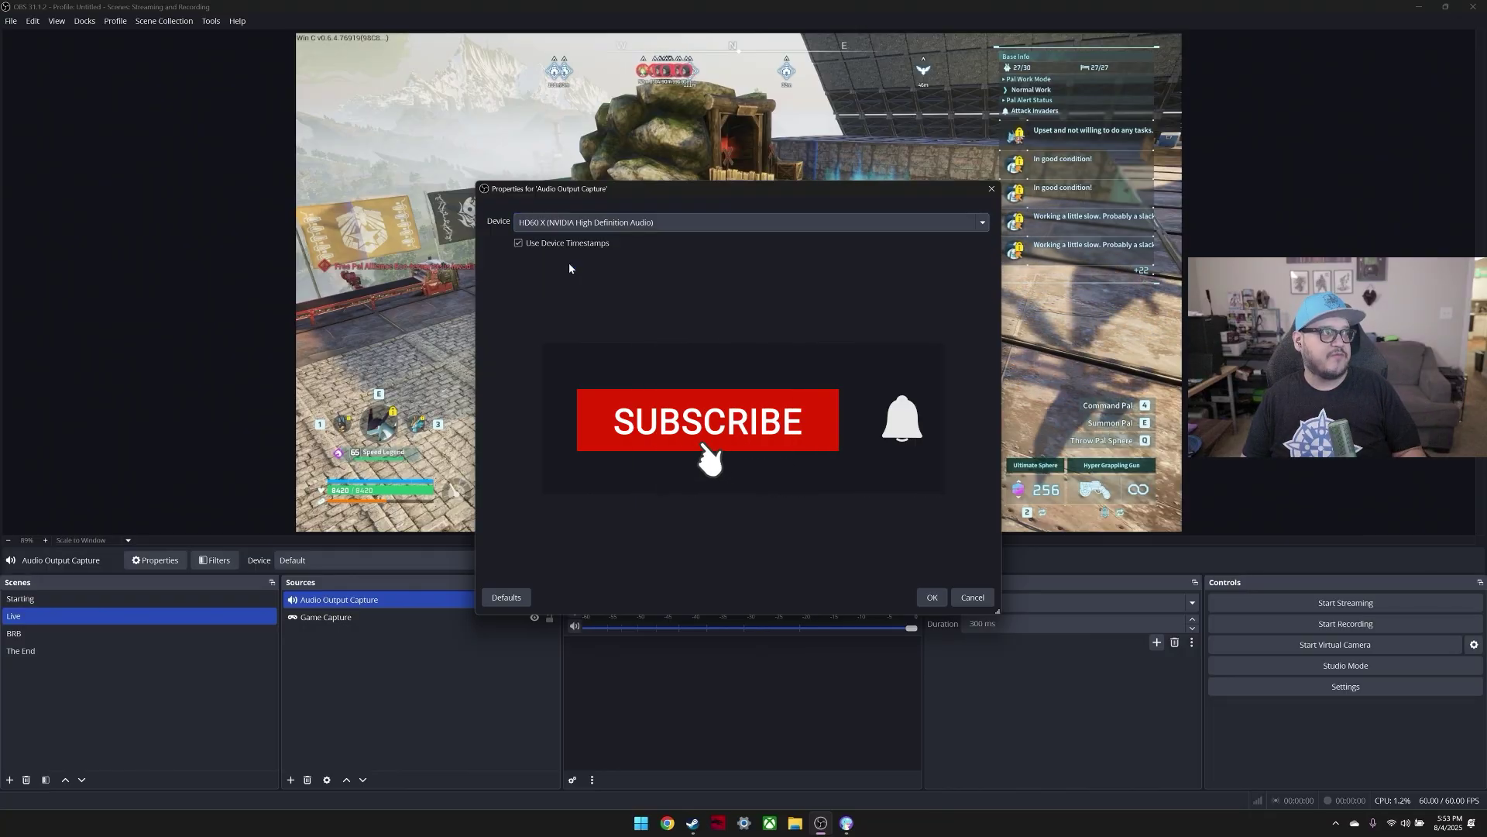
{"action": "left_click", "coordinate": [926, 599]}
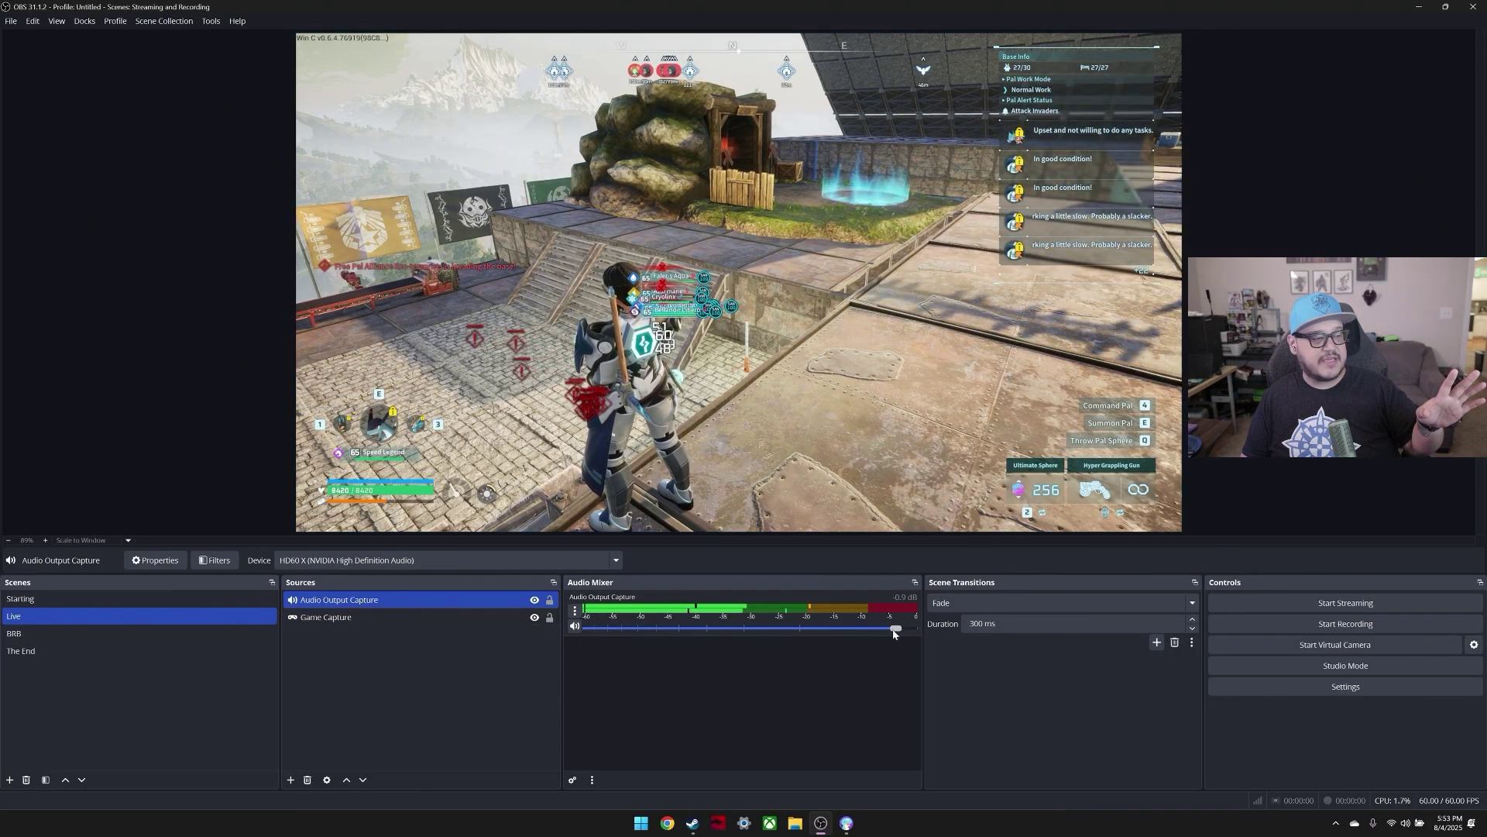
{"action": "left_click_drag", "start_coordinate": [906, 627], "coordinate": [865, 628]}
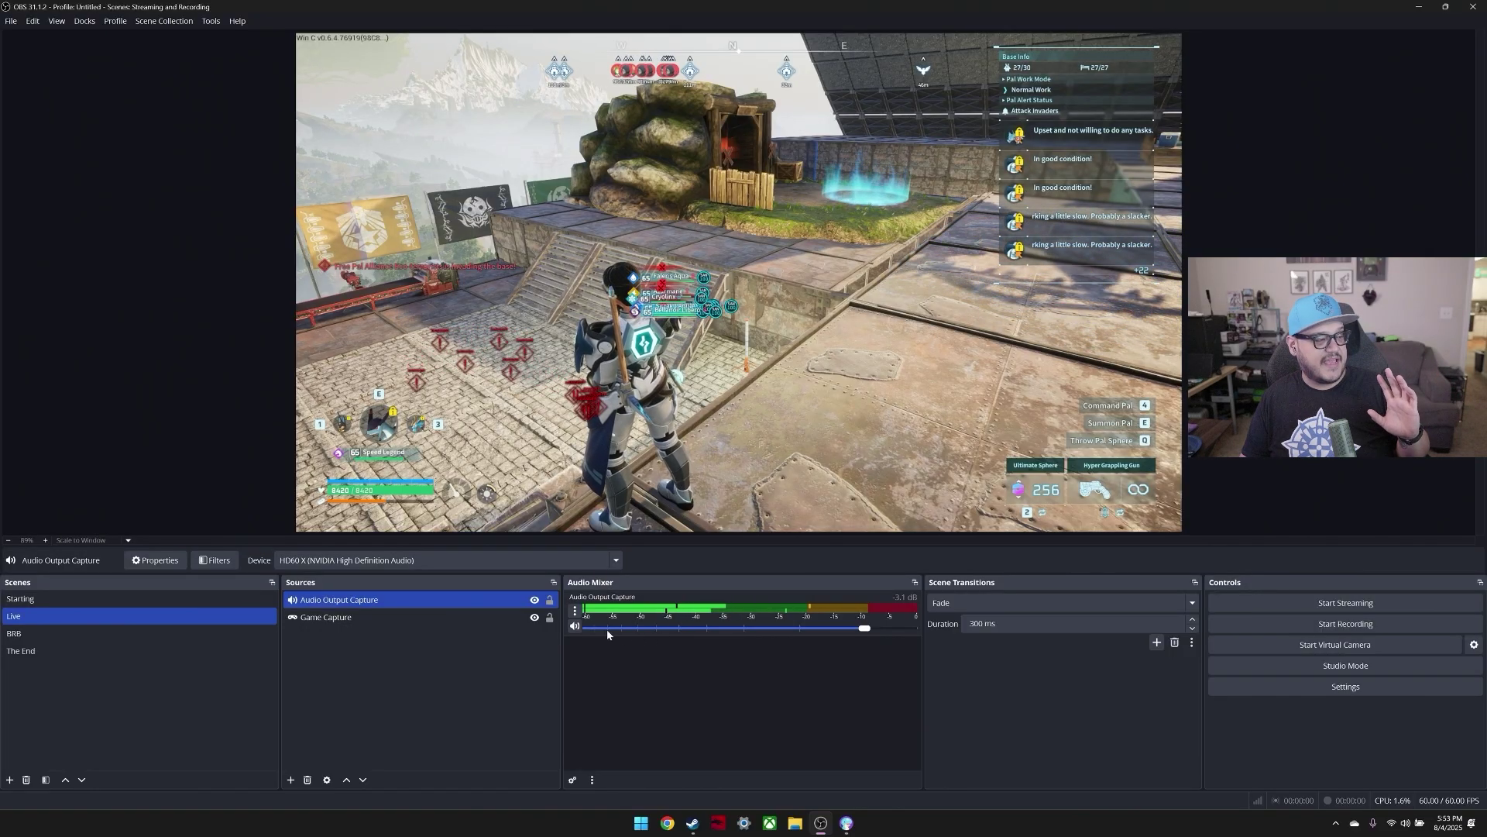
{"action": "left_click", "coordinate": [535, 619], "text": "ctrl"}
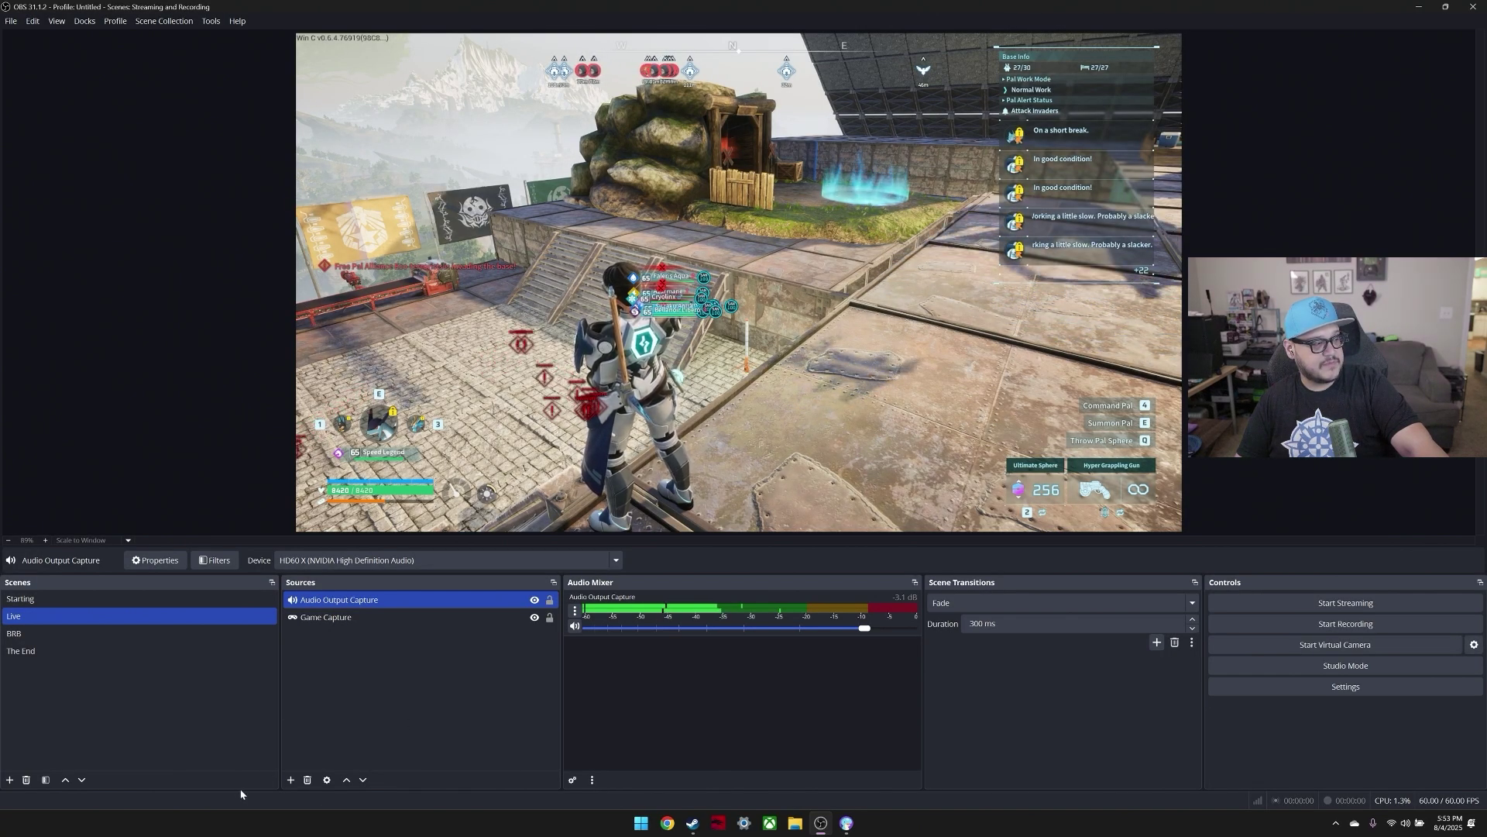
Step: Switch to Chrome, go to youtube.com and open the video "Day in My Life: Why I Regret Living in Tokyo (in Summer)"
{"action": "left_click", "coordinate": [291, 780]}
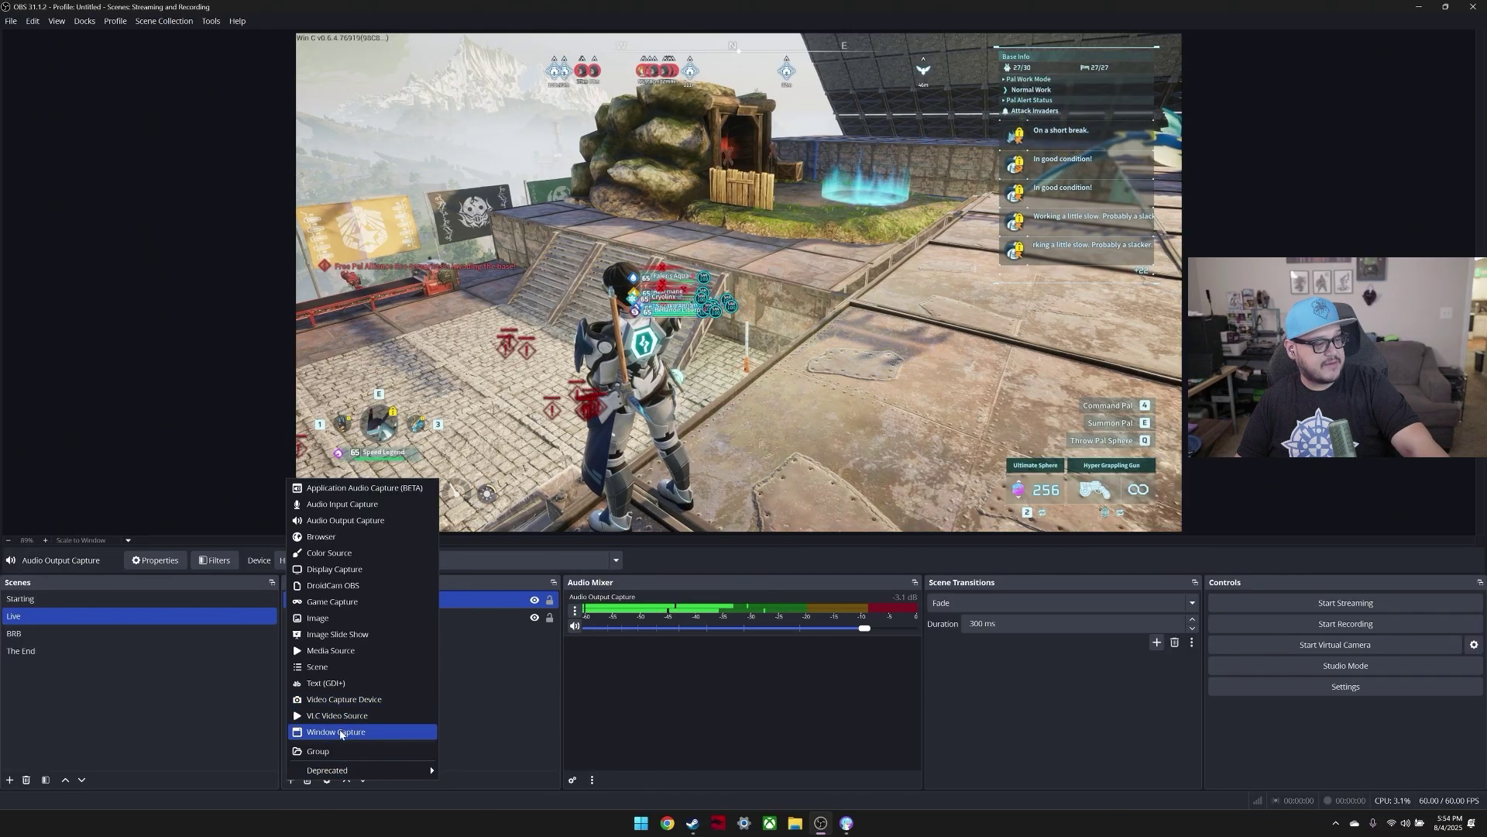
{"action": "left_click", "coordinate": [634, 766]}
{"action": "left_click", "coordinate": [667, 822]}
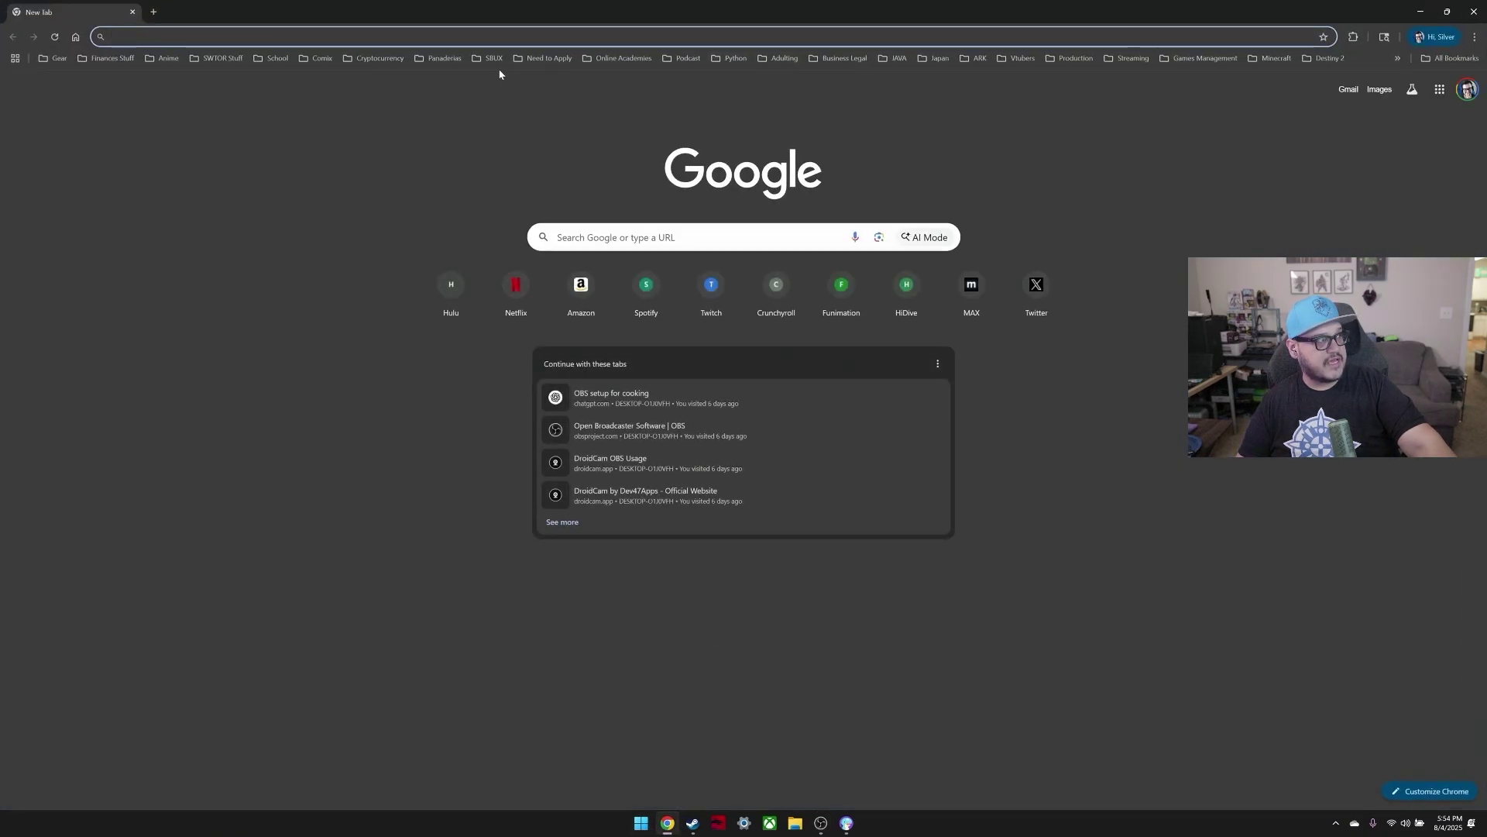
{"action": "type", "text": "youtube.com"}
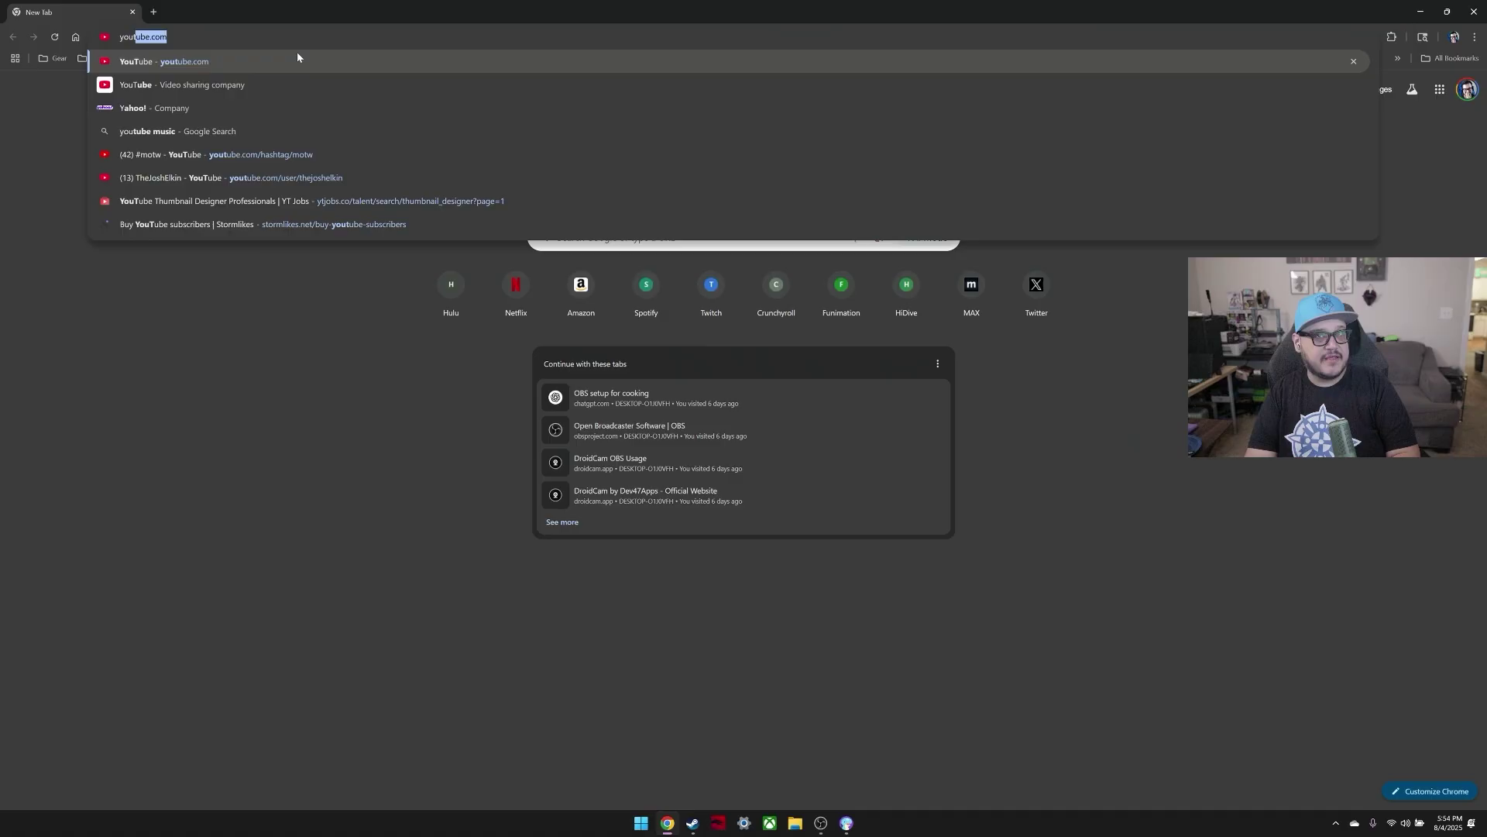
{"action": "key", "text": "Return"}
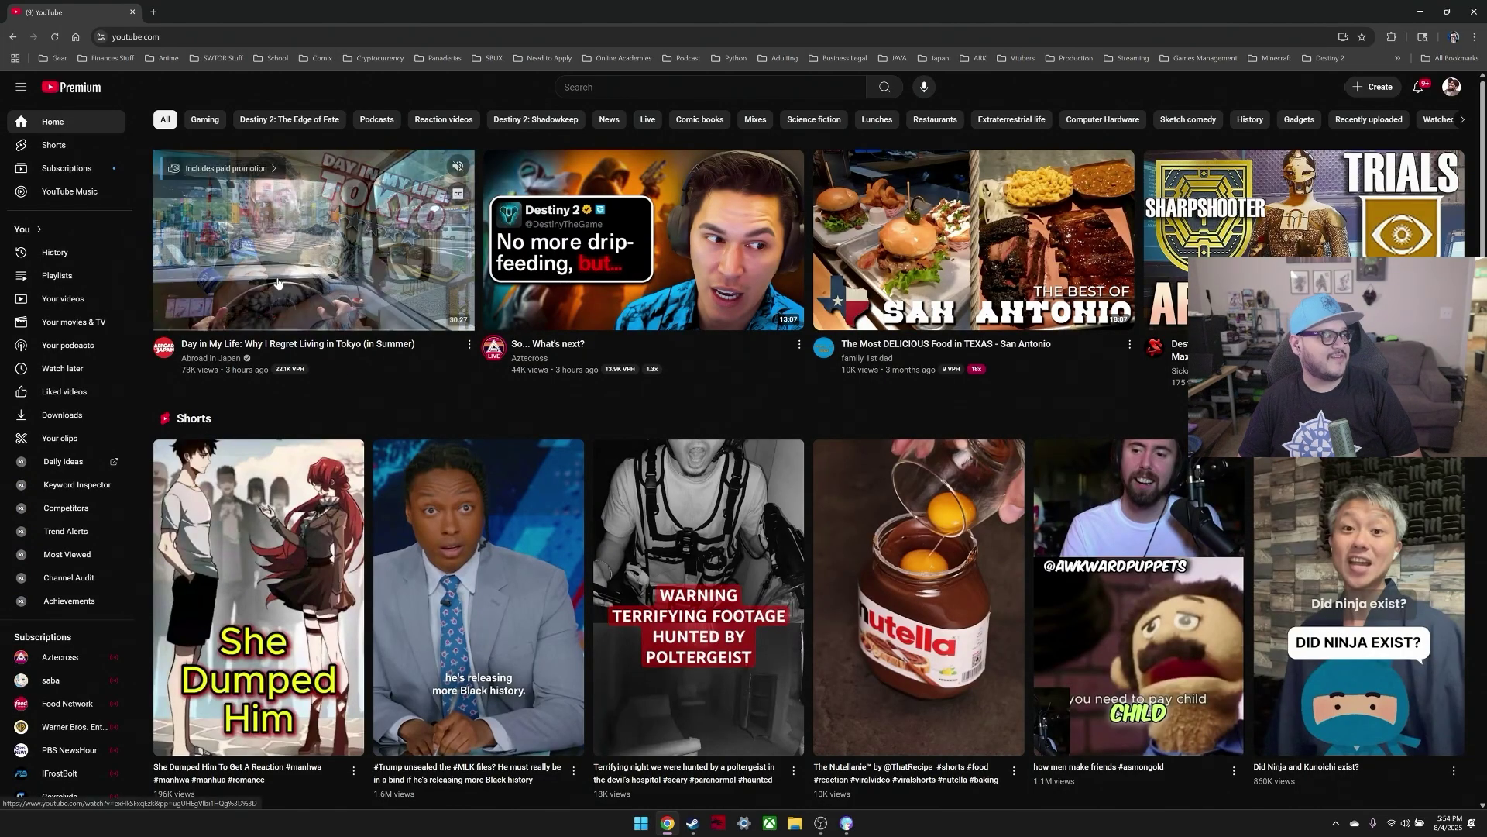
{"action": "left_click", "coordinate": [277, 238]}
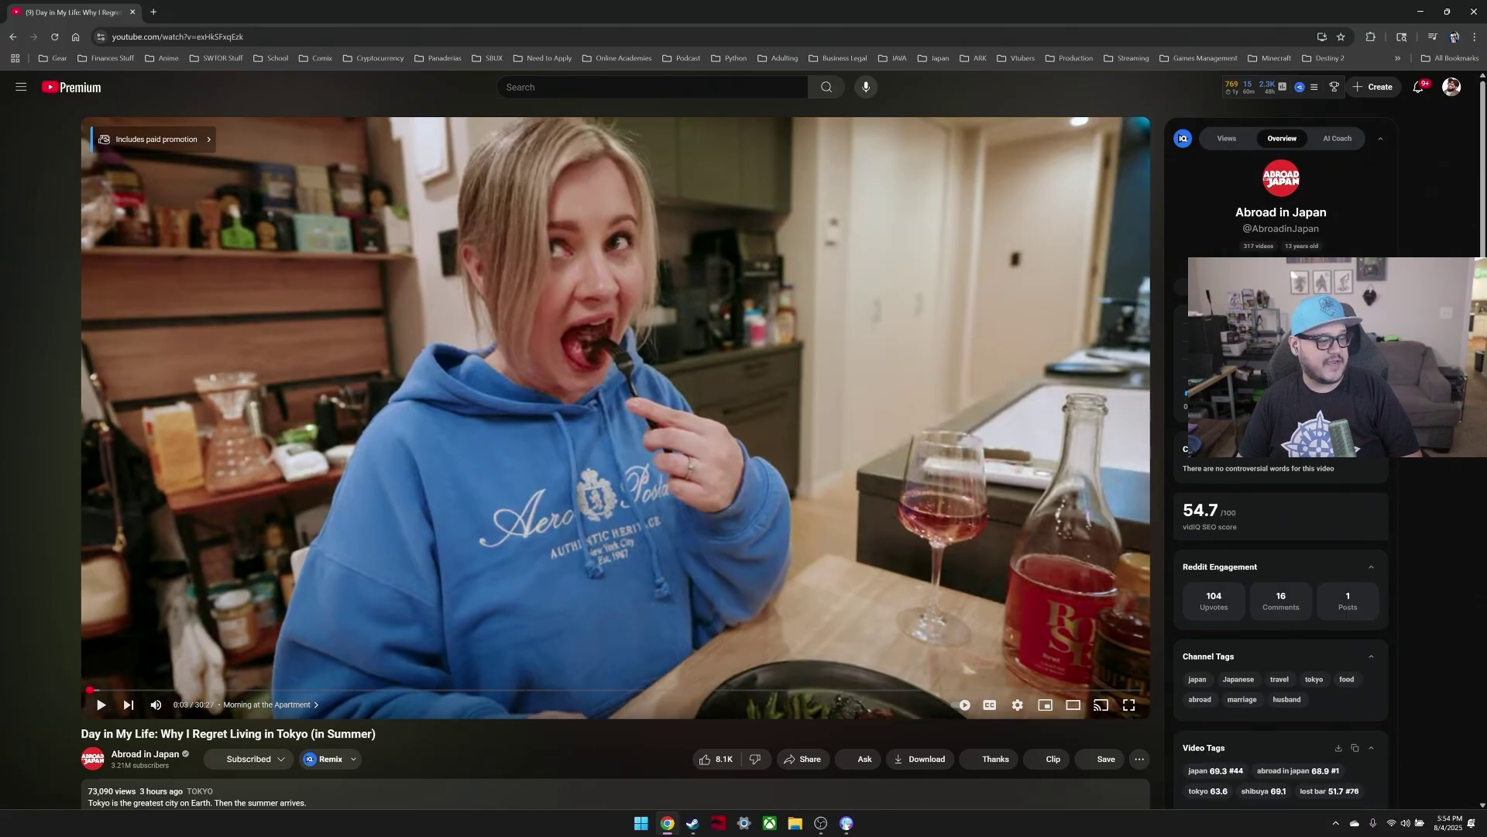
Step: Switch to OBS and add a Window Capture source to the Live scene, capturing the Chrome window with the YouTube video
{"action": "mouse_move", "coordinate": [822, 832]}
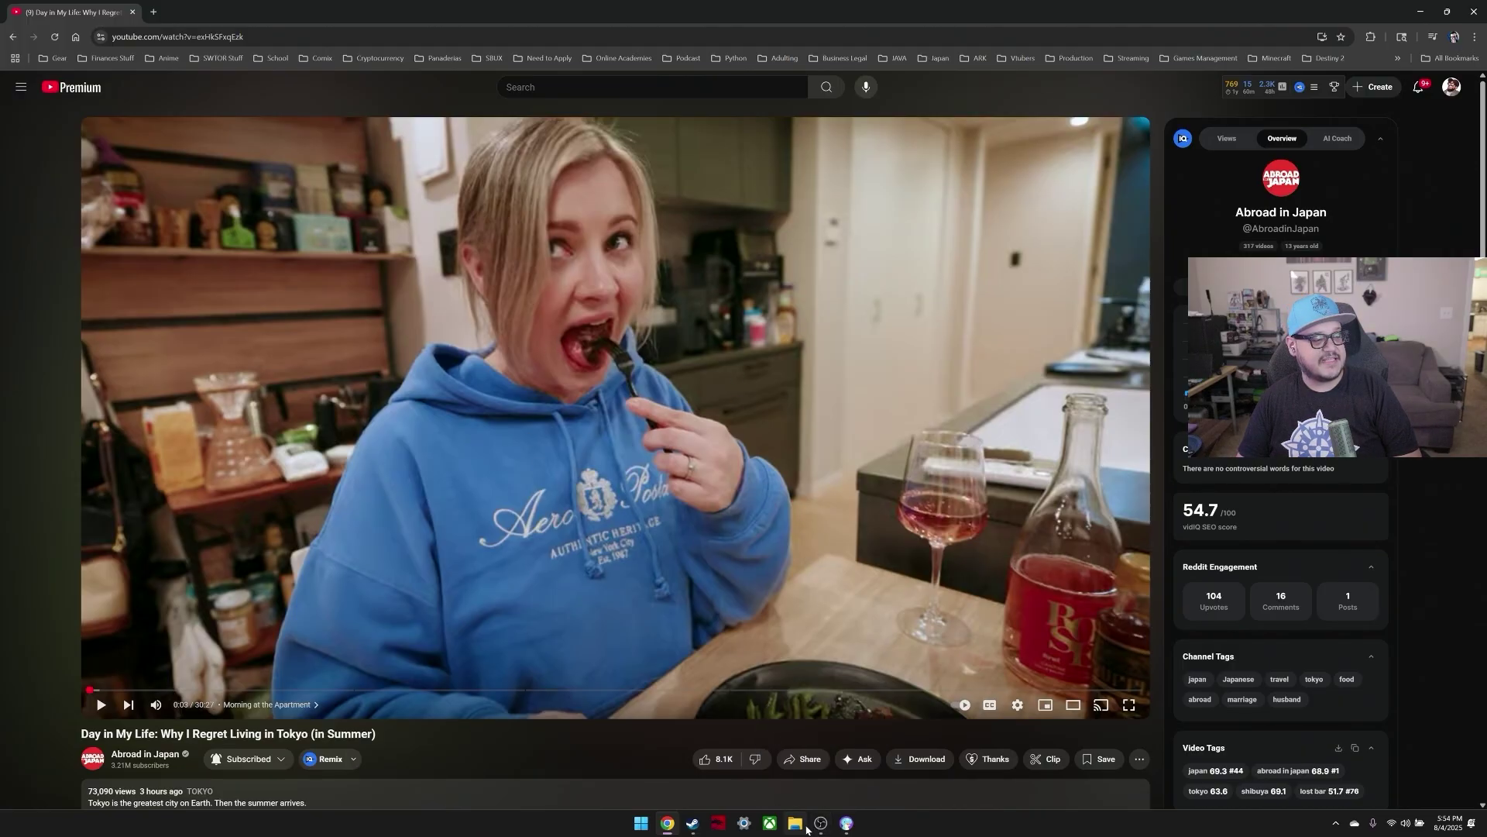
{"action": "left_click", "coordinate": [821, 825]}
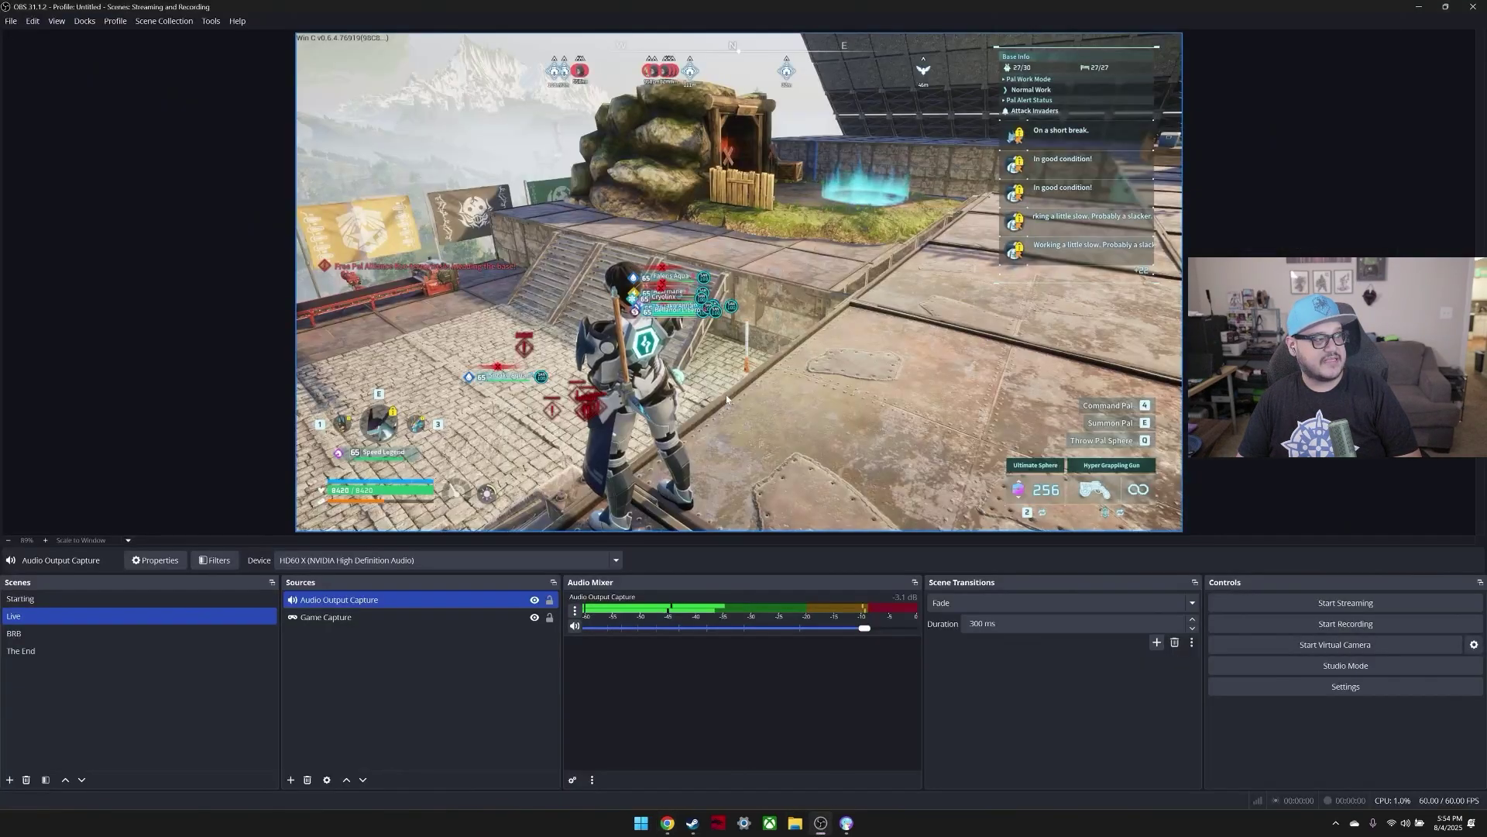
{"action": "left_click", "coordinate": [290, 780]}
{"action": "left_click", "coordinate": [341, 736]}
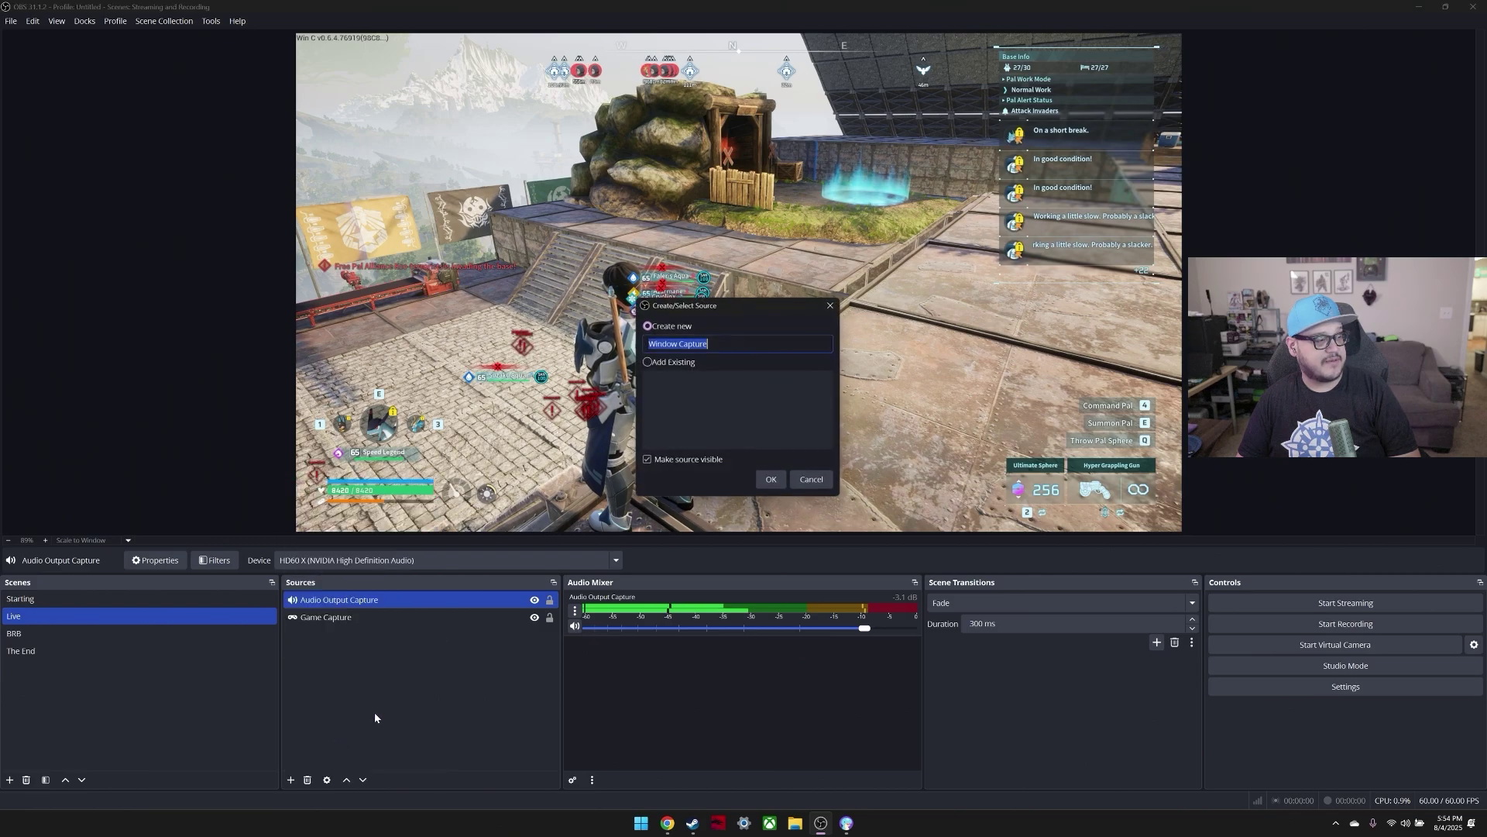
{"action": "left_click", "coordinate": [768, 478]}
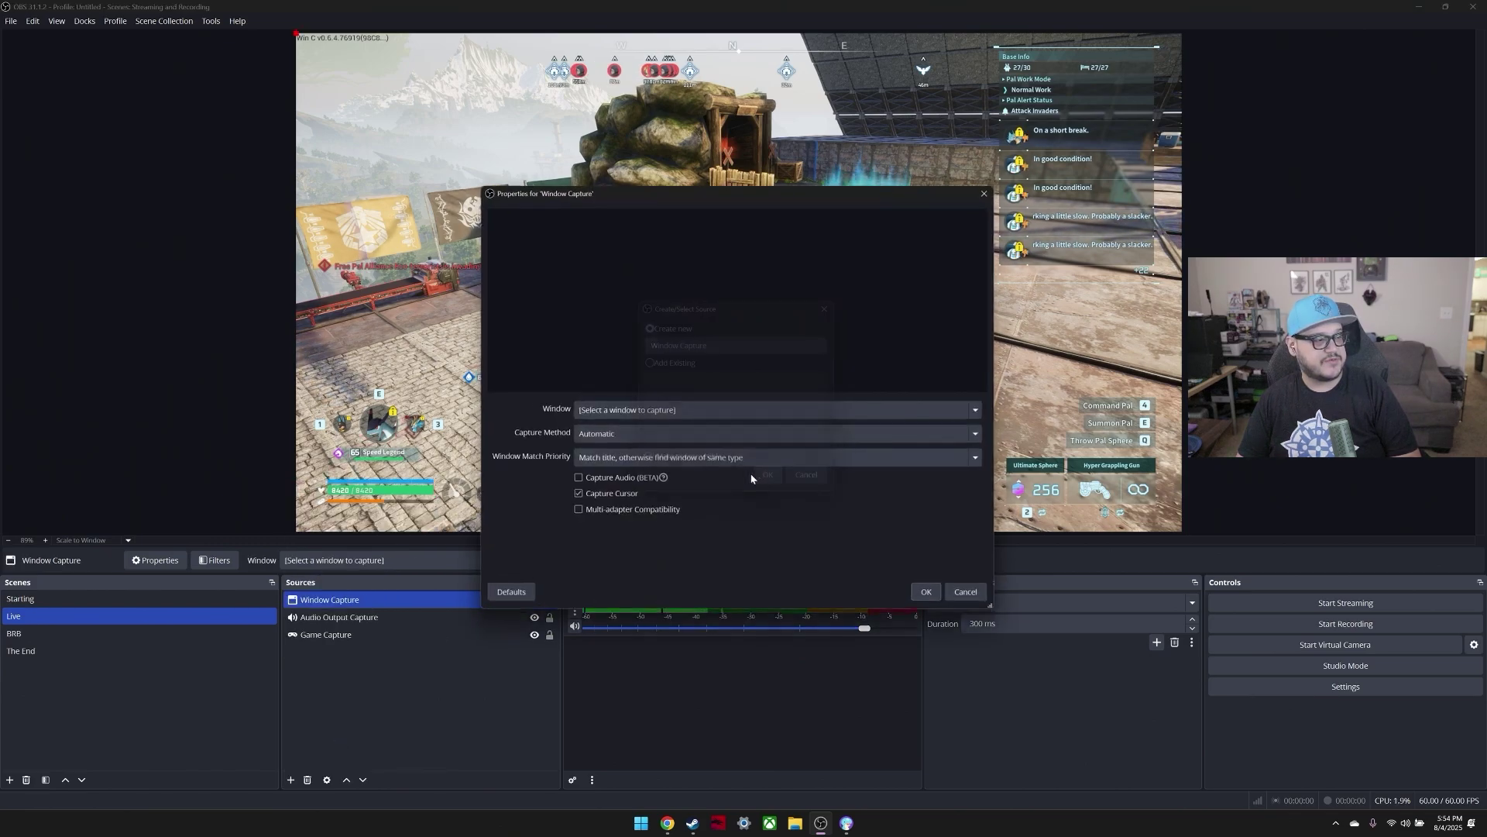
{"action": "left_click", "coordinate": [633, 414]}
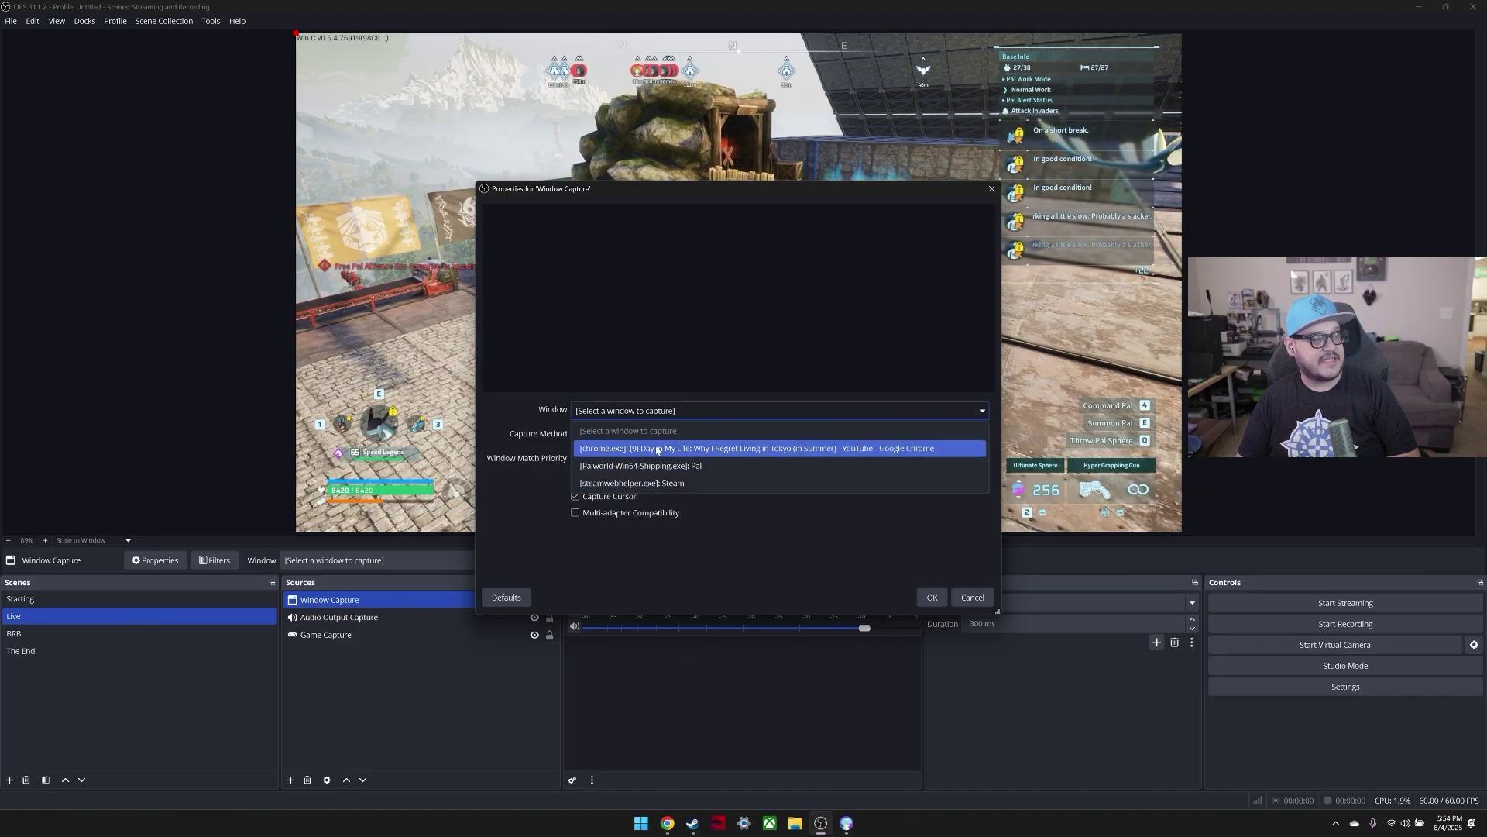
{"action": "left_click", "coordinate": [720, 449]}
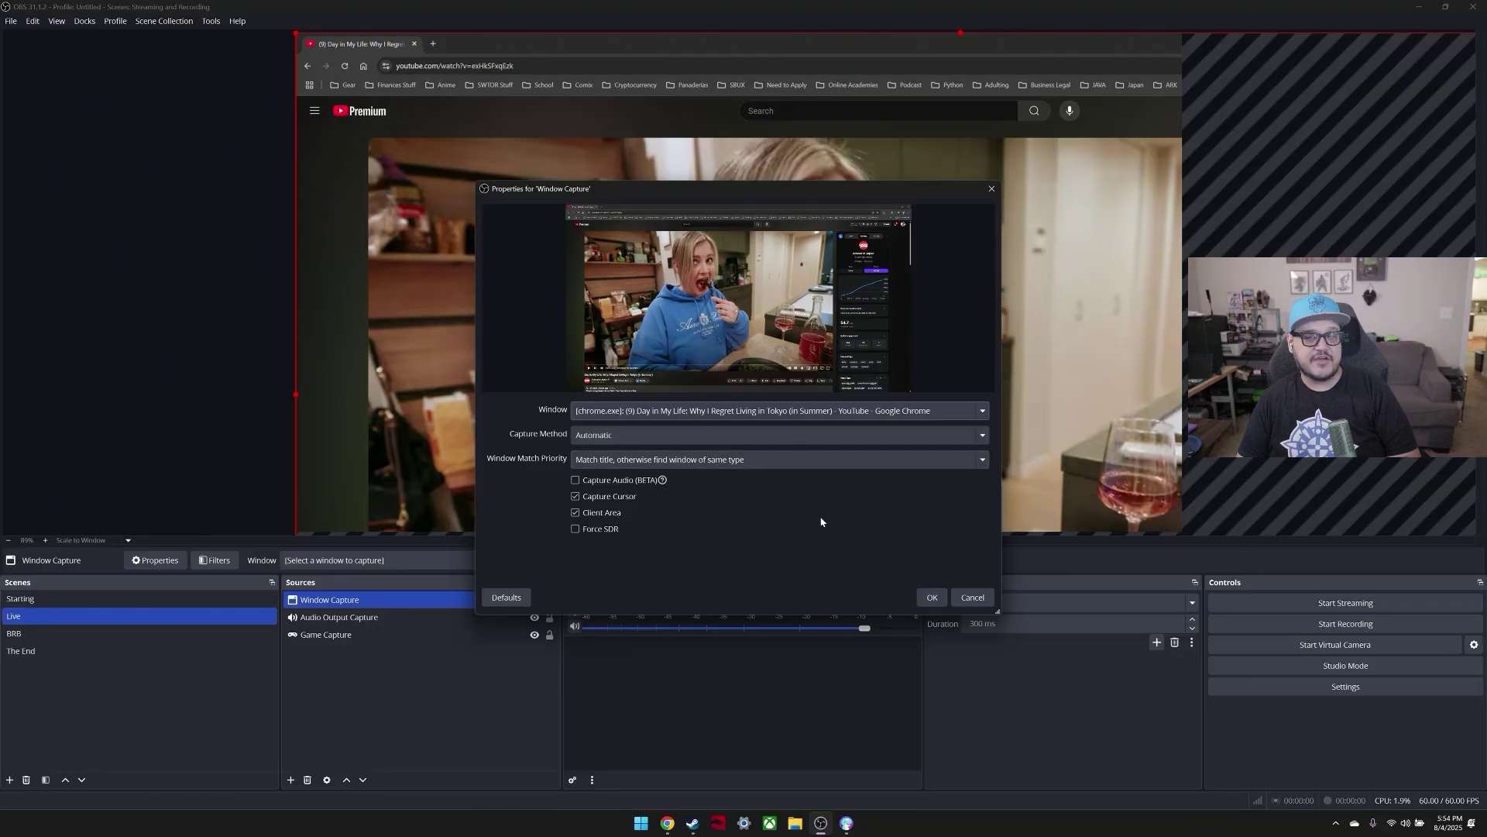
{"action": "left_click", "coordinate": [932, 599]}
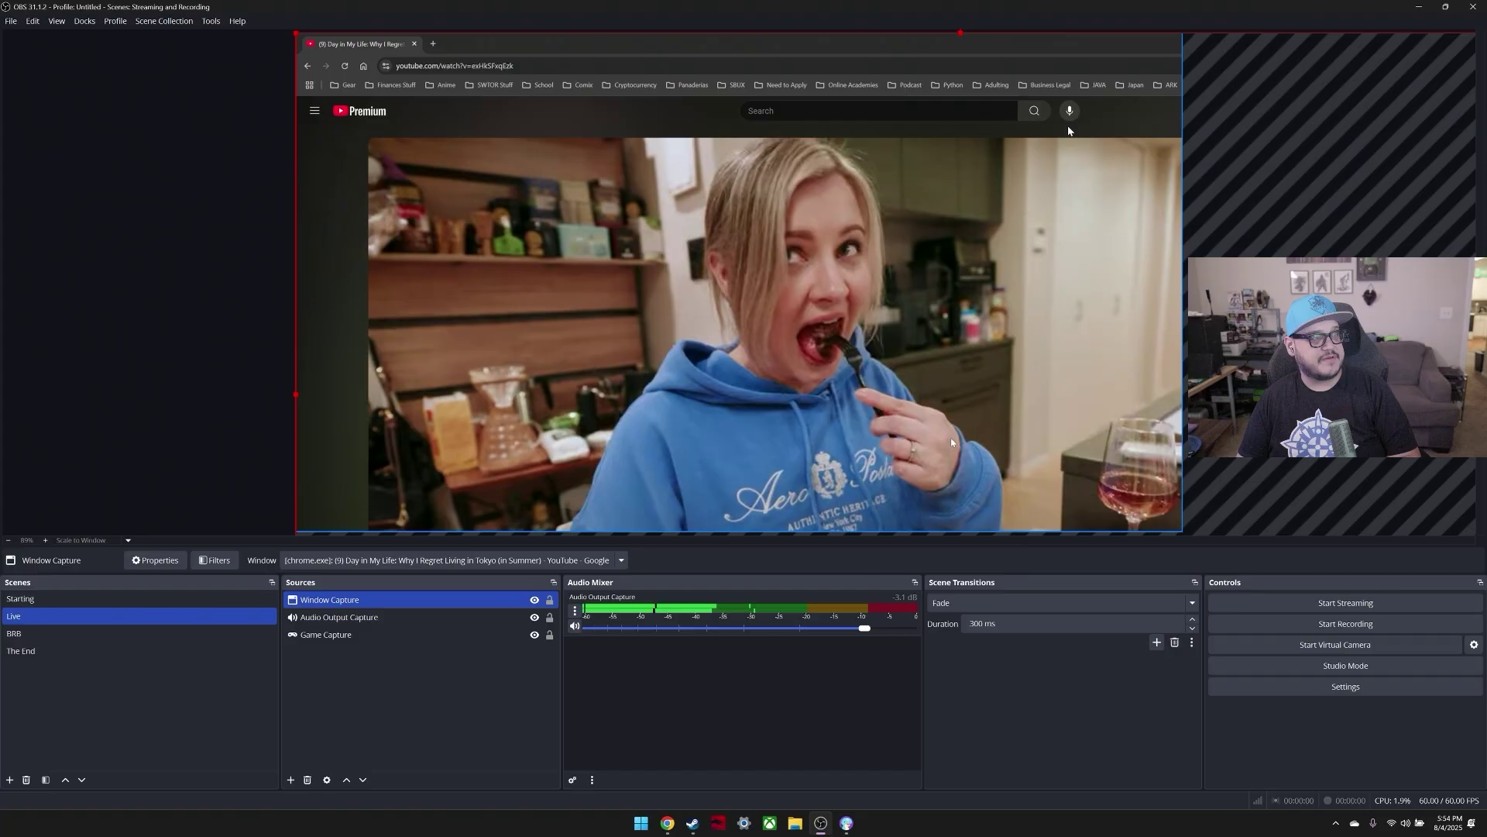
Step: Fit the Window Capture source to the screen
{"action": "right_click", "coordinate": [738, 261]}
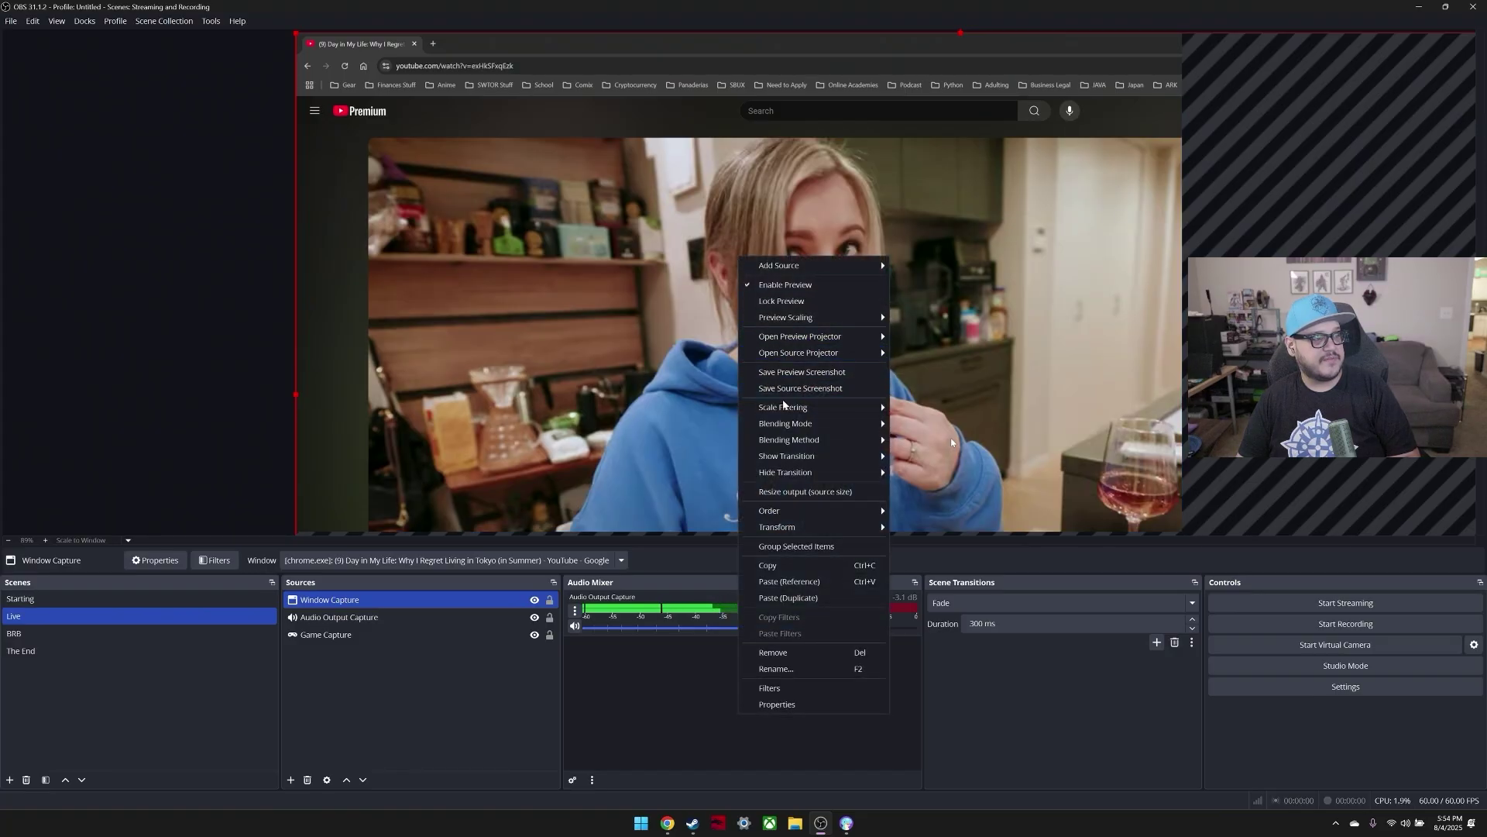
{"action": "mouse_move", "coordinate": [786, 531]}
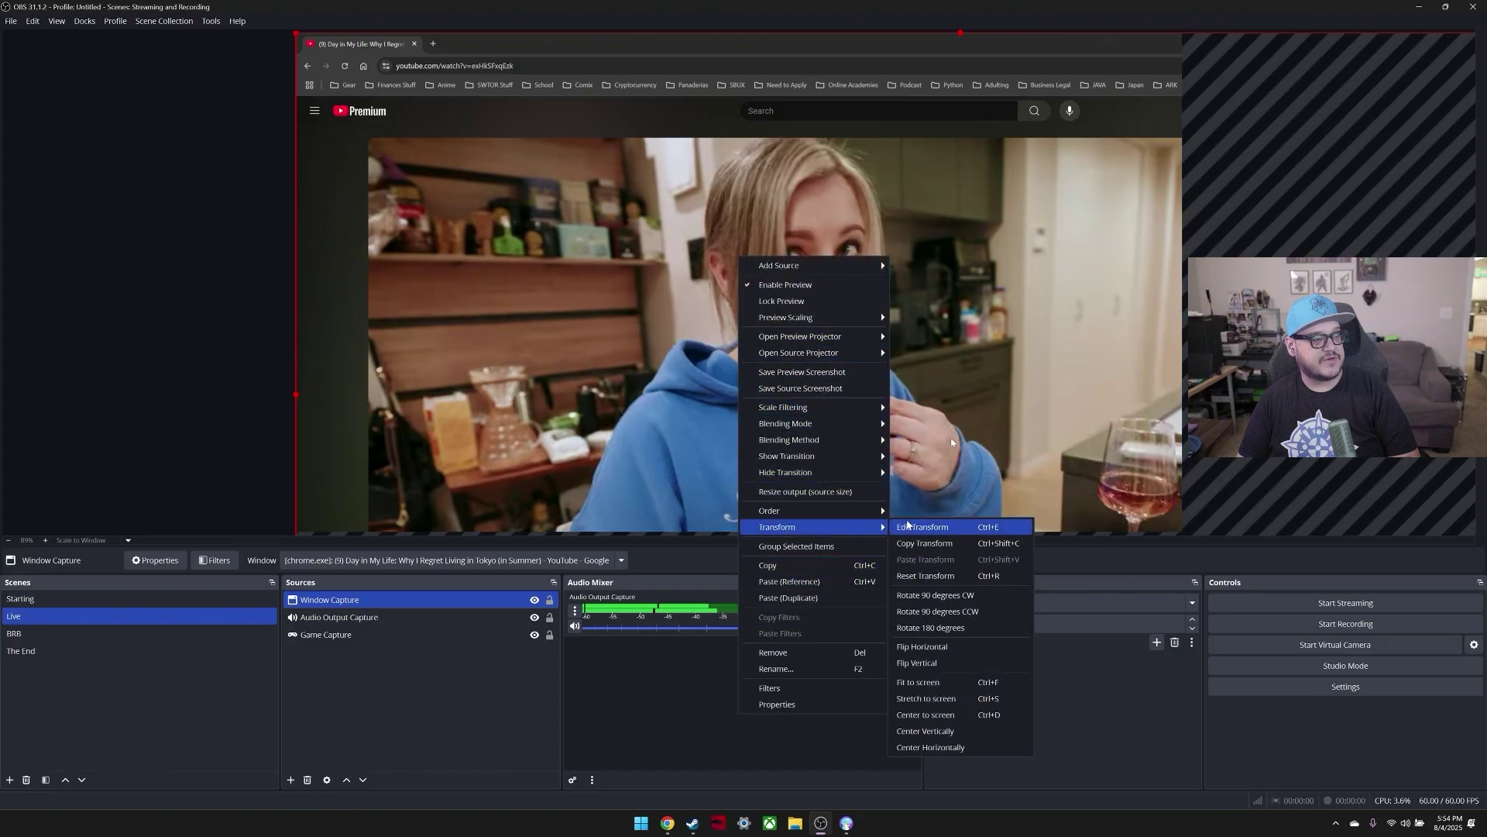
{"action": "left_click", "coordinate": [933, 682]}
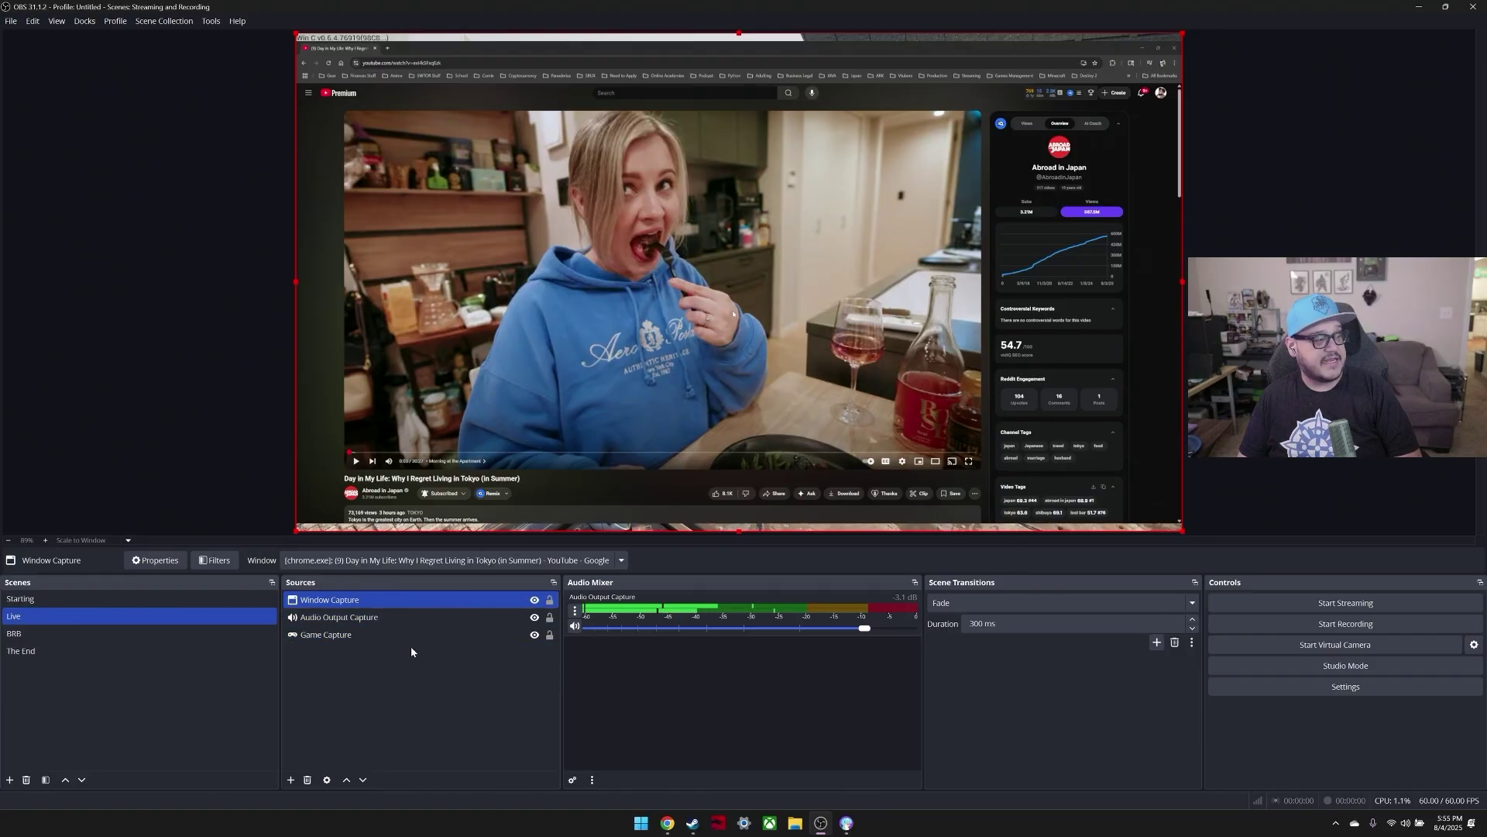
Step: Add a Video Capture Device source to the Live scene using the FHD Camera
{"action": "left_click", "coordinate": [291, 780]}
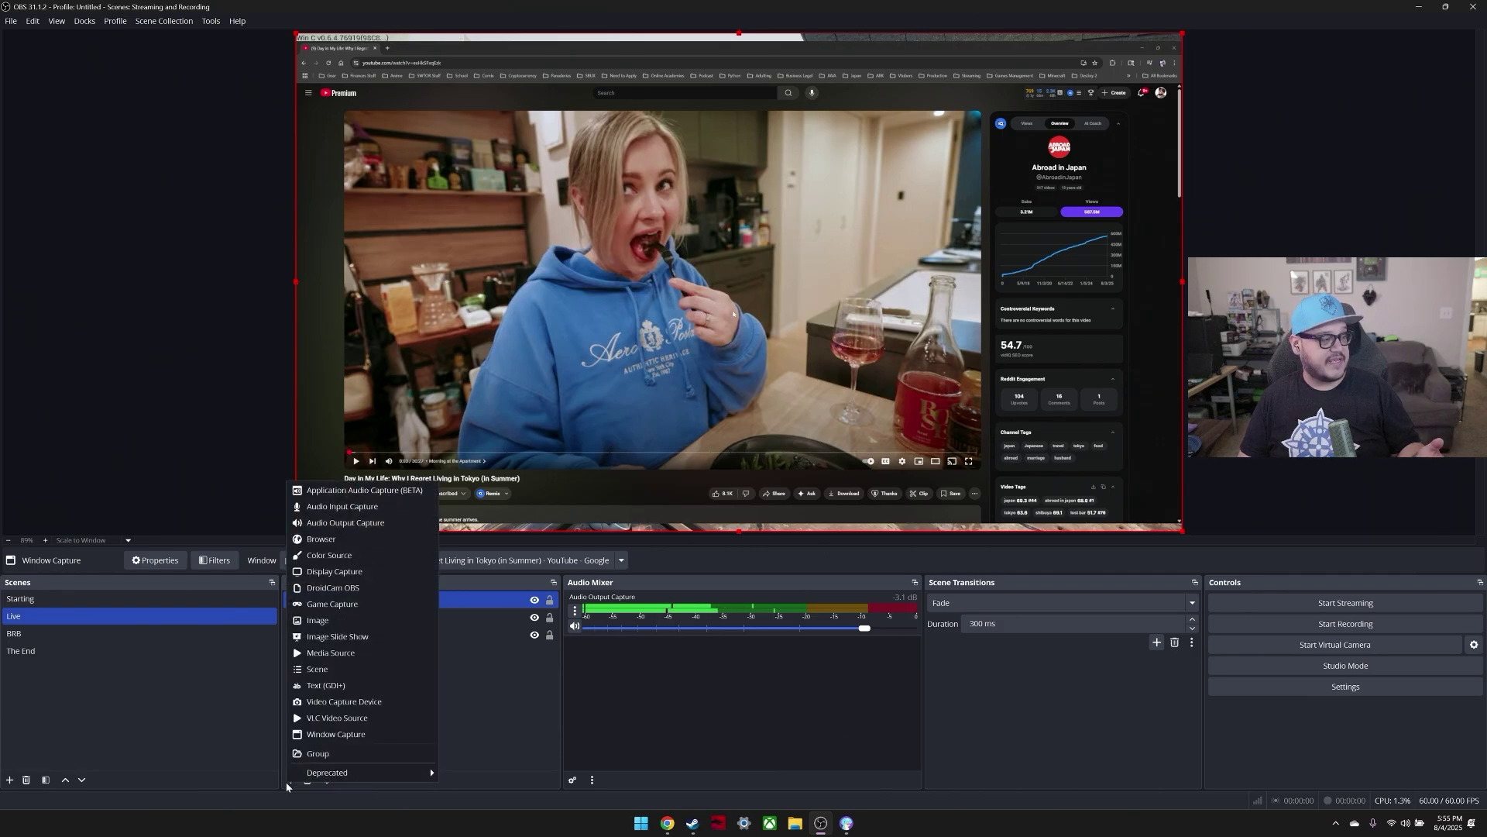
{"action": "left_click", "coordinate": [345, 702]}
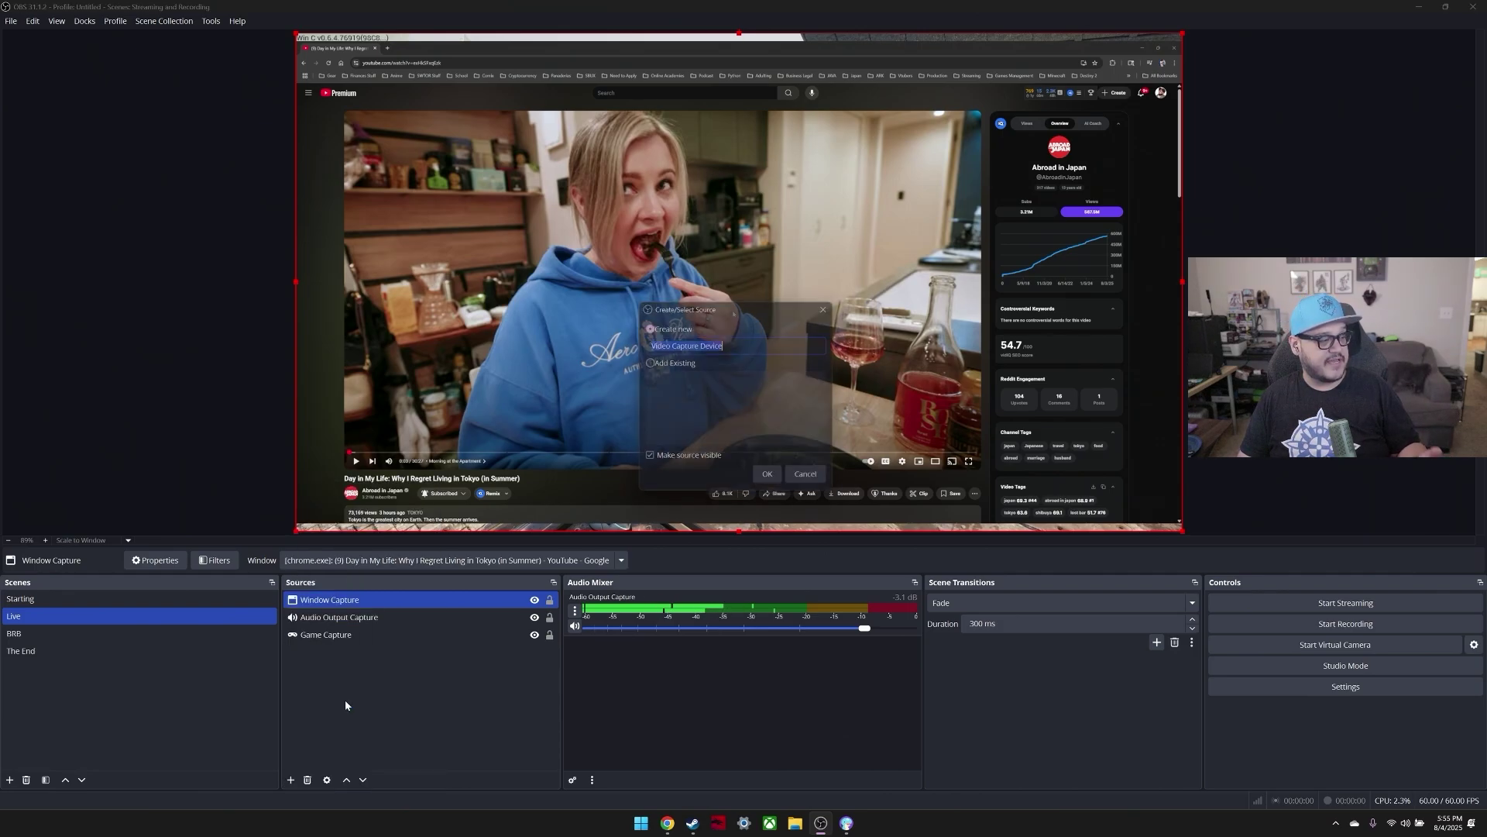
{"action": "left_click", "coordinate": [772, 483]}
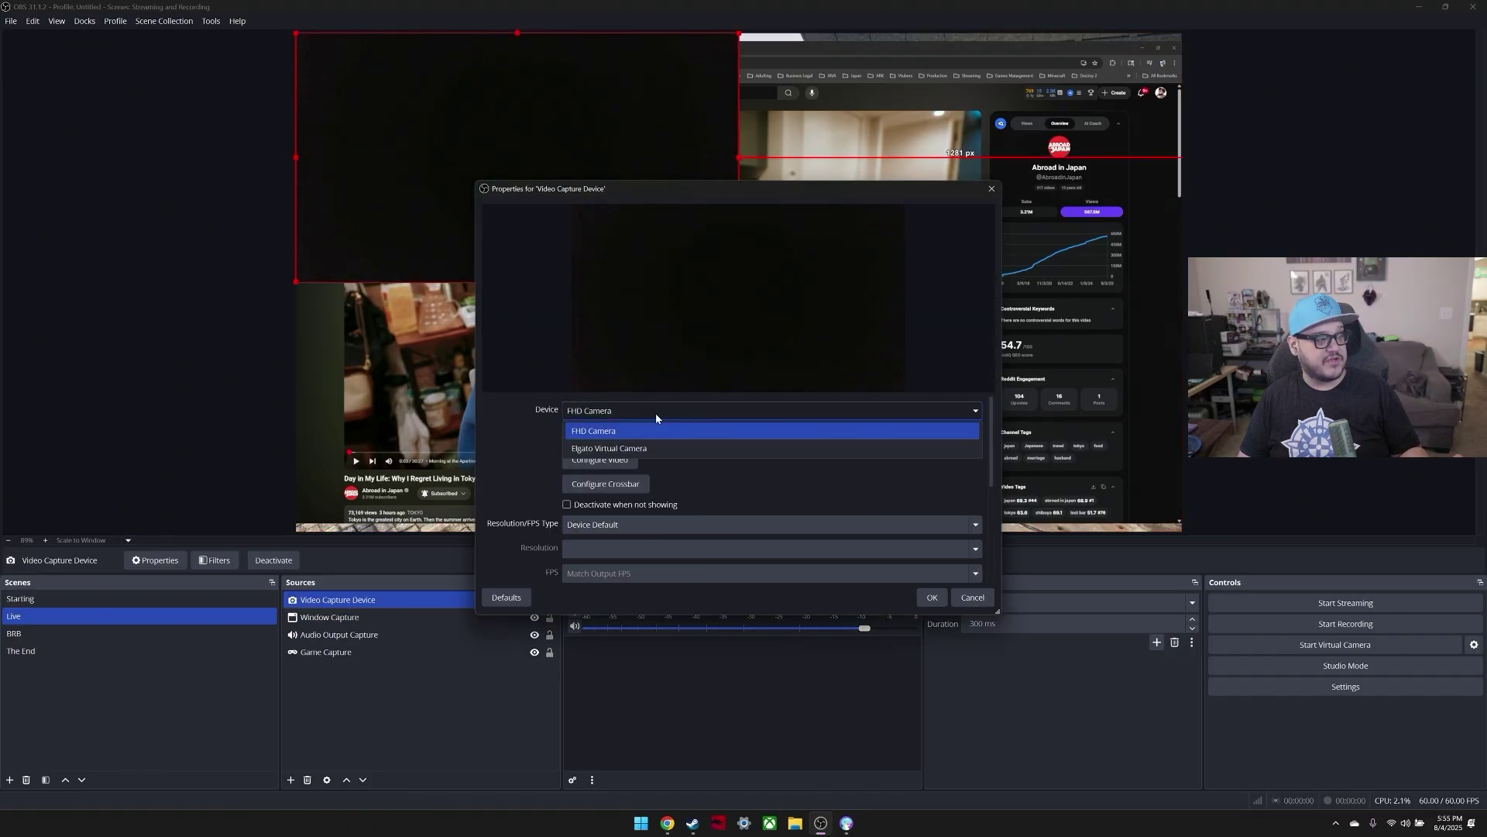
{"action": "left_click", "coordinate": [730, 477]}
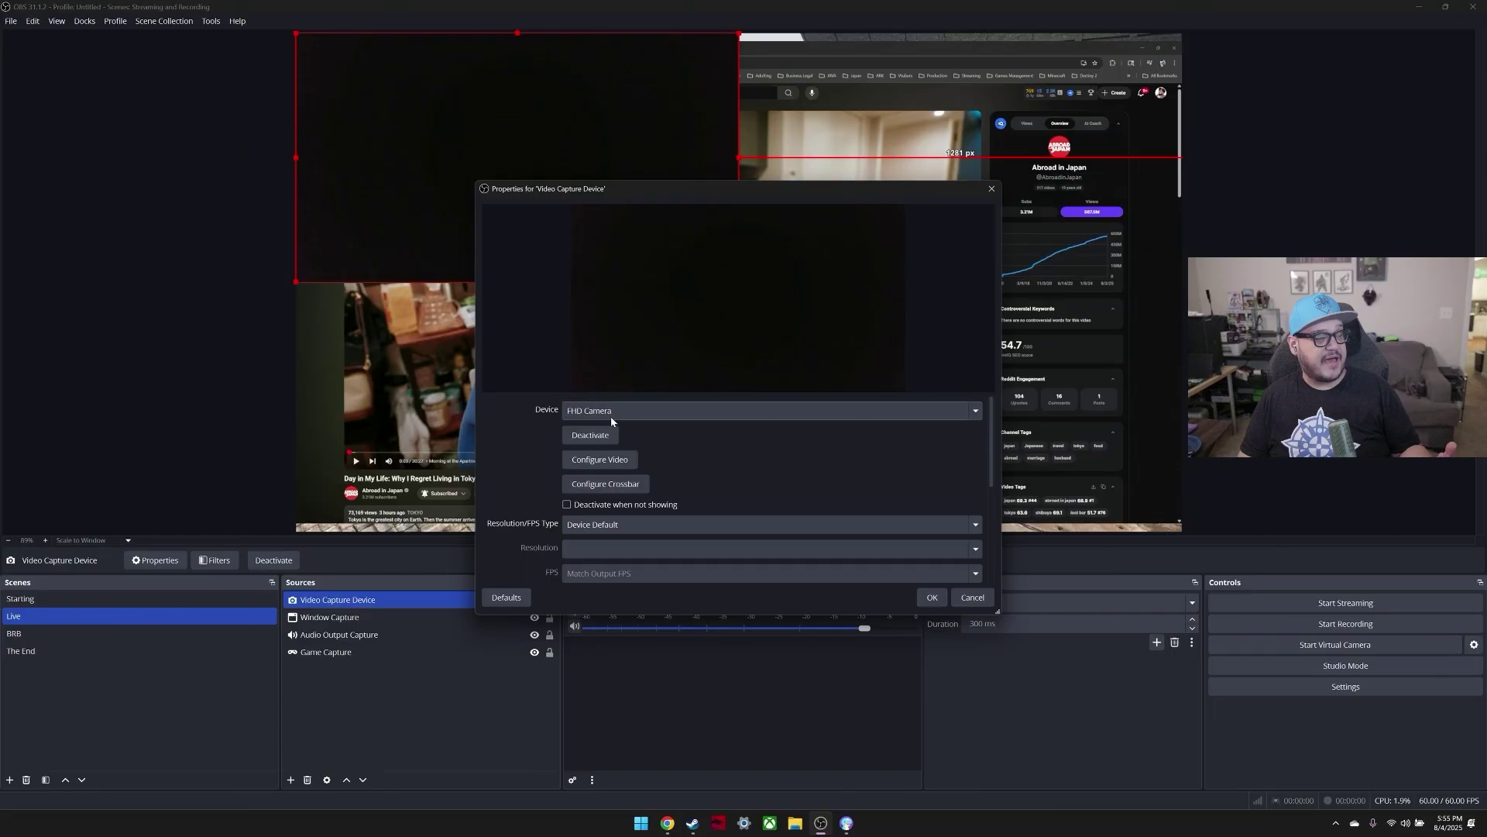
{"action": "left_click", "coordinate": [932, 596]}
Step: Shrink the camera source and place it about 18 px from the canvas's right edge and 633 px from its top
{"action": "left_click_drag", "start_coordinate": [687, 276], "coordinate": [974, 330]}
{"action": "left_click_drag", "start_coordinate": [732, 366], "coordinate": [1085, 228]}
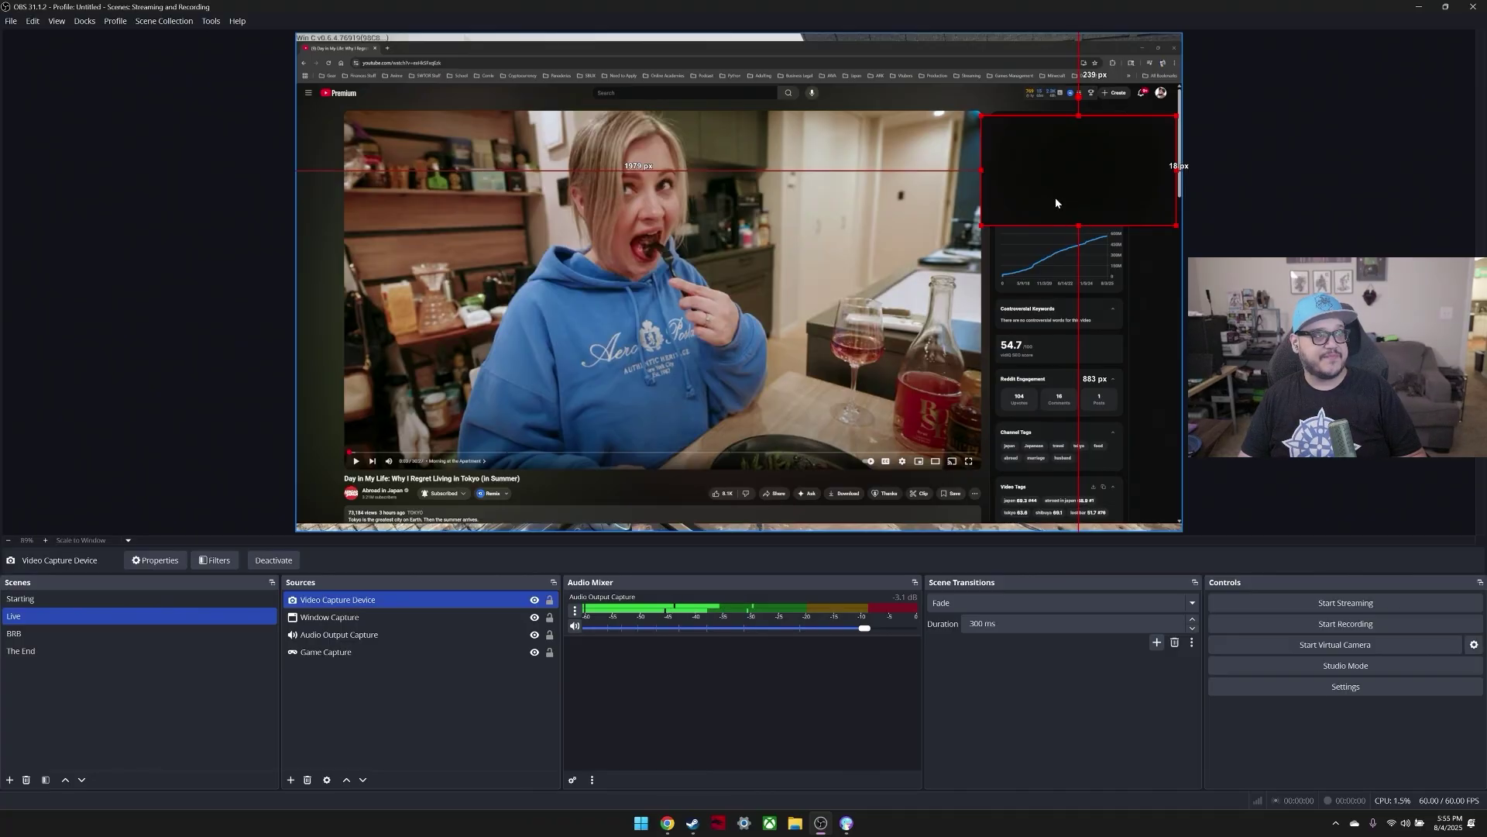
{"action": "left_click_drag", "start_coordinate": [1054, 184], "coordinate": [1234, 348]}
{"action": "left_click_drag", "start_coordinate": [1296, 358], "coordinate": [1056, 328]}
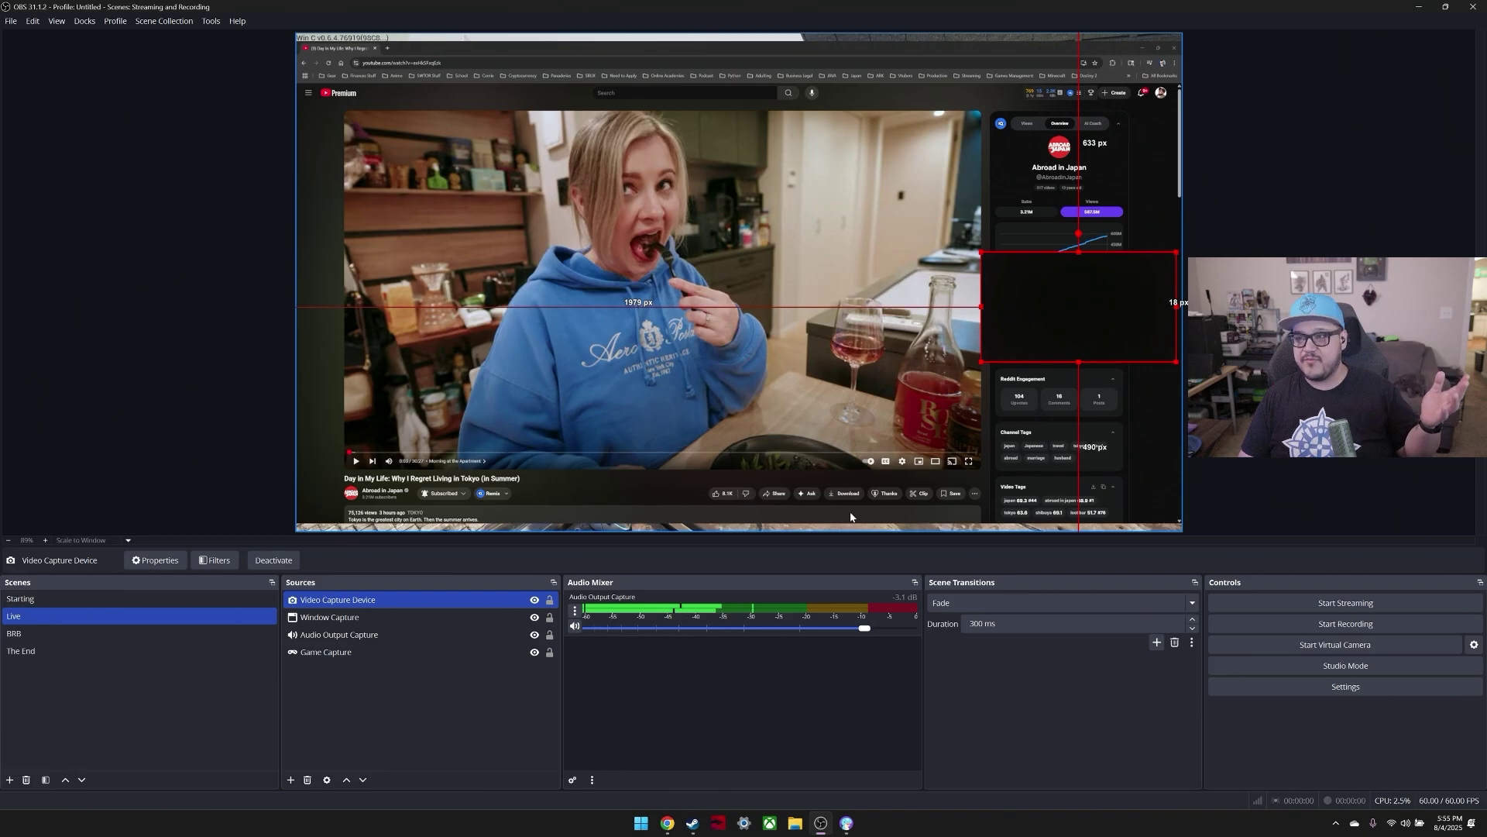
{"action": "left_click", "coordinate": [898, 550]}
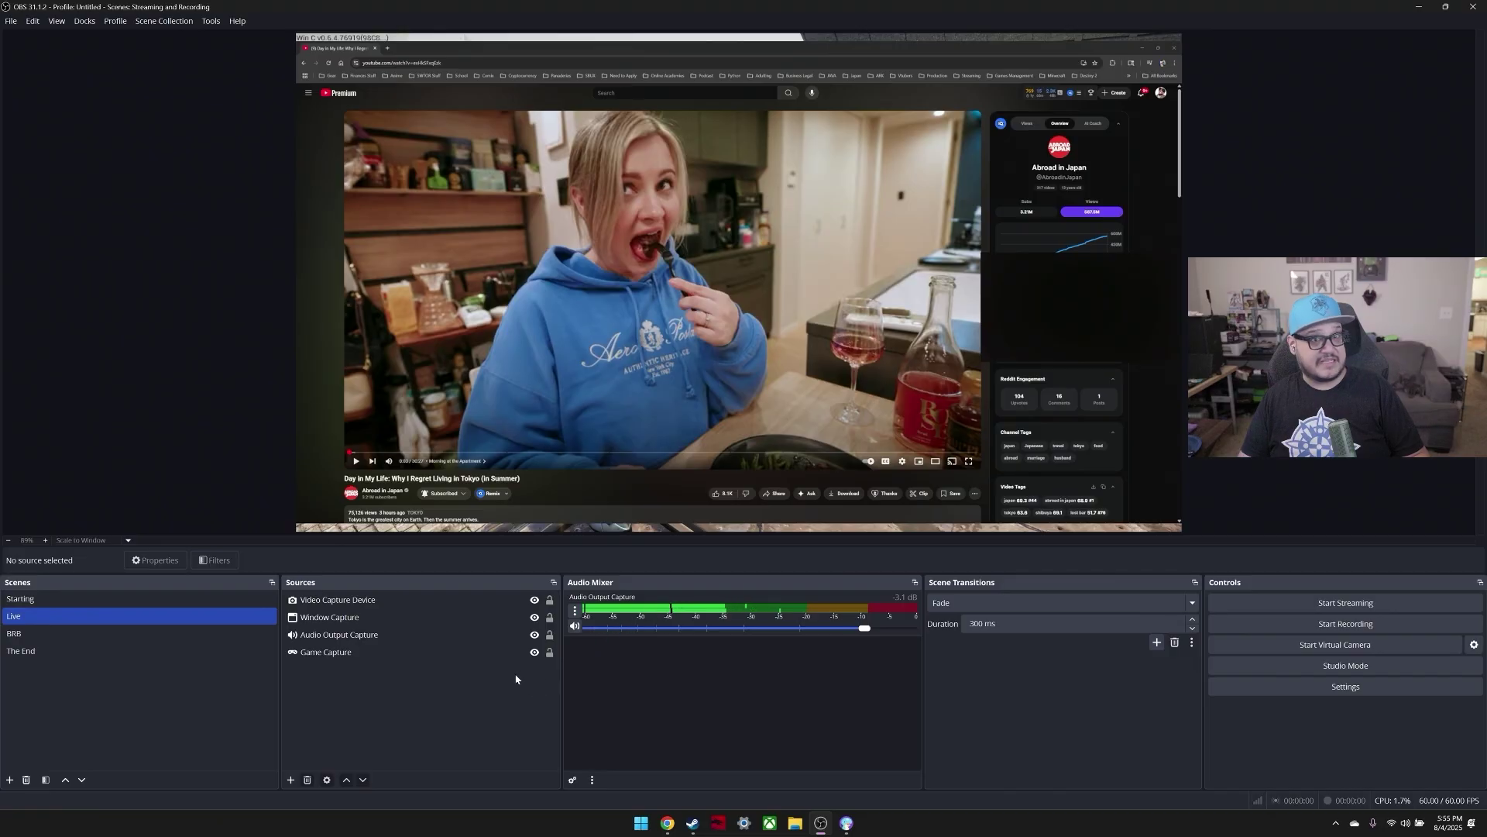
{"action": "left_click", "coordinate": [443, 657]}
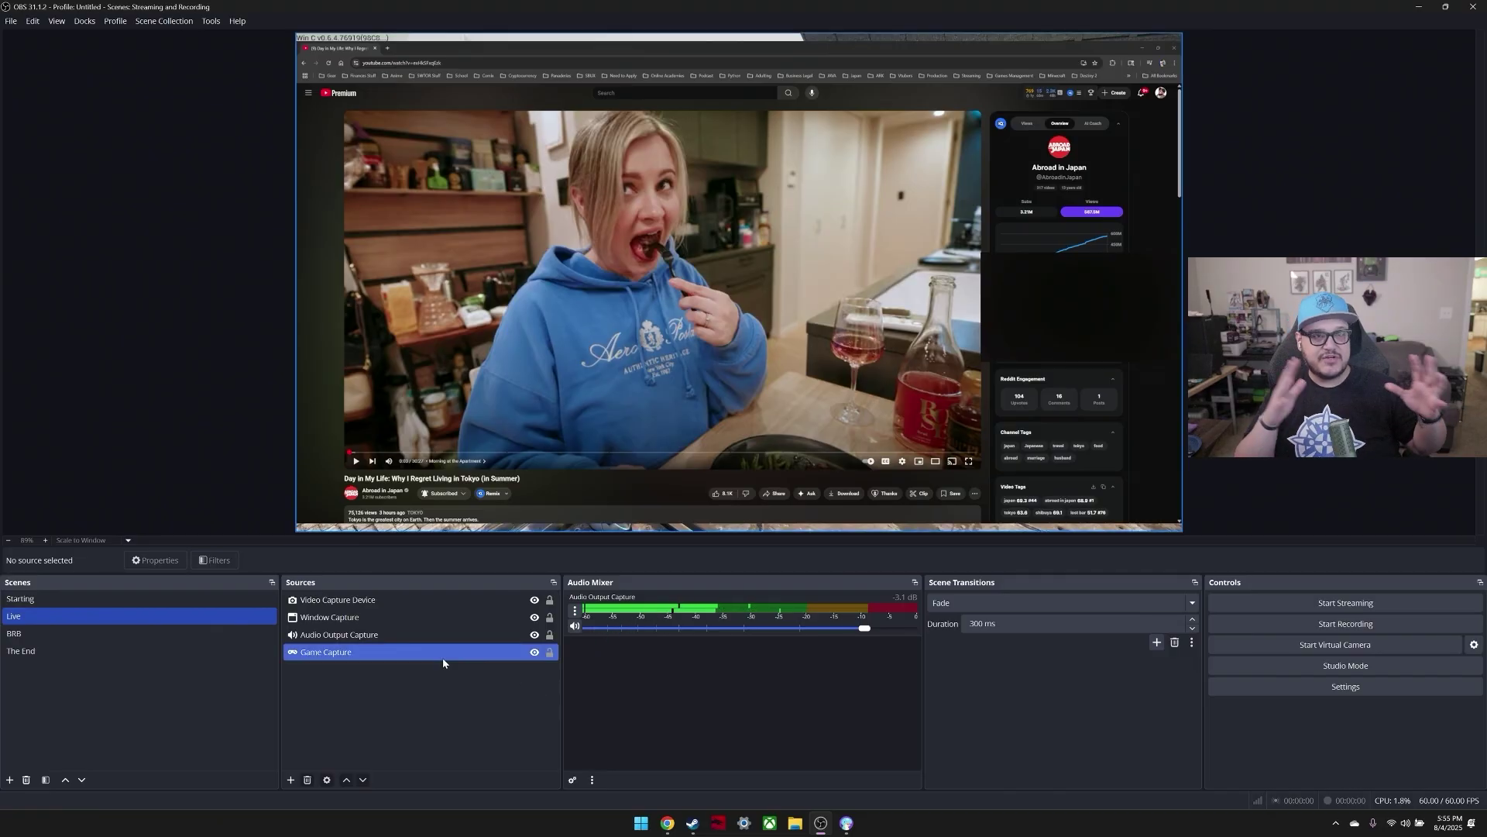
{"action": "left_click", "coordinate": [370, 601]}
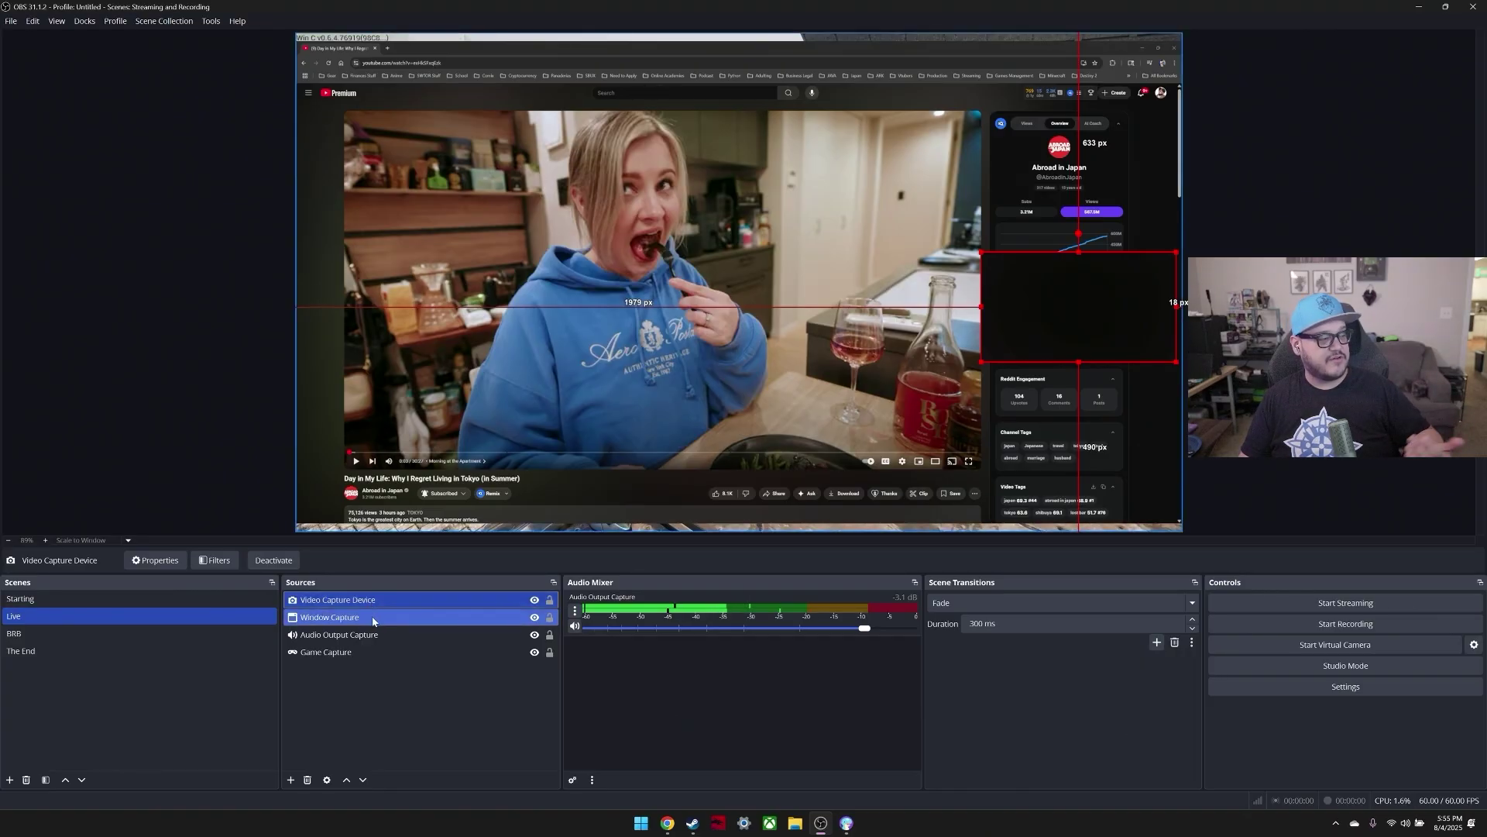
{"action": "left_click", "coordinate": [372, 641], "text": "ctrl"}
{"action": "left_click", "coordinate": [371, 642], "text": "ctrl"}
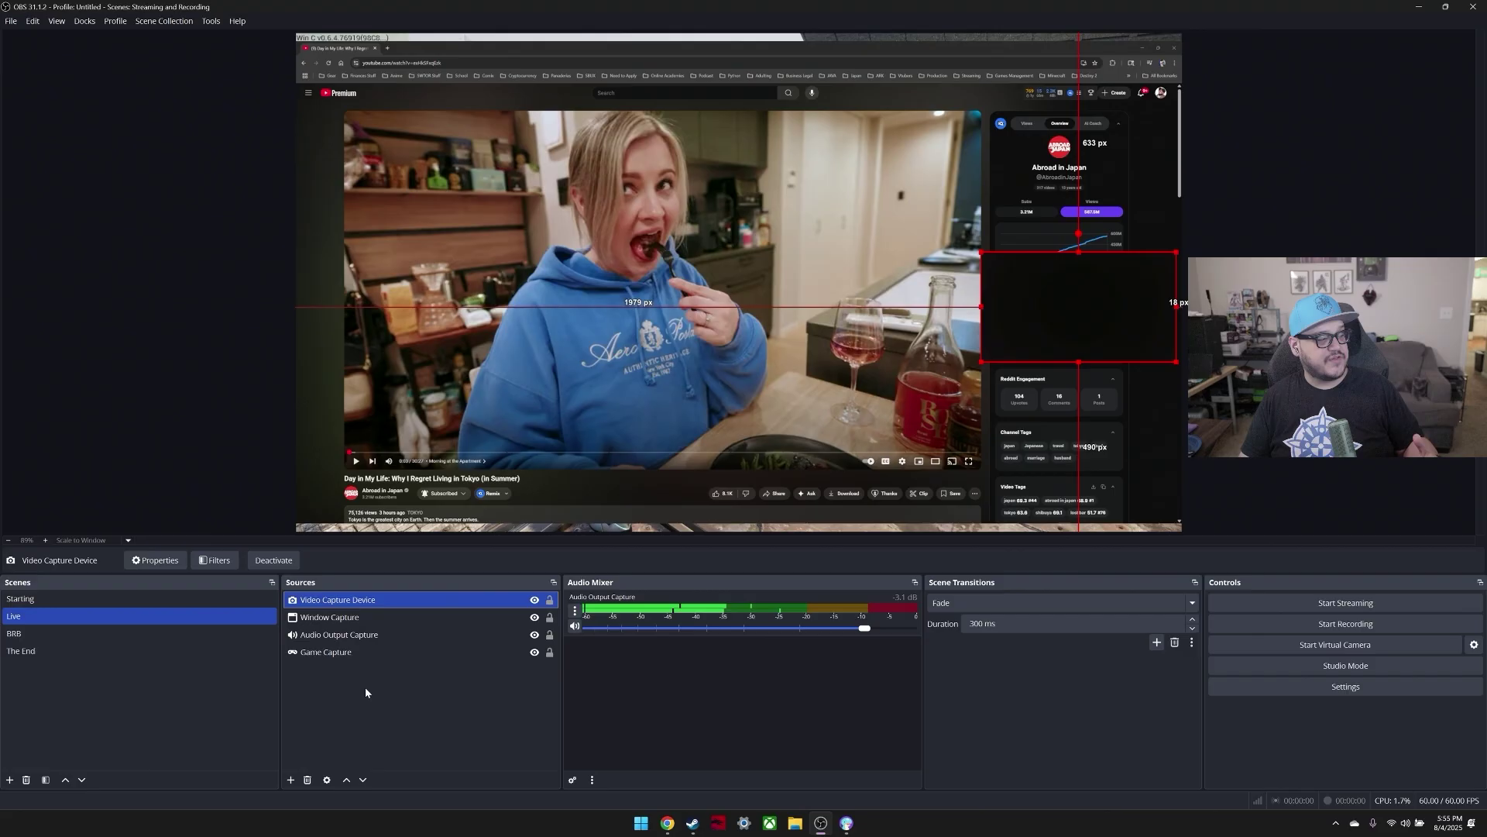
{"action": "left_click", "coordinate": [369, 653], "text": "ctrl"}
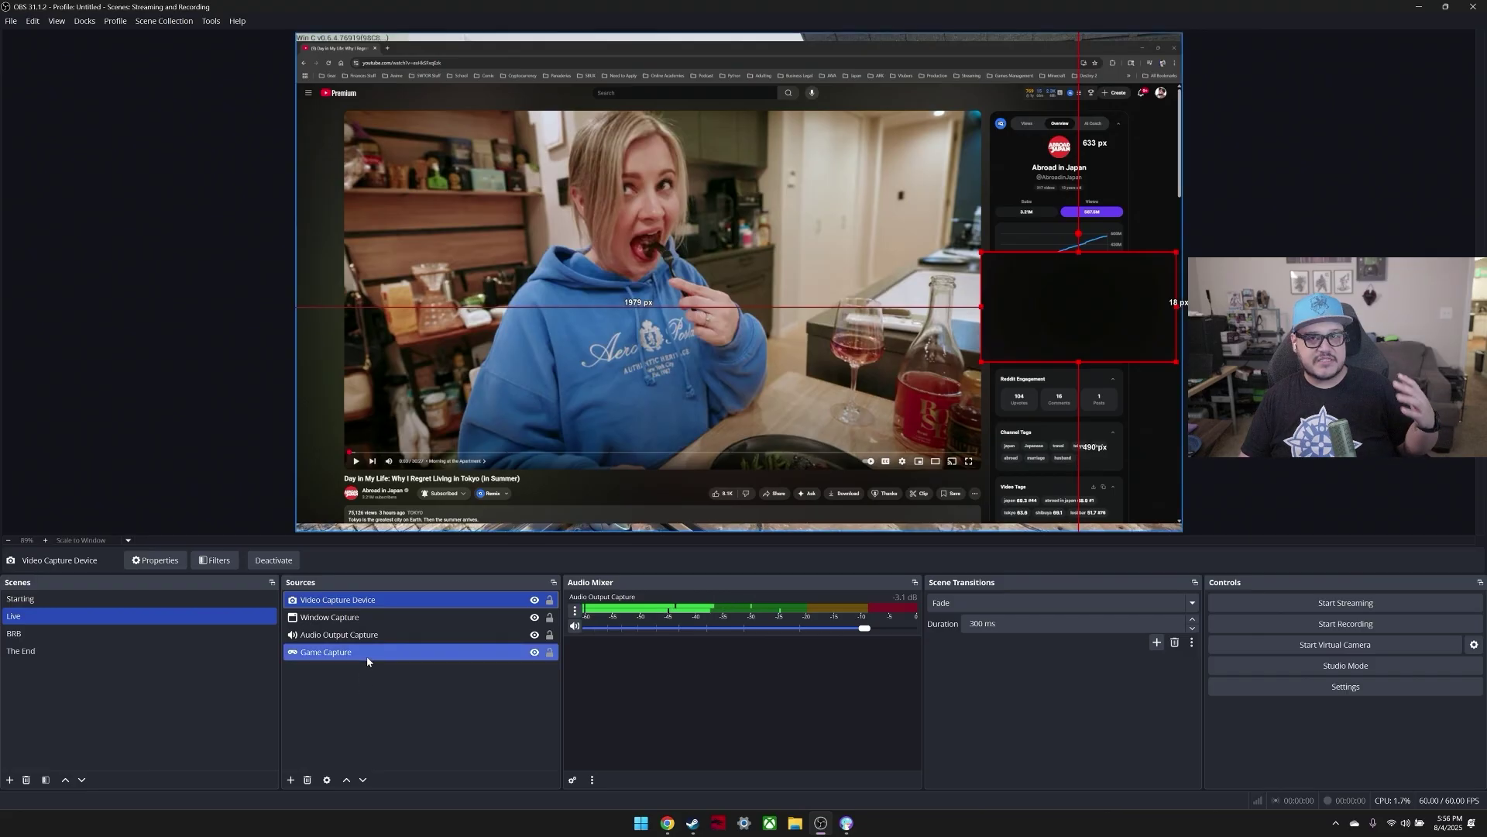
{"action": "left_click", "coordinate": [368, 656], "text": "ctrl"}
{"action": "left_click", "coordinate": [367, 654], "text": "ctrl"}
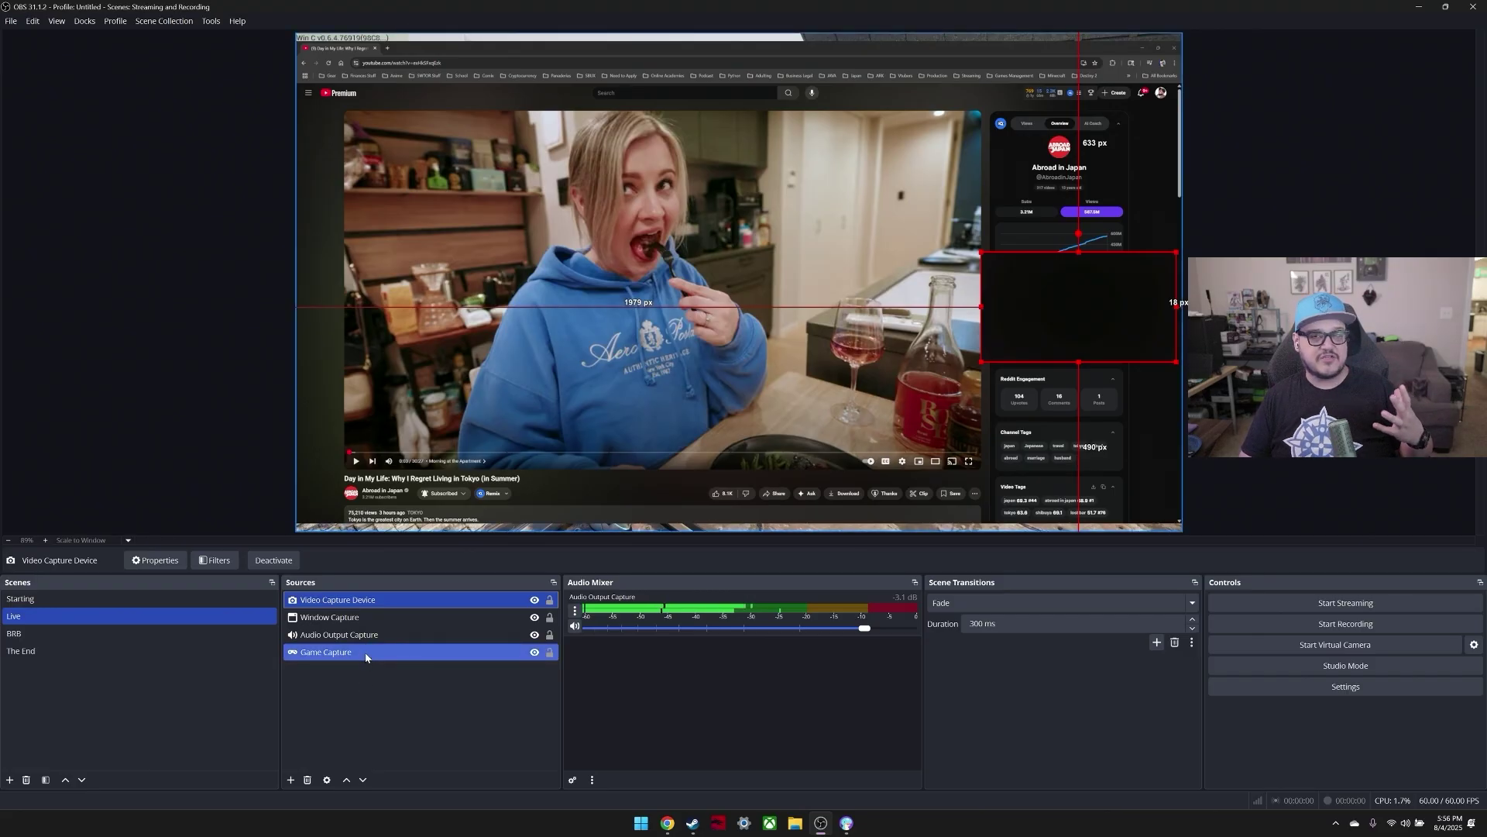
{"action": "left_click", "coordinate": [368, 656], "text": "ctrl"}
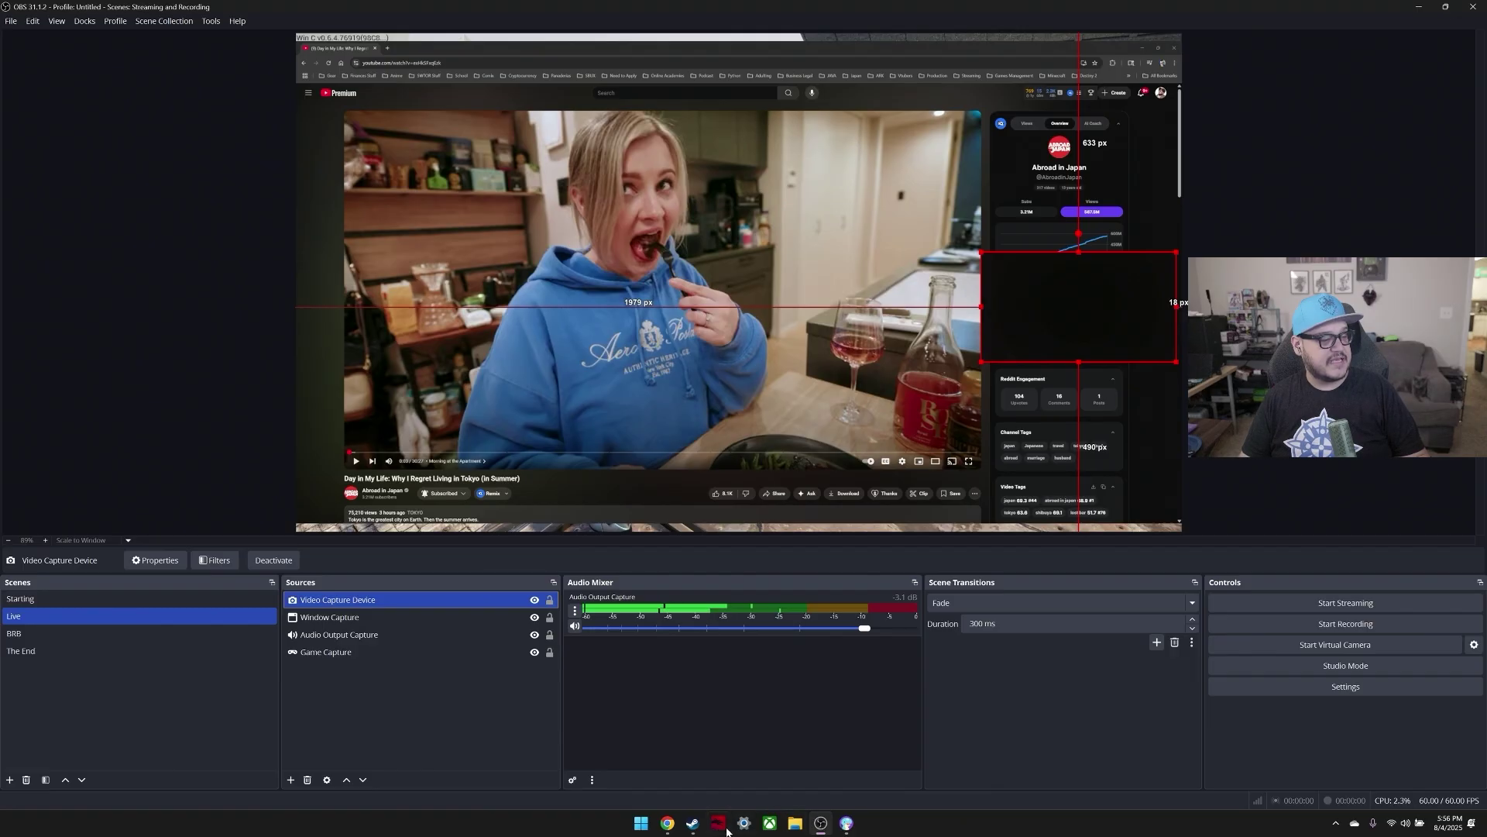
Step: Play the YouTube video in Chrome, check its captured picture and audio level in OBS, and pause it again
{"action": "left_click", "coordinate": [666, 826]}
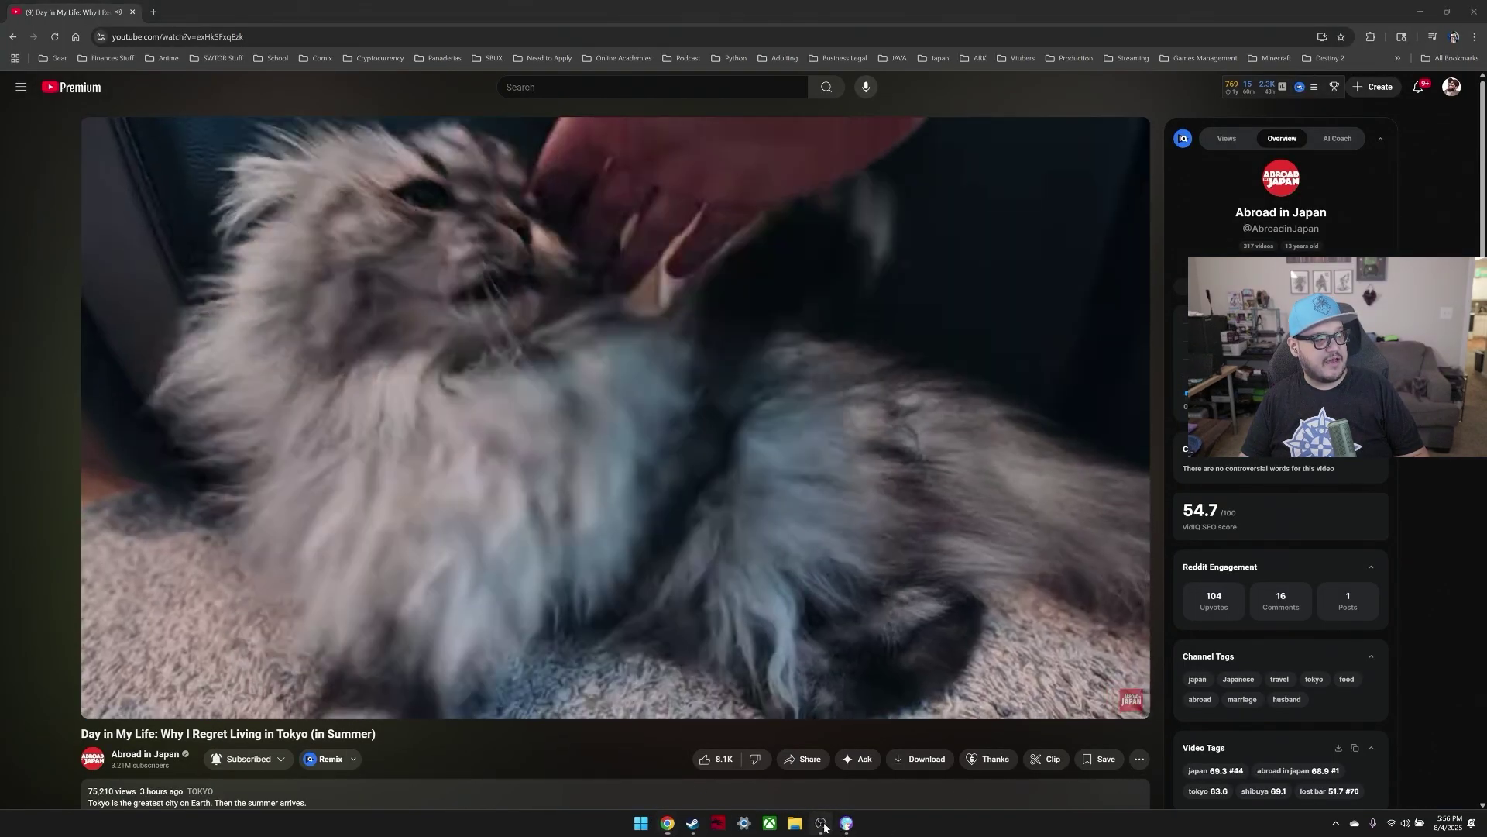
{"action": "left_click", "coordinate": [823, 825]}
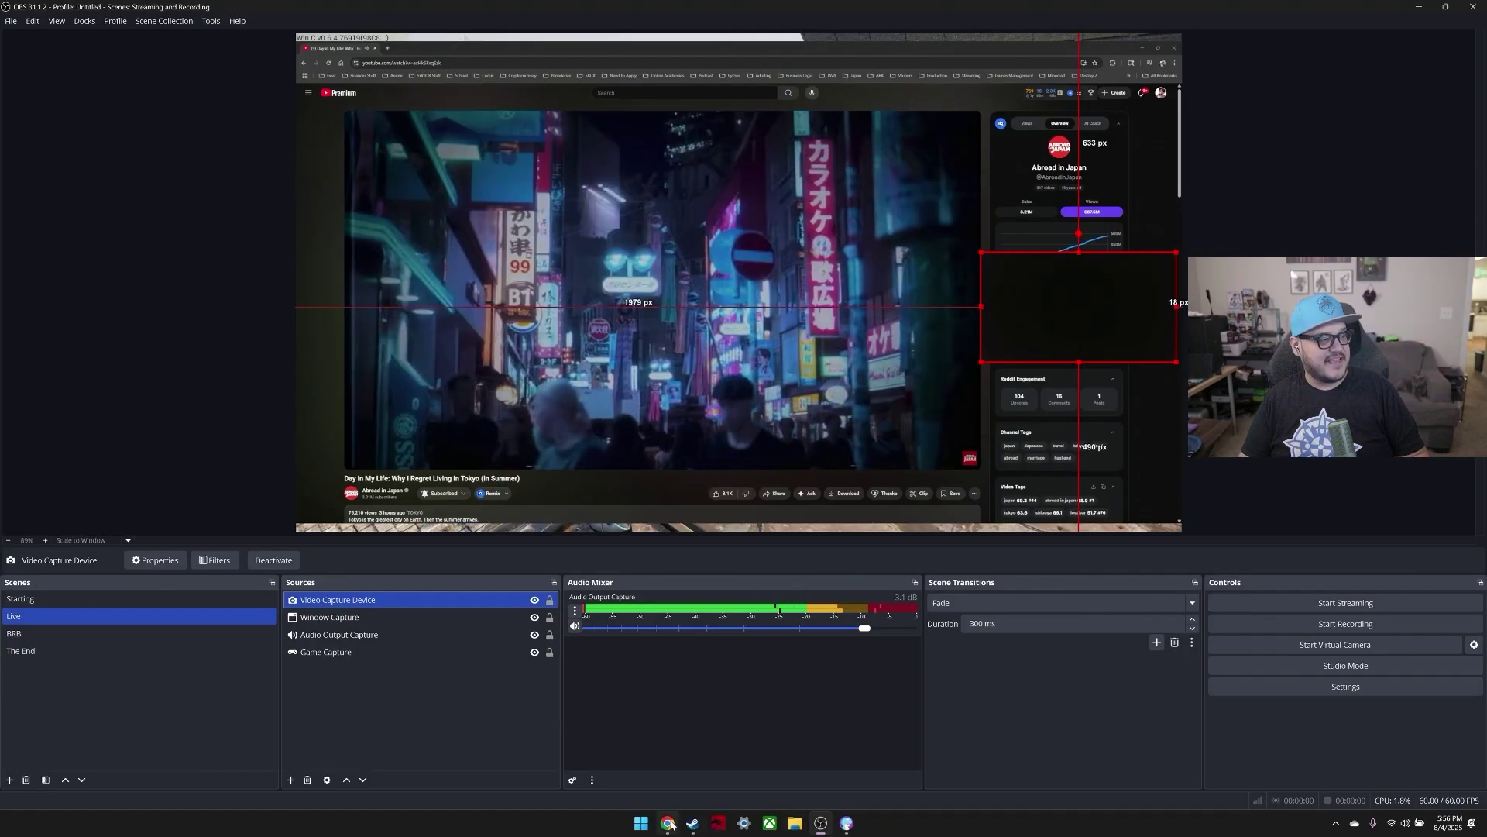
{"action": "mouse_move", "coordinate": [660, 825]}
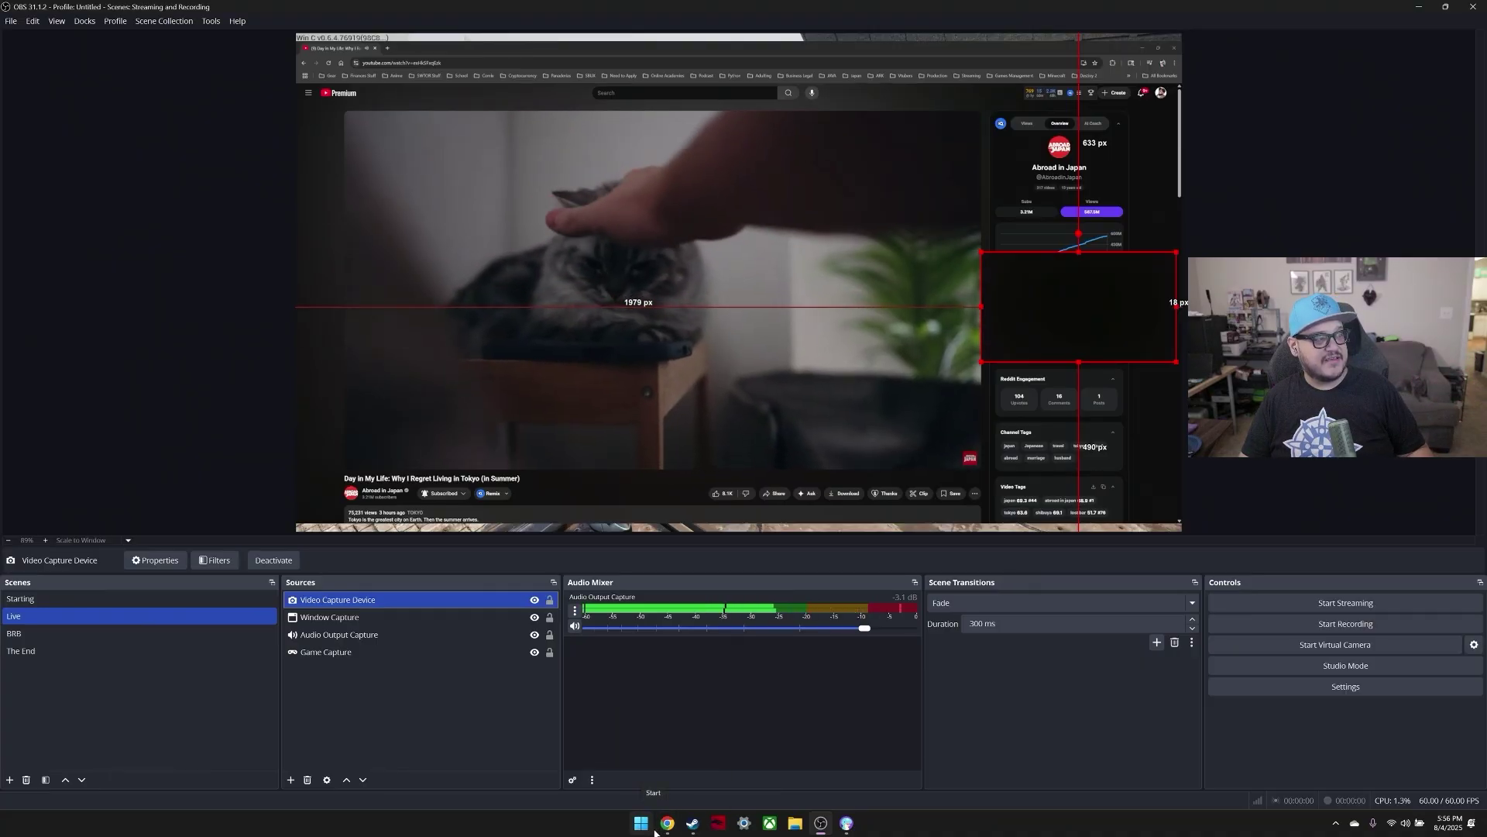
{"action": "left_click", "coordinate": [667, 823]}
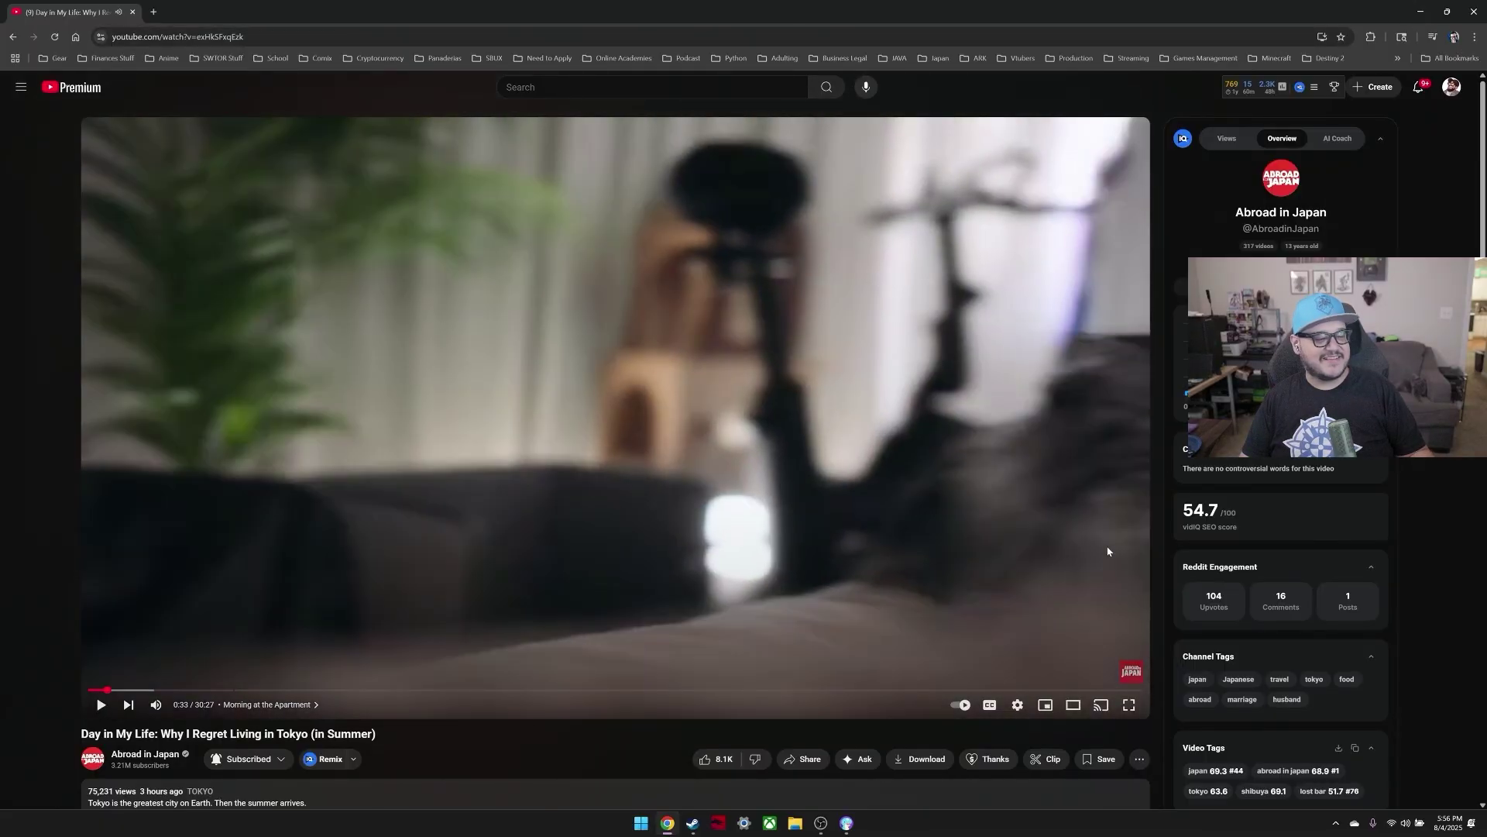
{"action": "left_click", "coordinate": [821, 823]}
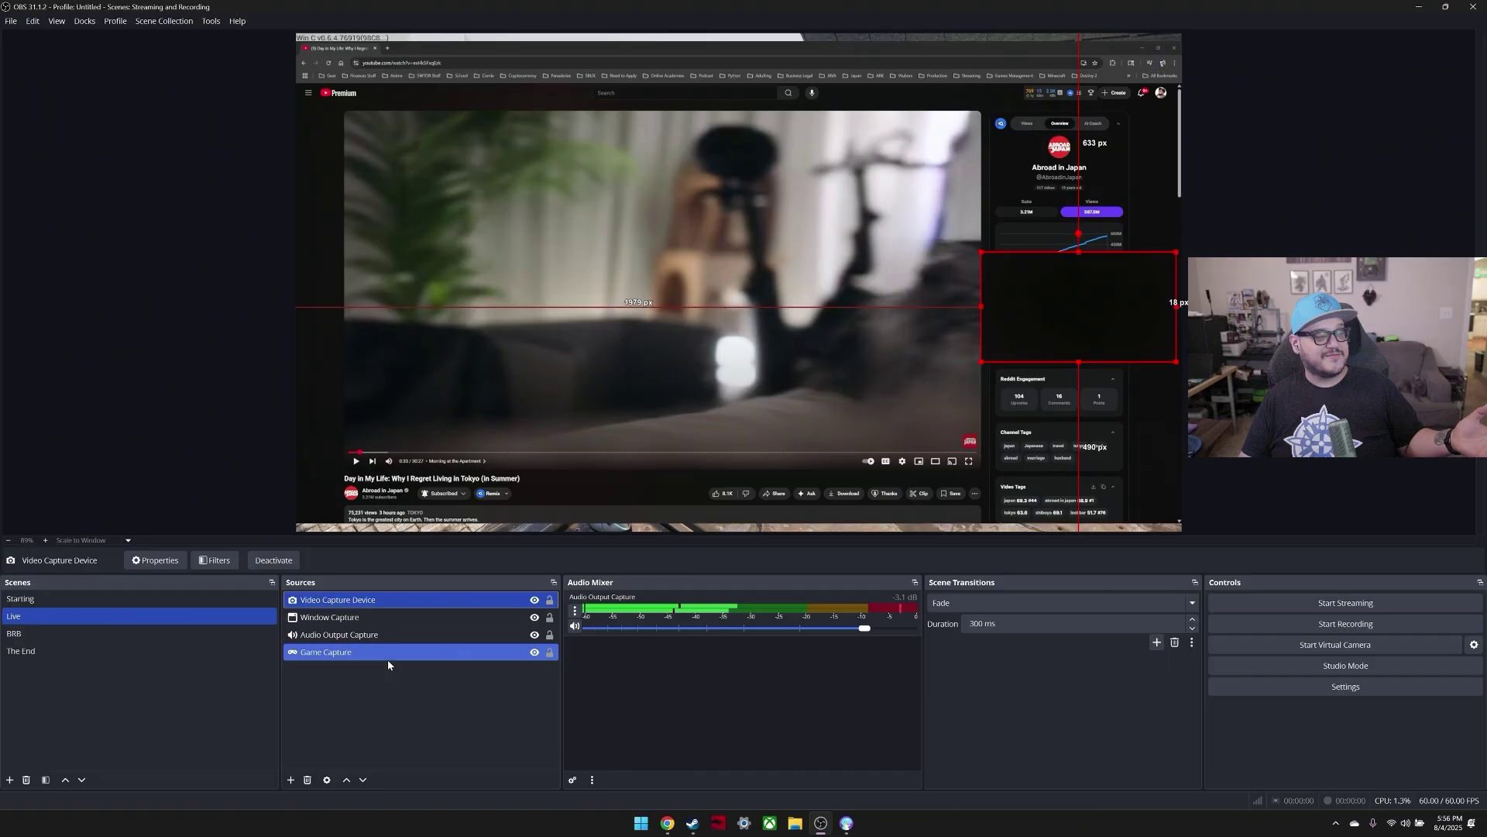
Step: Add an Image source with METalk.PNG to the BRB scene and enlarge it near the canvas center, about 115 px from the top
{"action": "left_click", "coordinate": [158, 633]}
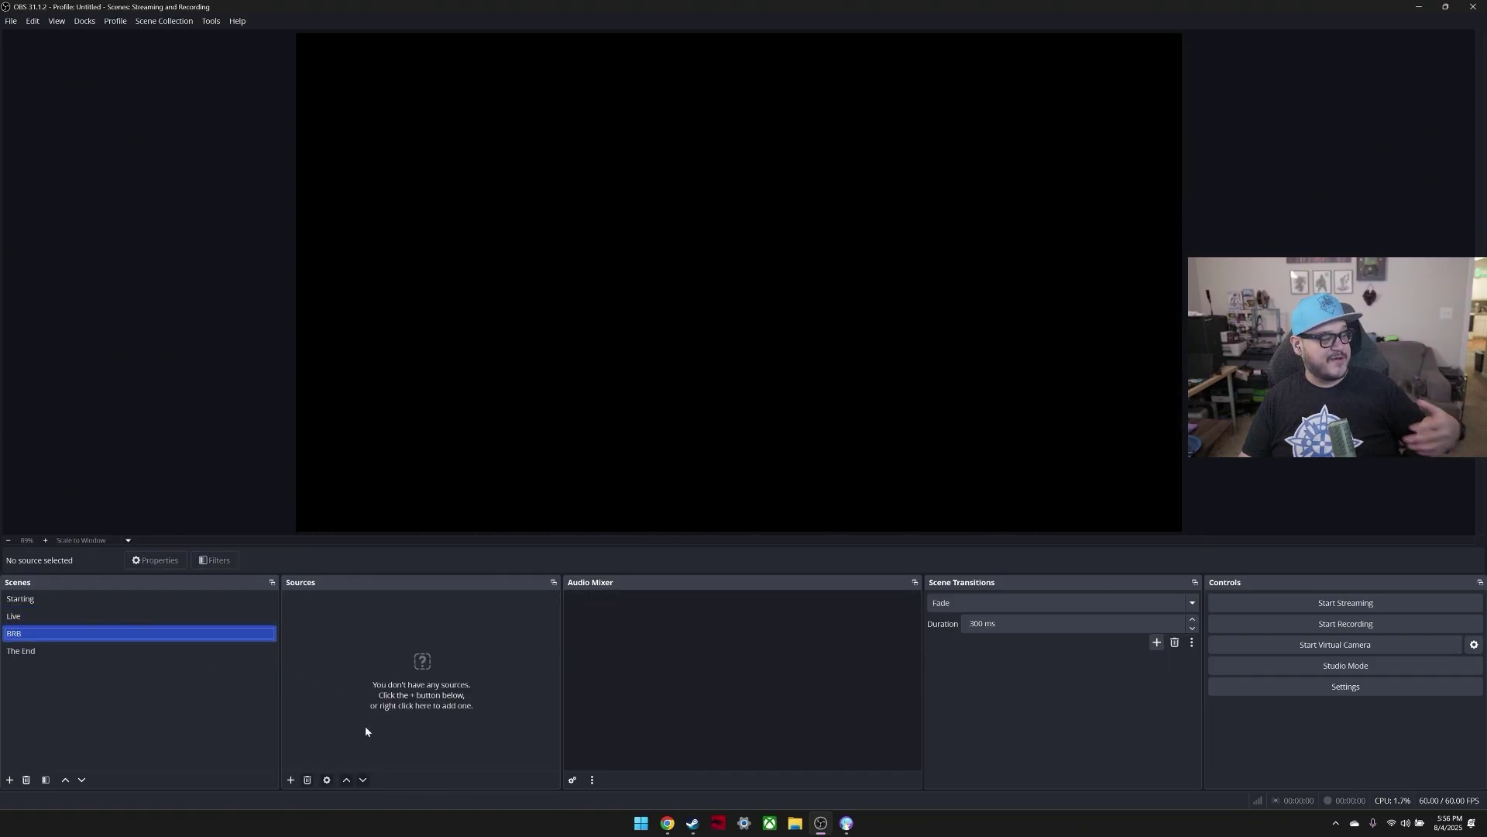
{"action": "left_click", "coordinate": [290, 780]}
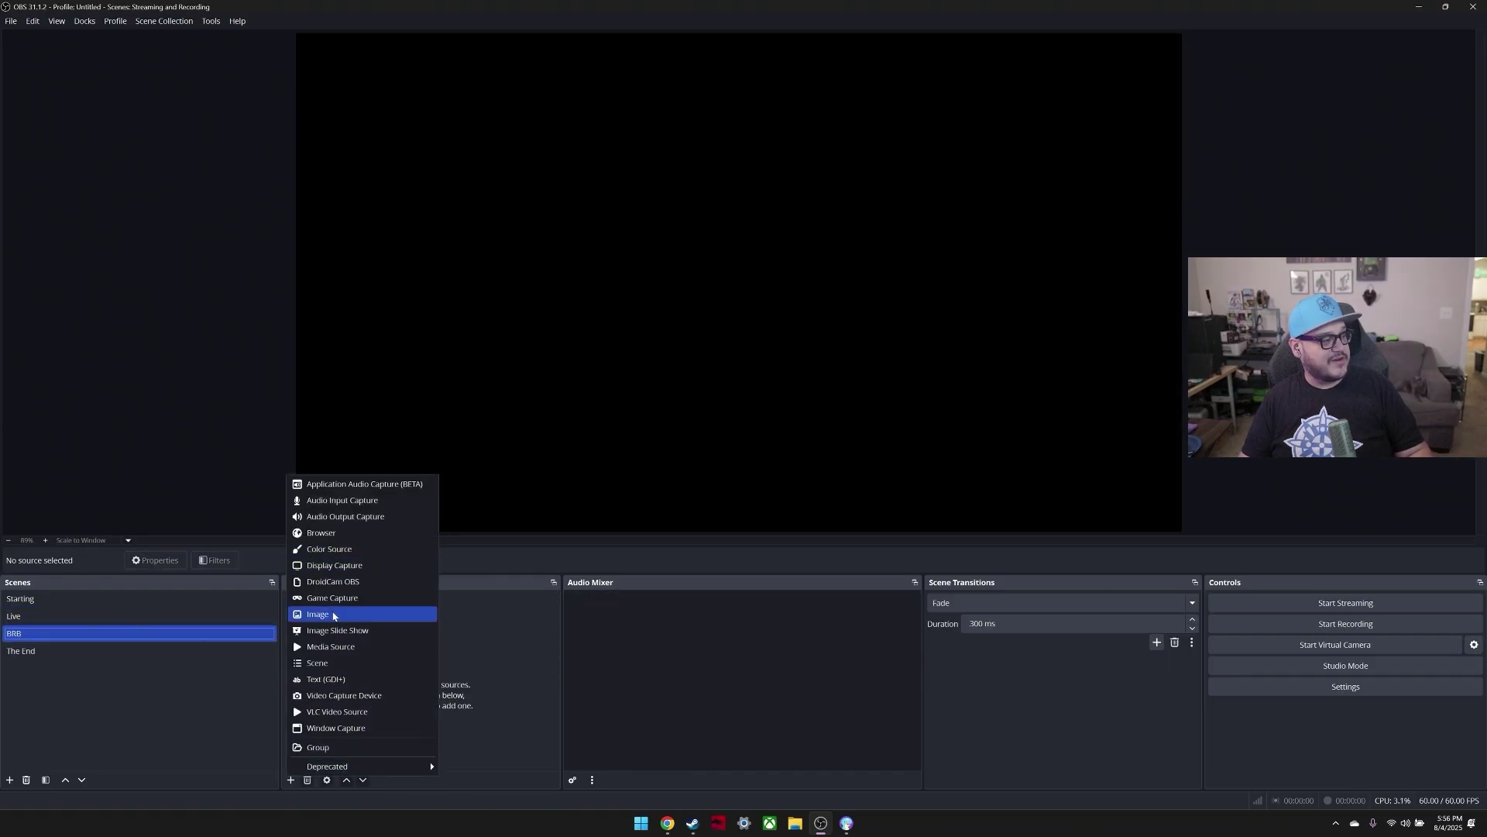
{"action": "left_click", "coordinate": [333, 614]}
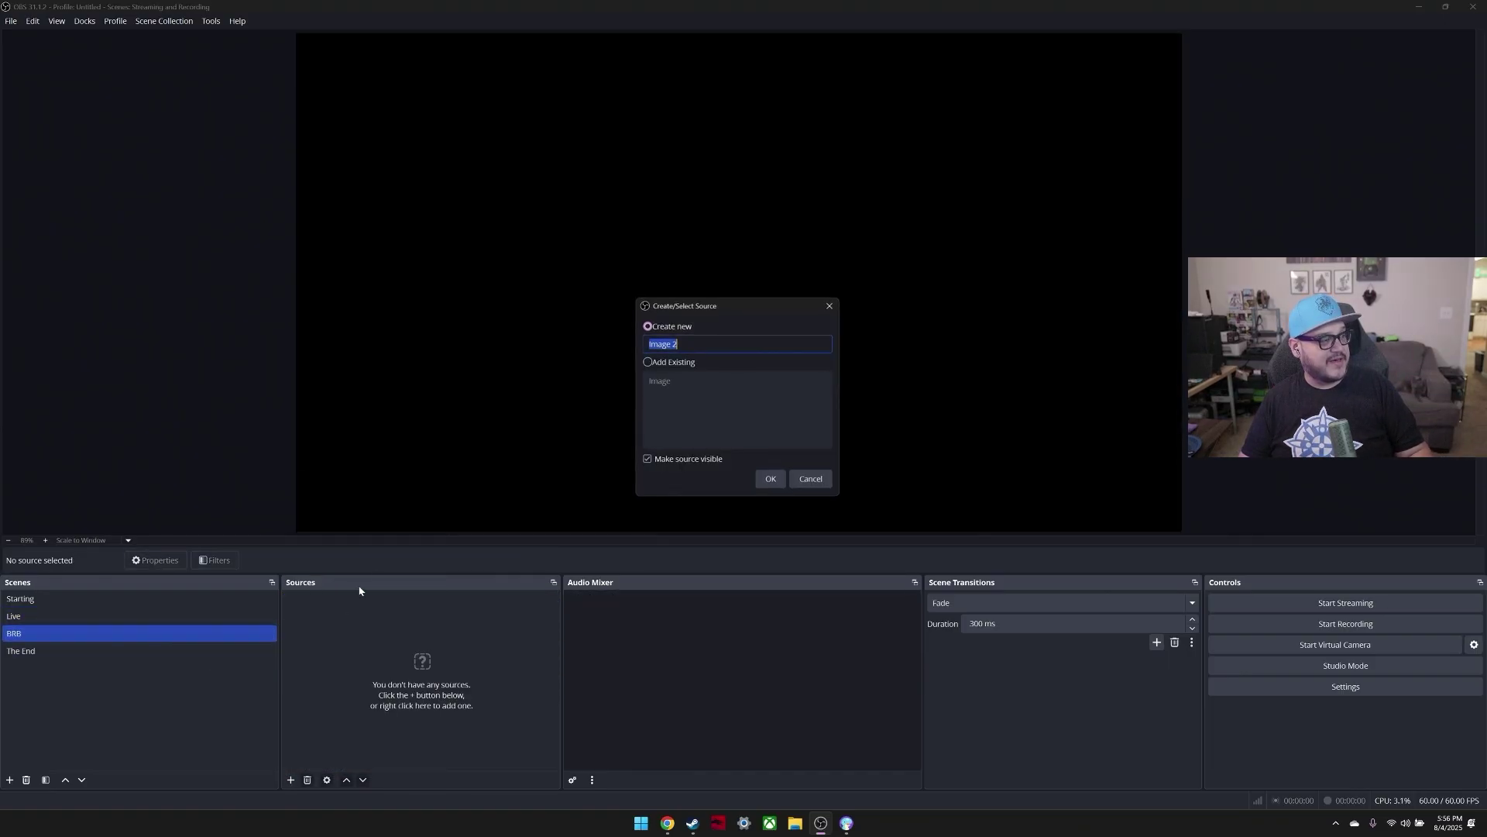
{"action": "left_click", "coordinate": [770, 480]}
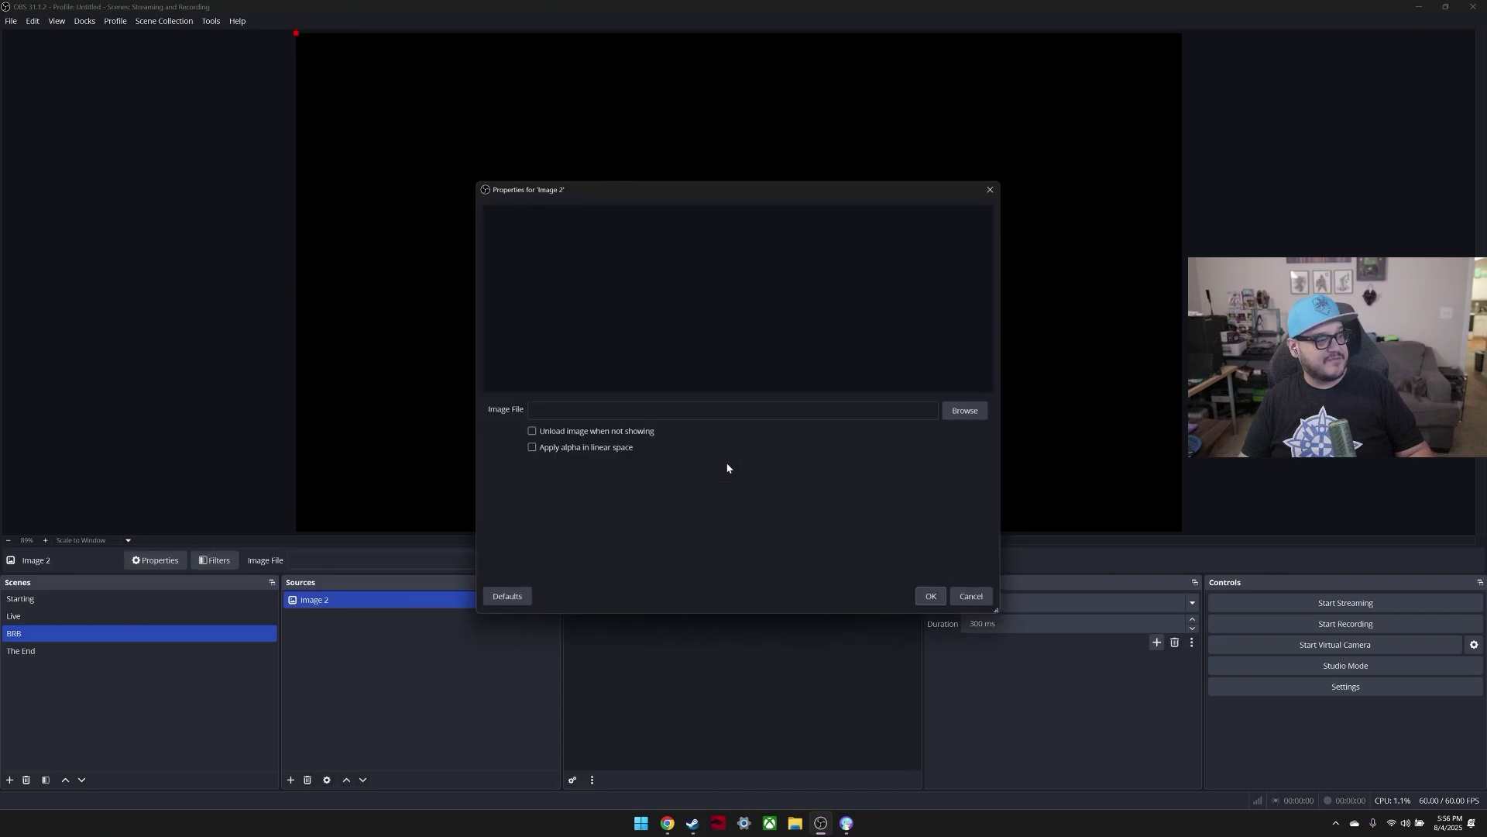
{"action": "left_click", "coordinate": [965, 411]}
{"action": "left_click", "coordinate": [611, 298]}
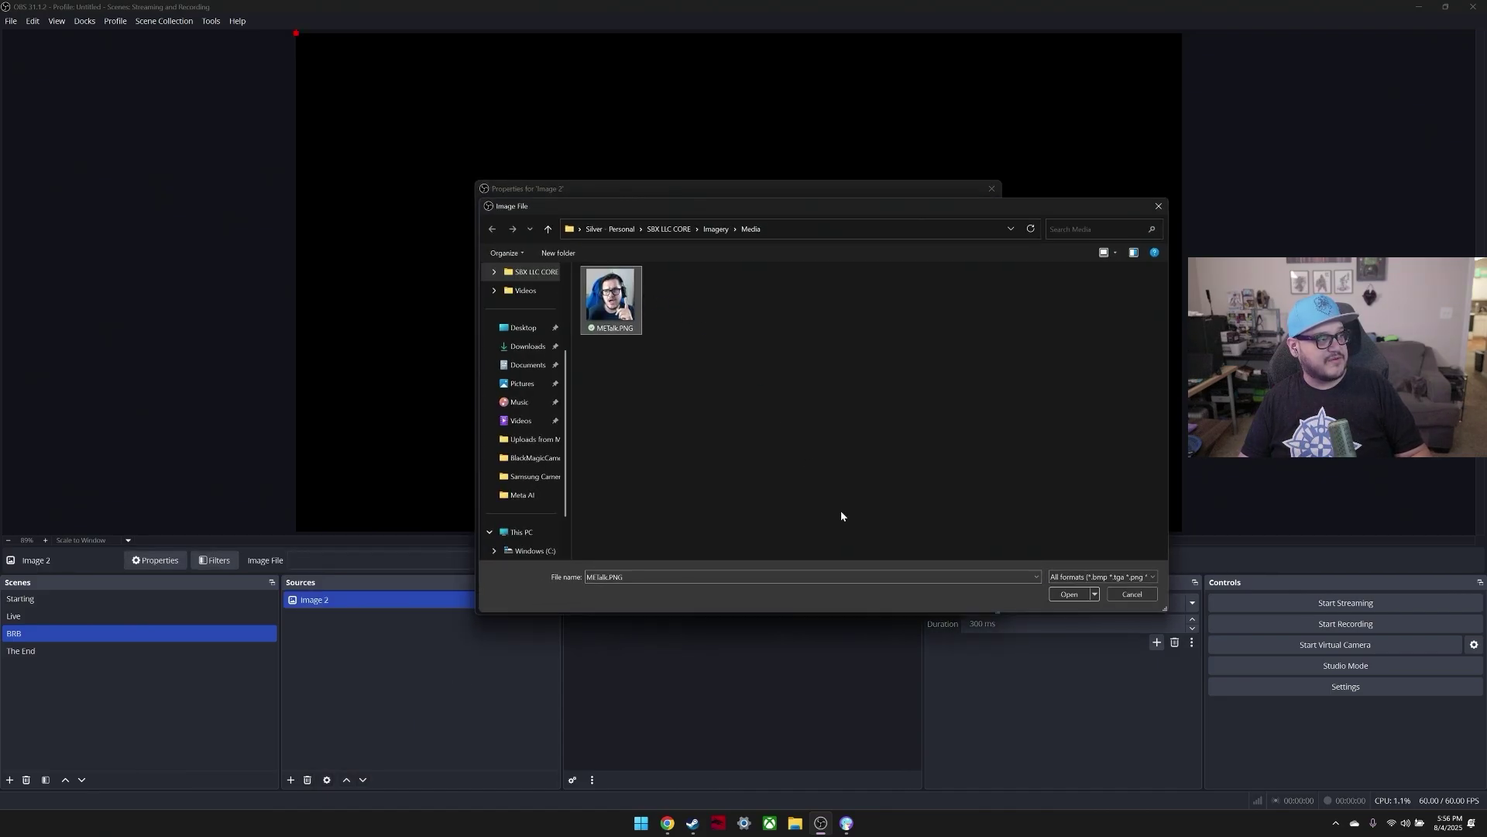
{"action": "left_click", "coordinate": [1069, 594]}
{"action": "left_click", "coordinate": [932, 597]}
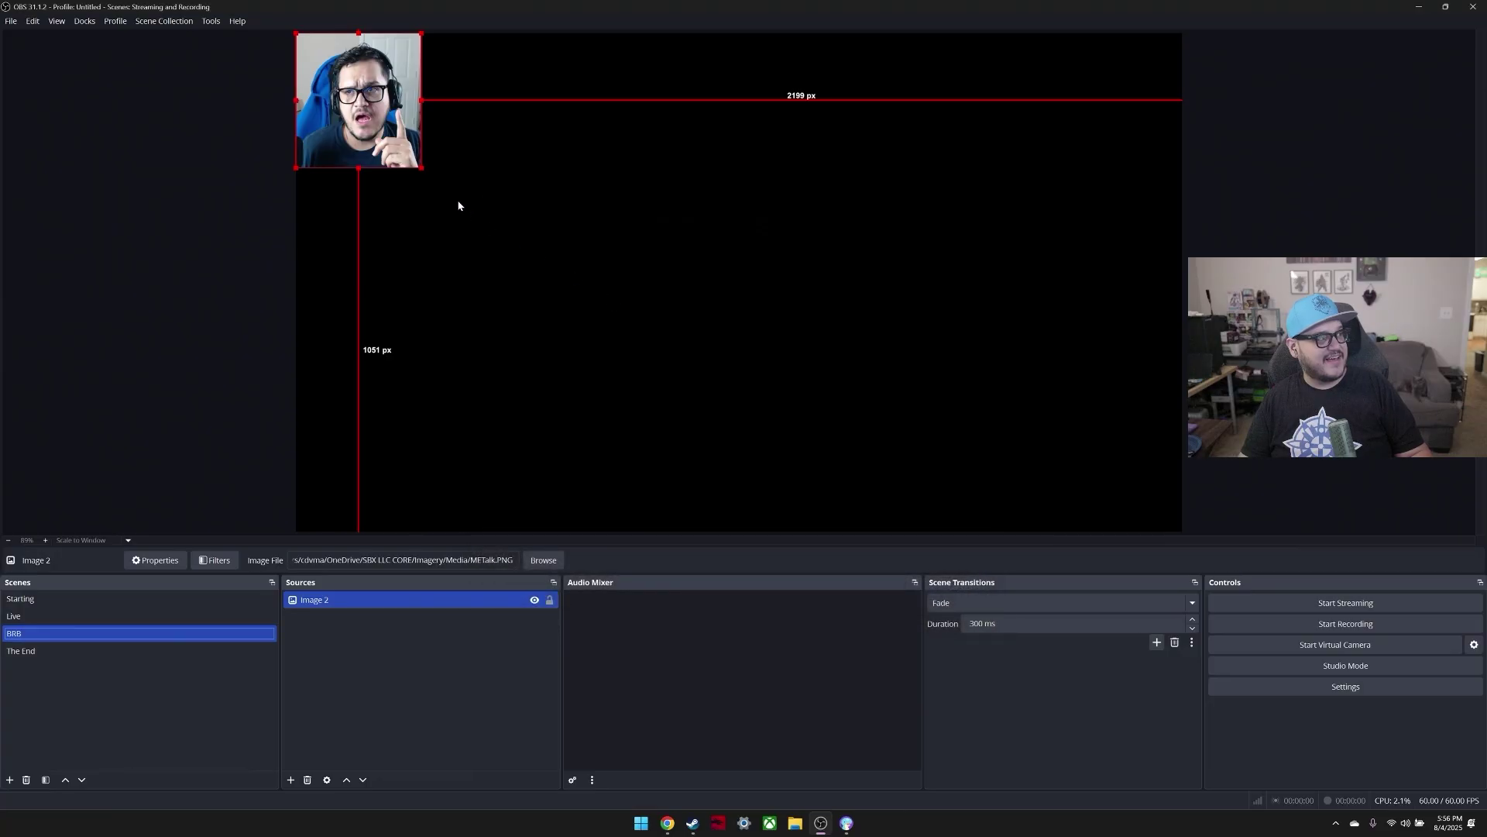
{"action": "left_click_drag", "start_coordinate": [421, 168], "coordinate": [689, 446]}
{"action": "left_click_drag", "start_coordinate": [558, 316], "coordinate": [741, 318]}
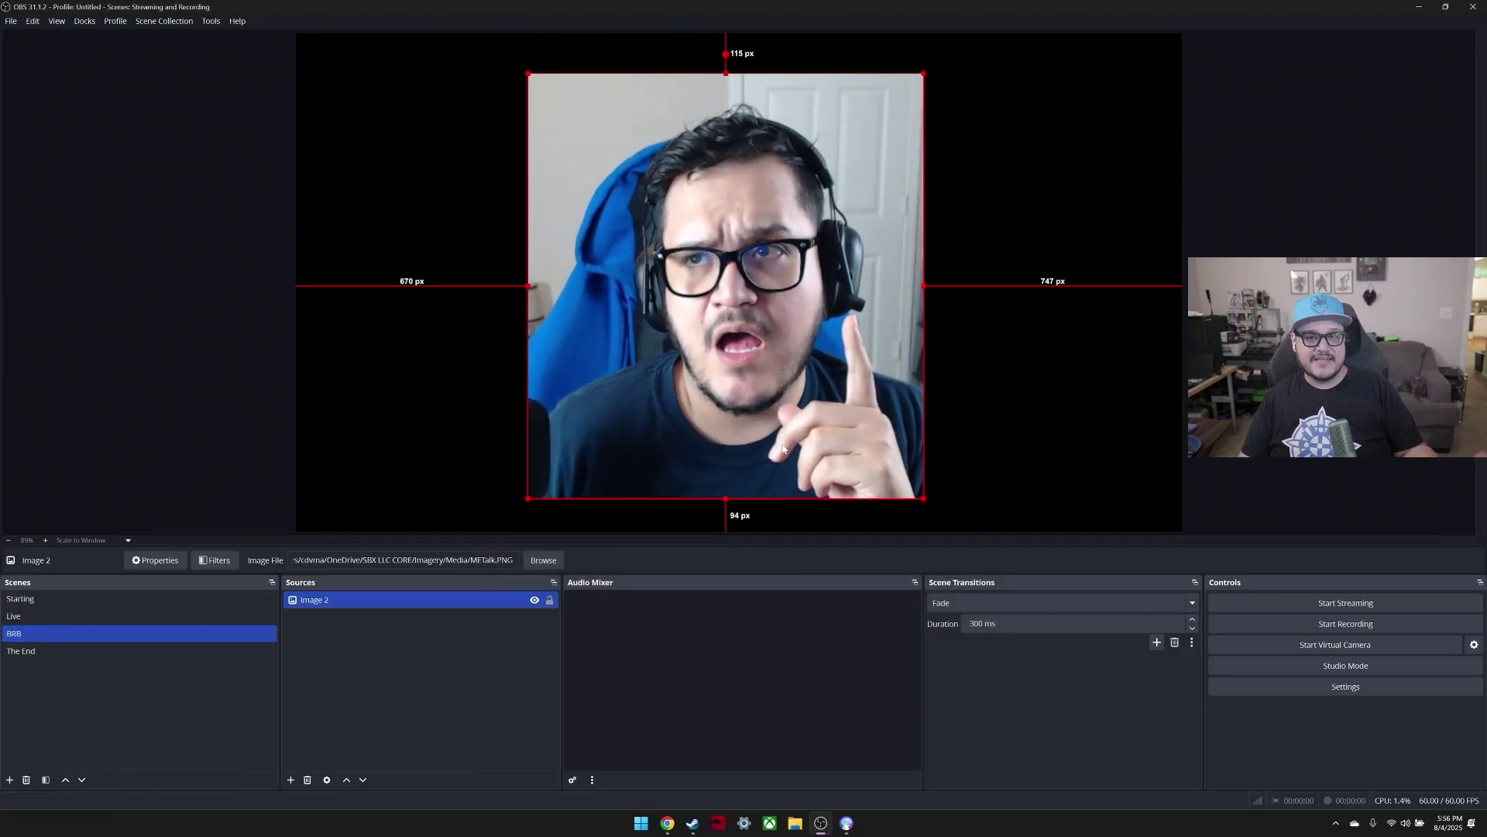
{"action": "left_click", "coordinate": [1231, 461]}
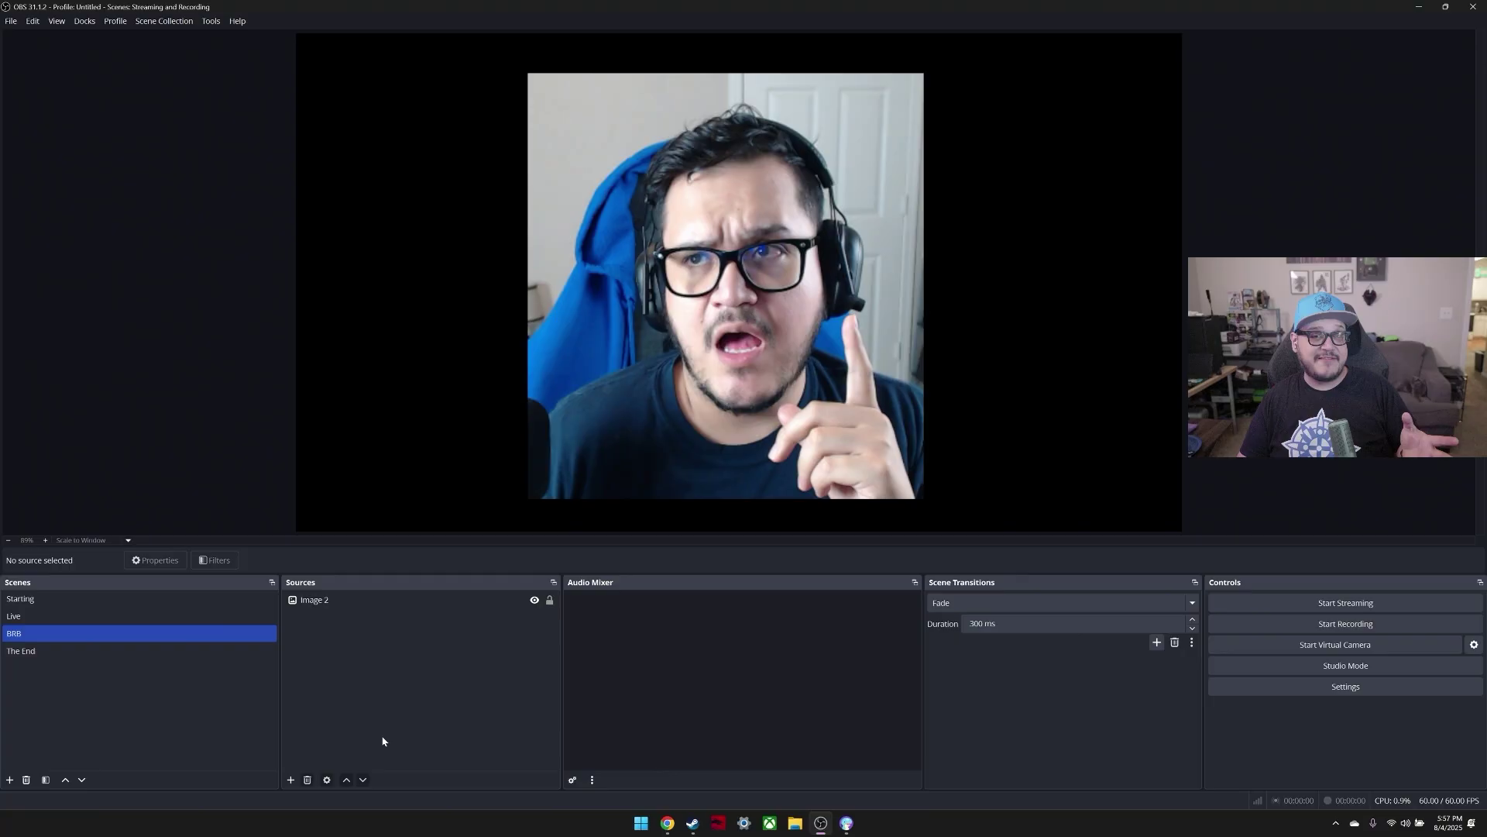
{"action": "left_click", "coordinate": [294, 774]}
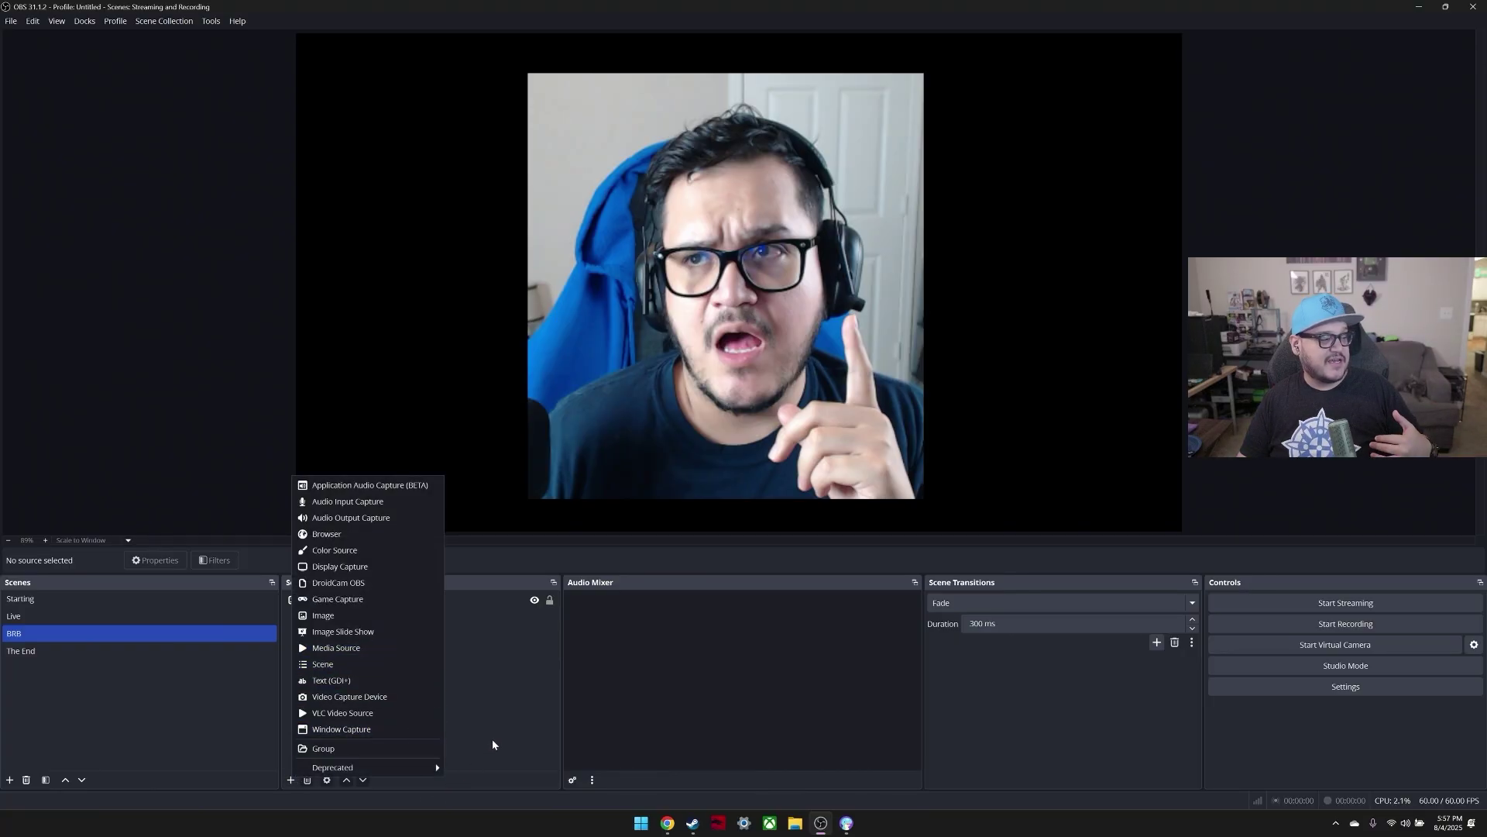
{"action": "left_click", "coordinate": [544, 686]}
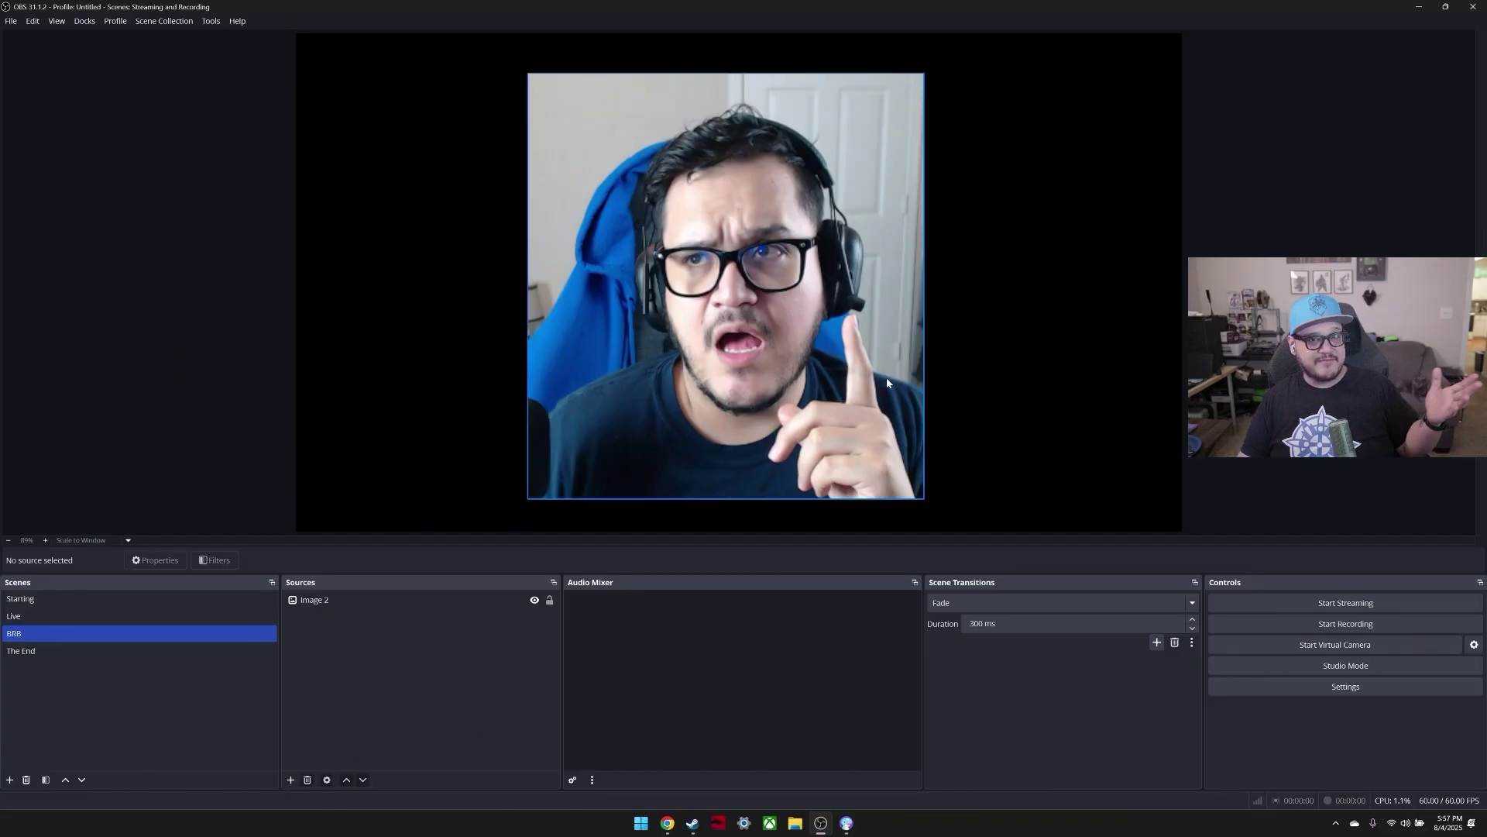
Step: Add a new Browser source to the BRB scene, keeping the default URL and 800 by 600 size
{"action": "left_click", "coordinate": [292, 778]}
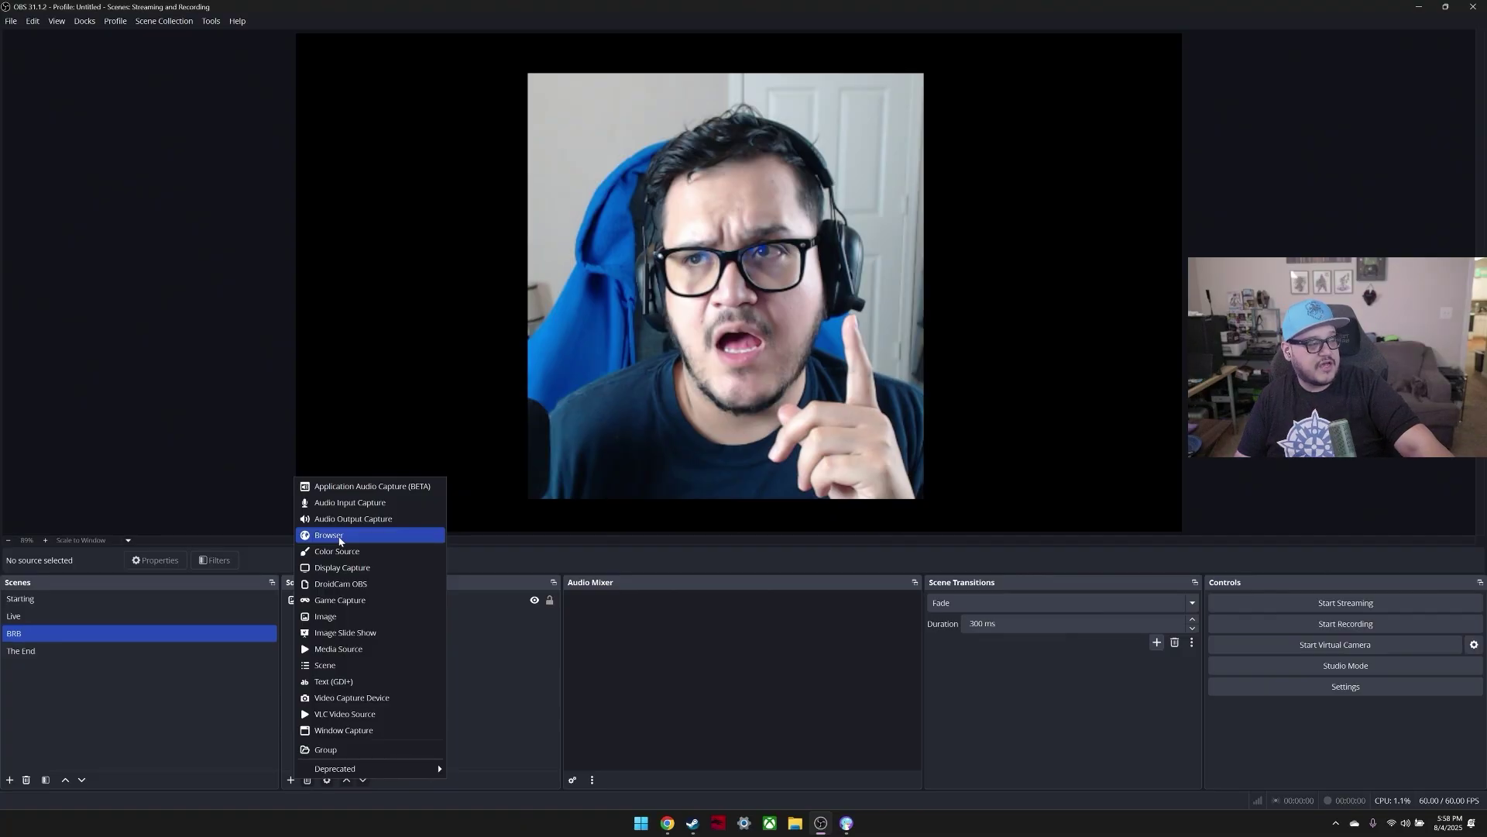
{"action": "left_click", "coordinate": [340, 535]}
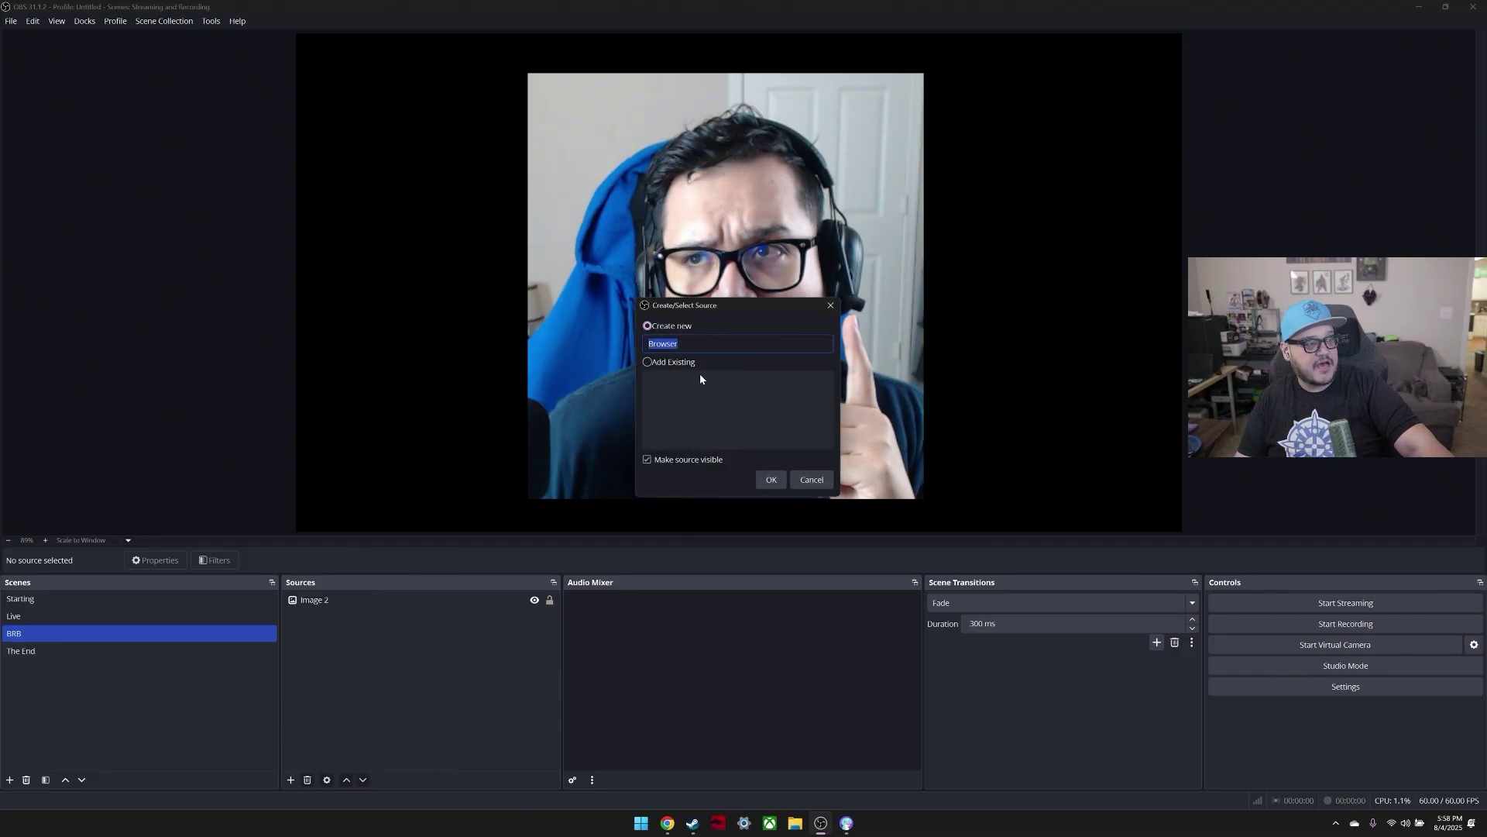
{"action": "left_click", "coordinate": [771, 480]}
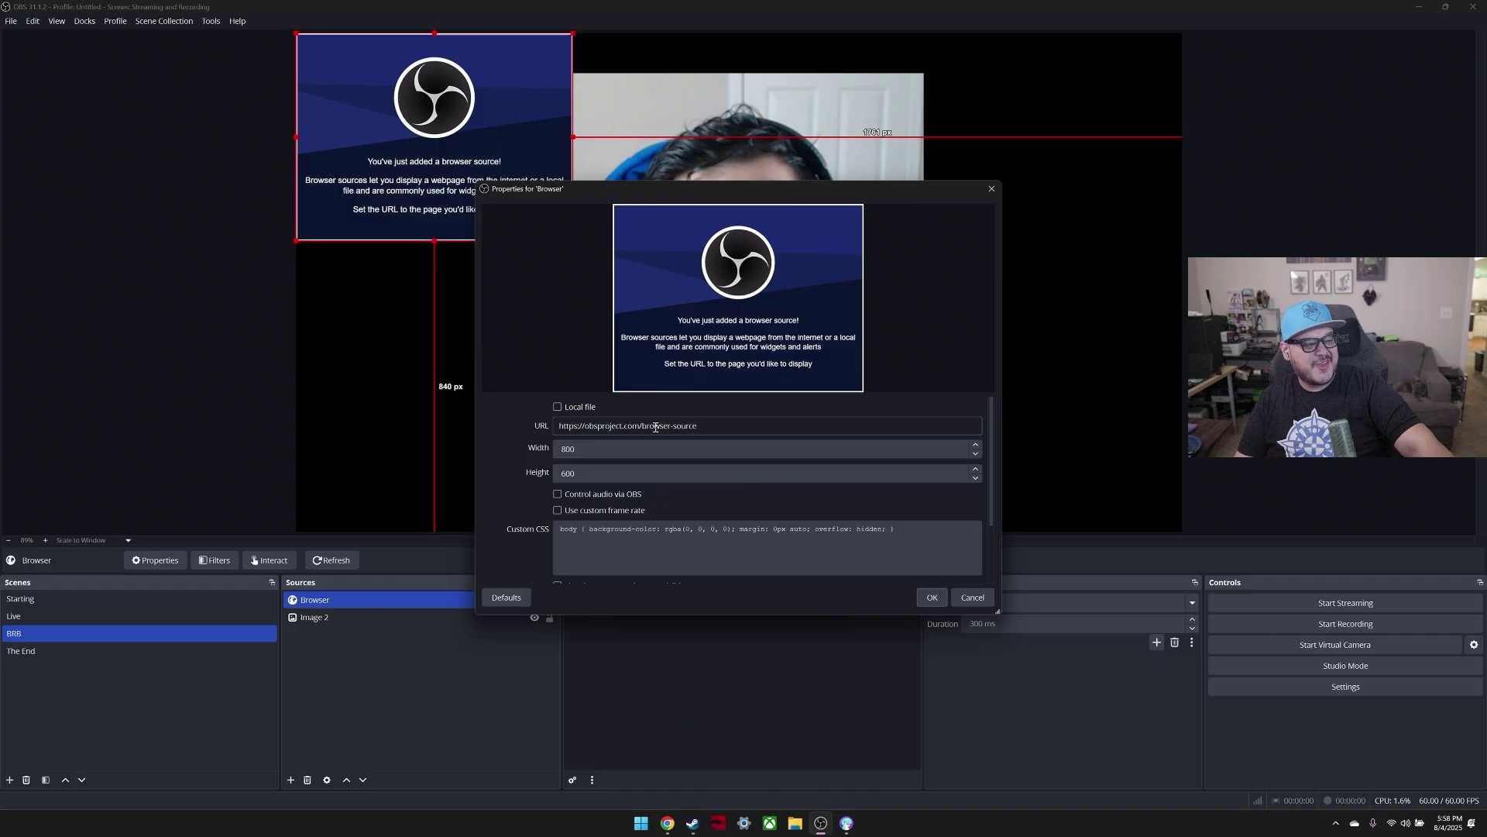
{"action": "left_click", "coordinate": [931, 597]}
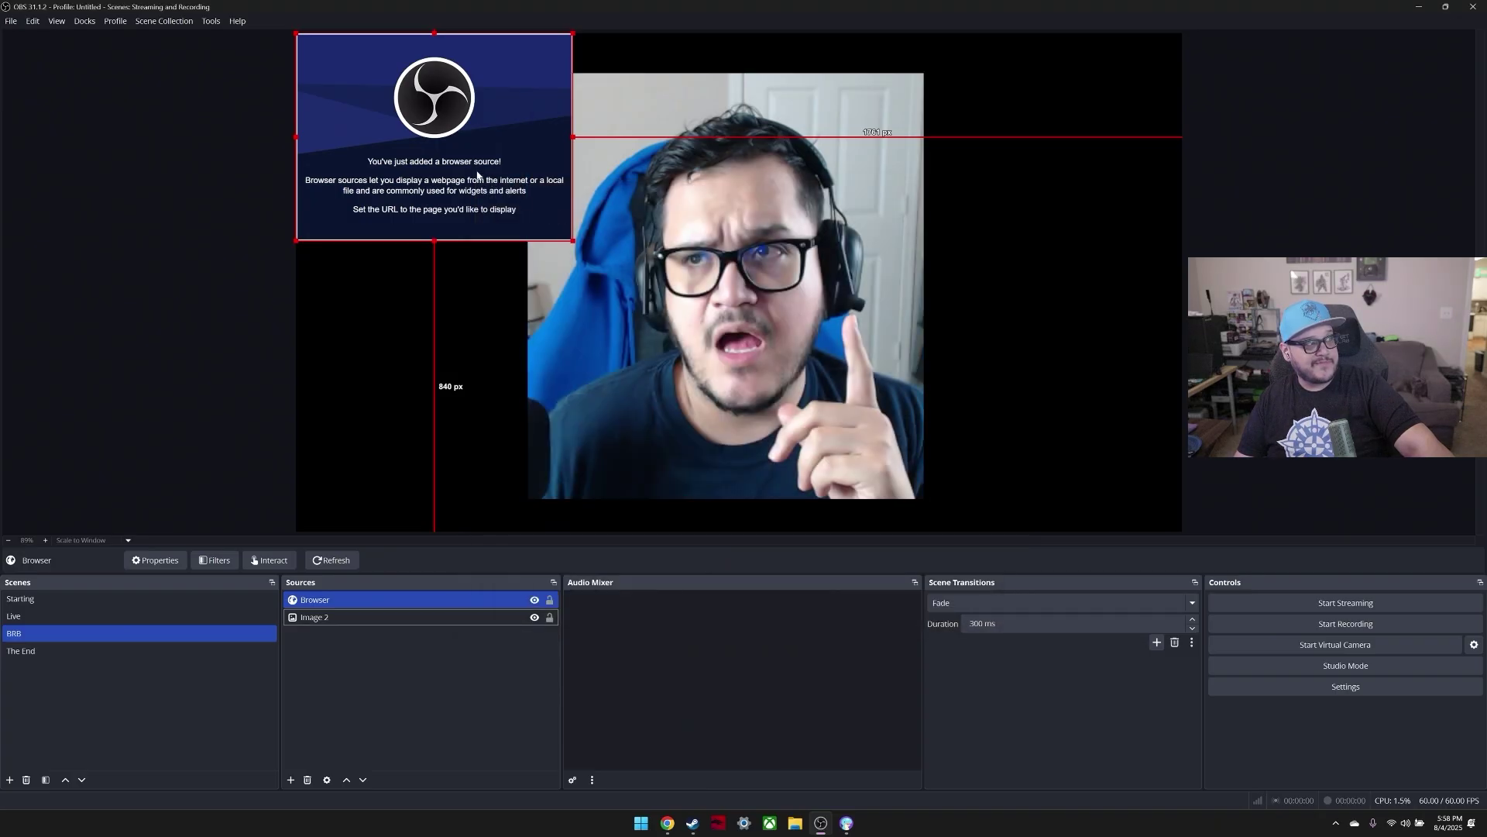
Step: Move the browser source to the canvas's lower-right area and shrink it, about 1761 px from the left edge and 870 px from the top
{"action": "left_click_drag", "start_coordinate": [477, 175], "coordinate": [1066, 454]}
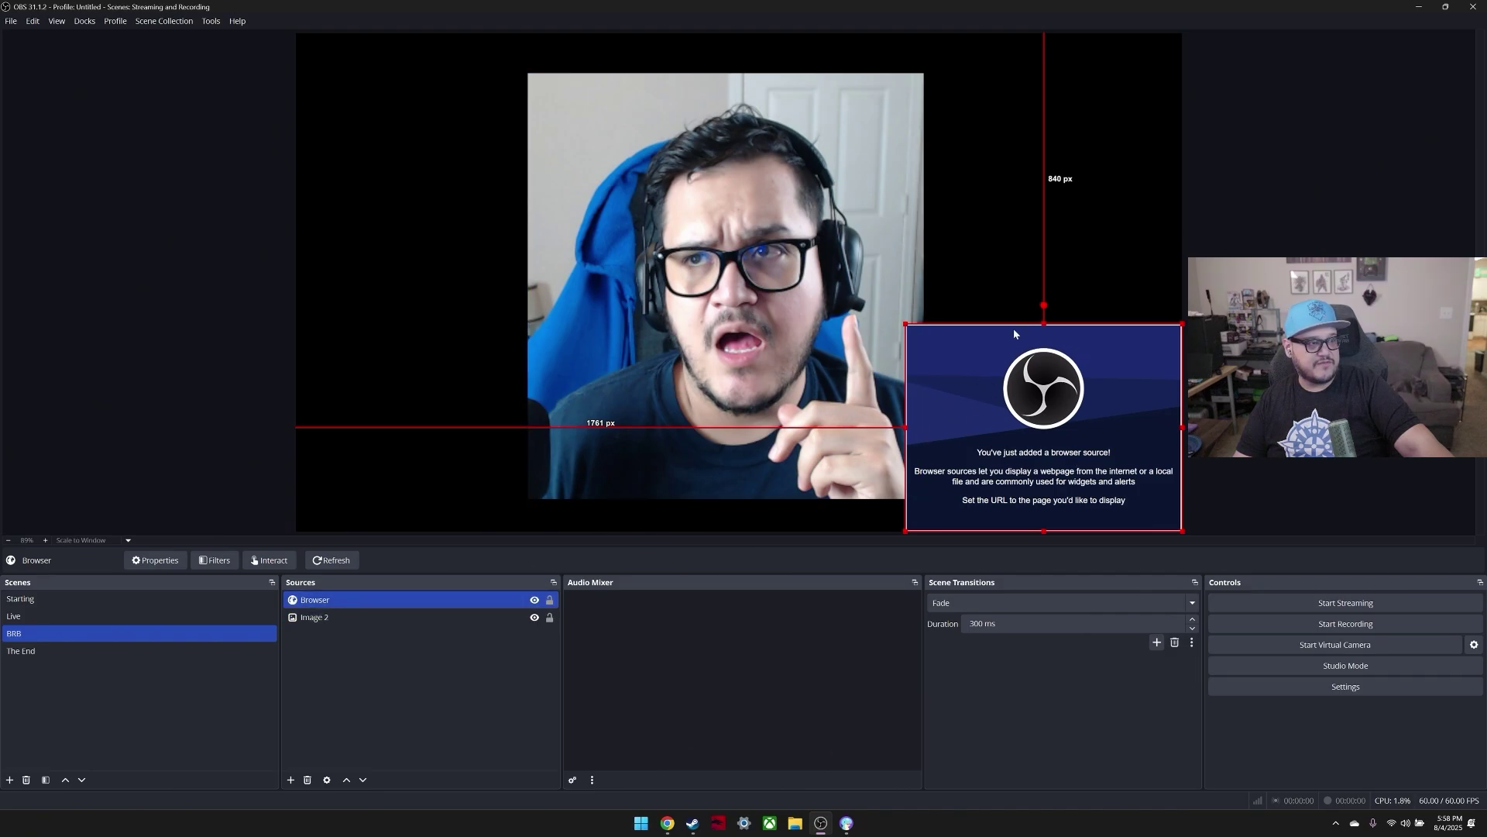
{"action": "left_click", "coordinate": [1042, 320]}
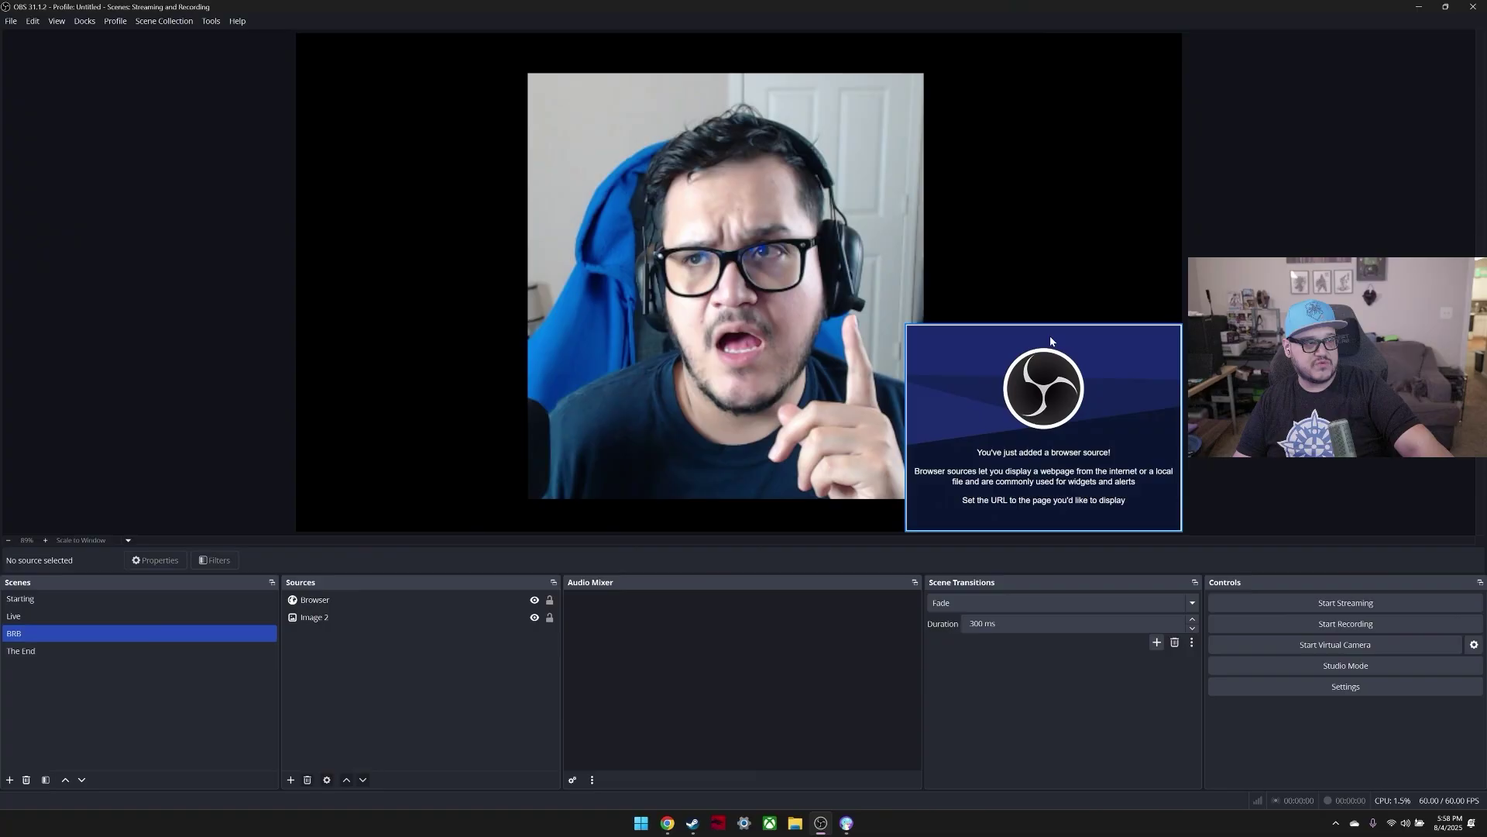
{"action": "left_click", "coordinate": [1043, 326]}
{"action": "mouse_move", "coordinate": [1044, 324]}
{"action": "left_mouse_down"}
{"action": "mouse_move", "coordinate": [1048, 269]}
{"action": "mouse_move", "coordinate": [1058, 333]}
{"action": "left_mouse_up"}
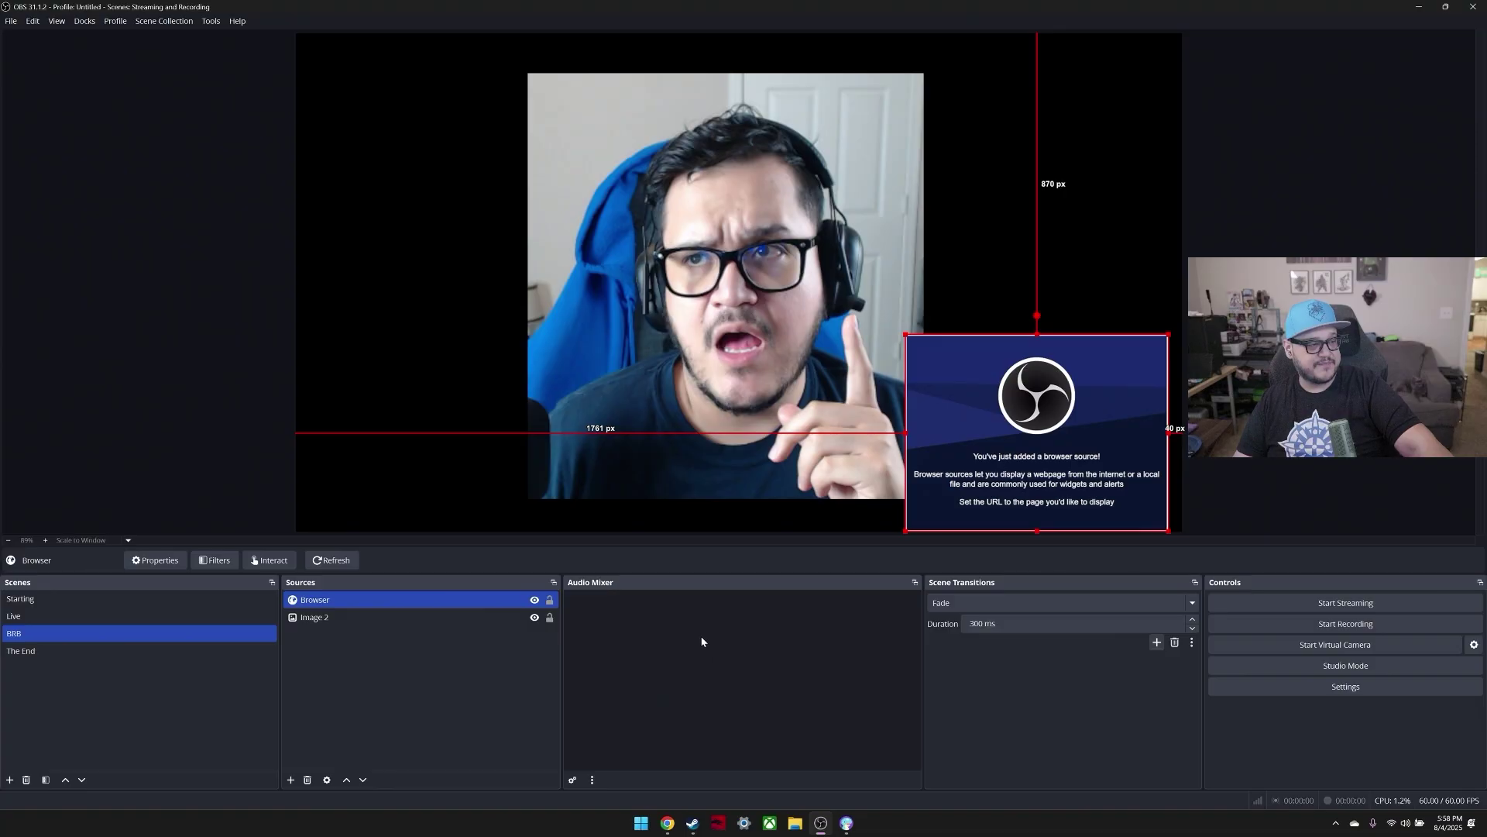
{"action": "left_click", "coordinate": [93, 651]}
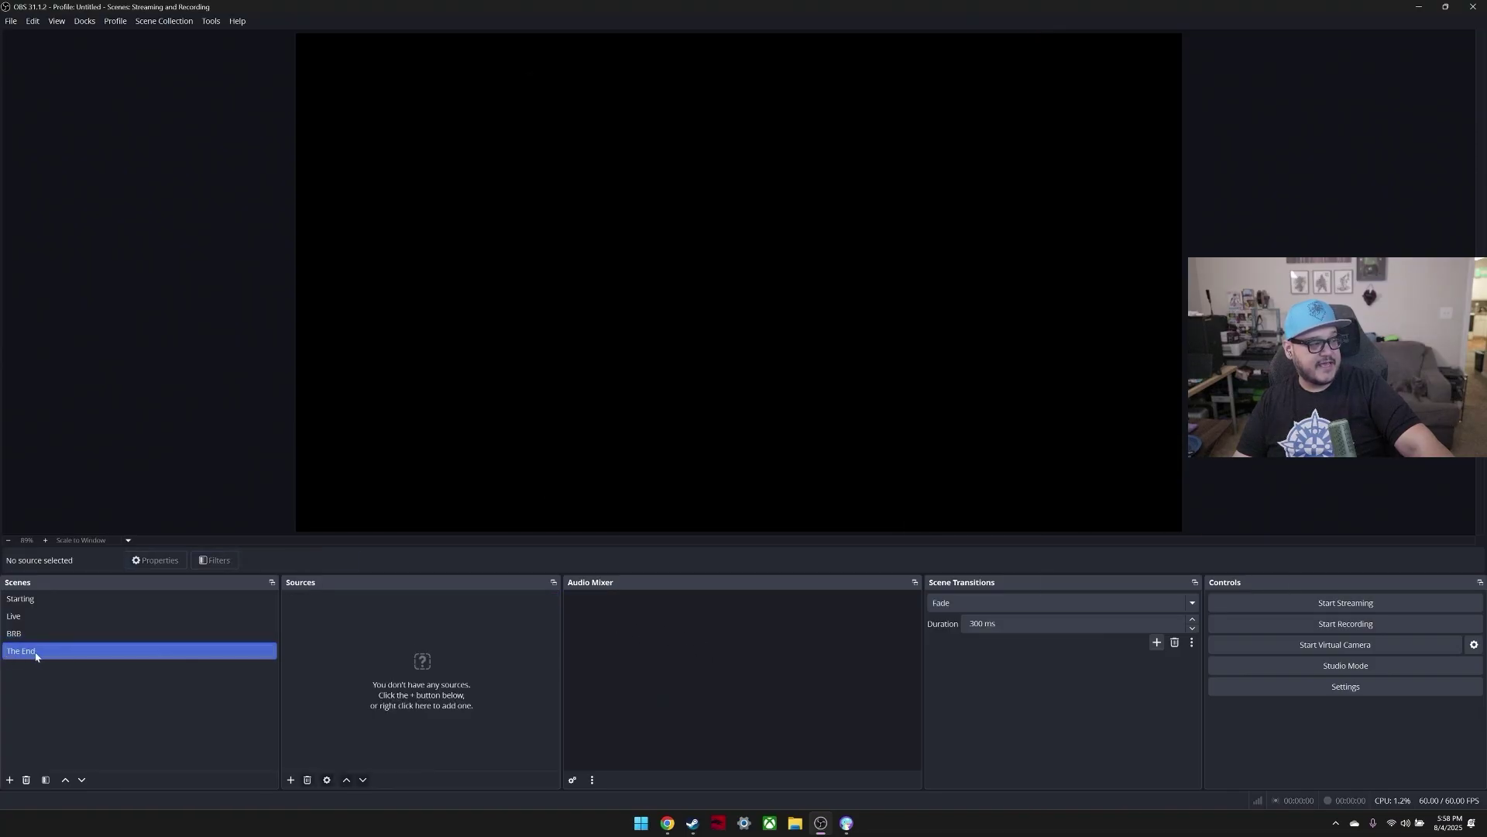
{"action": "left_click", "coordinate": [288, 780]}
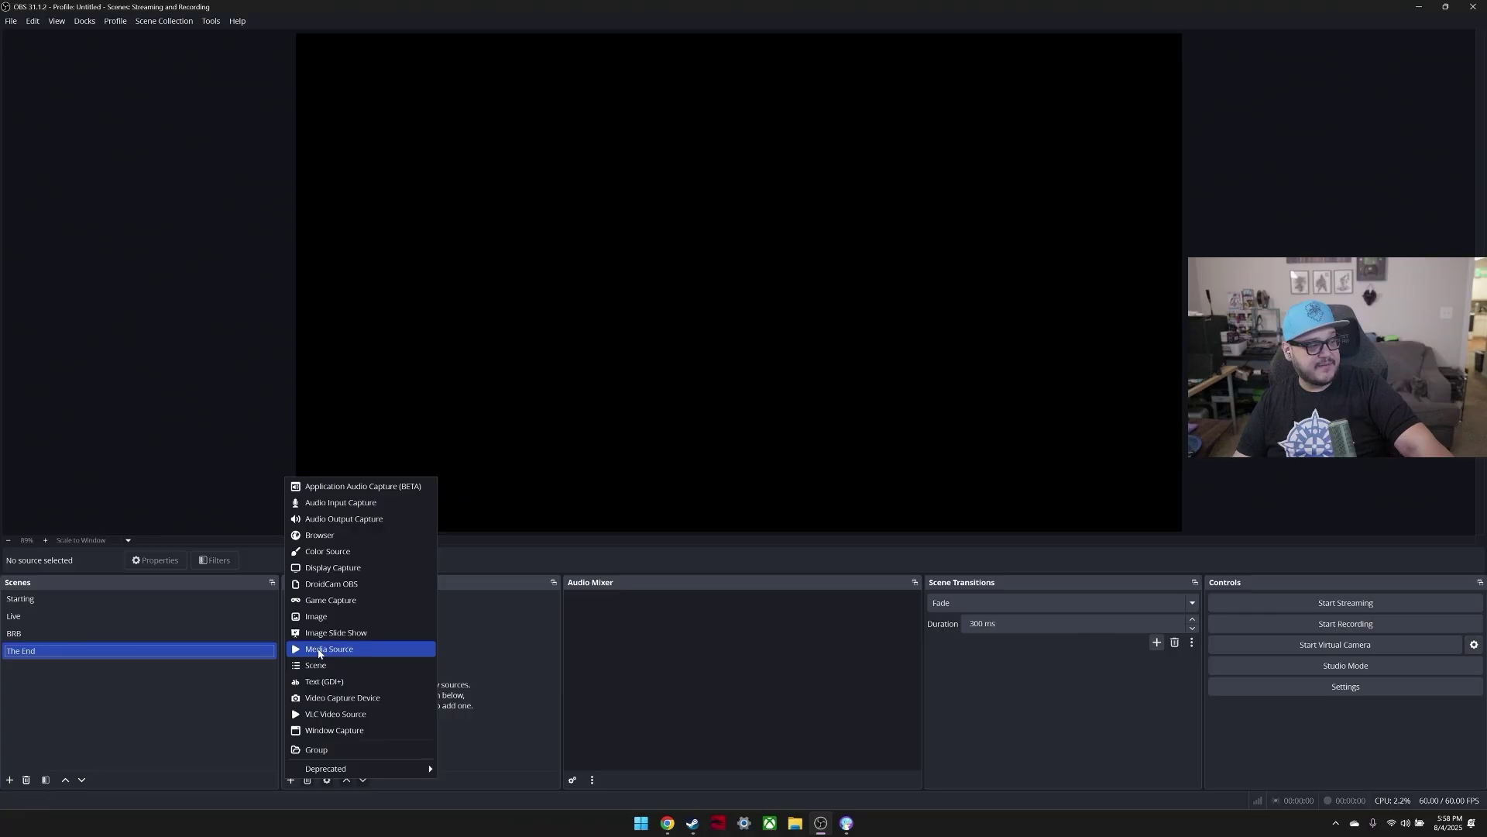
{"action": "left_click", "coordinate": [319, 649]}
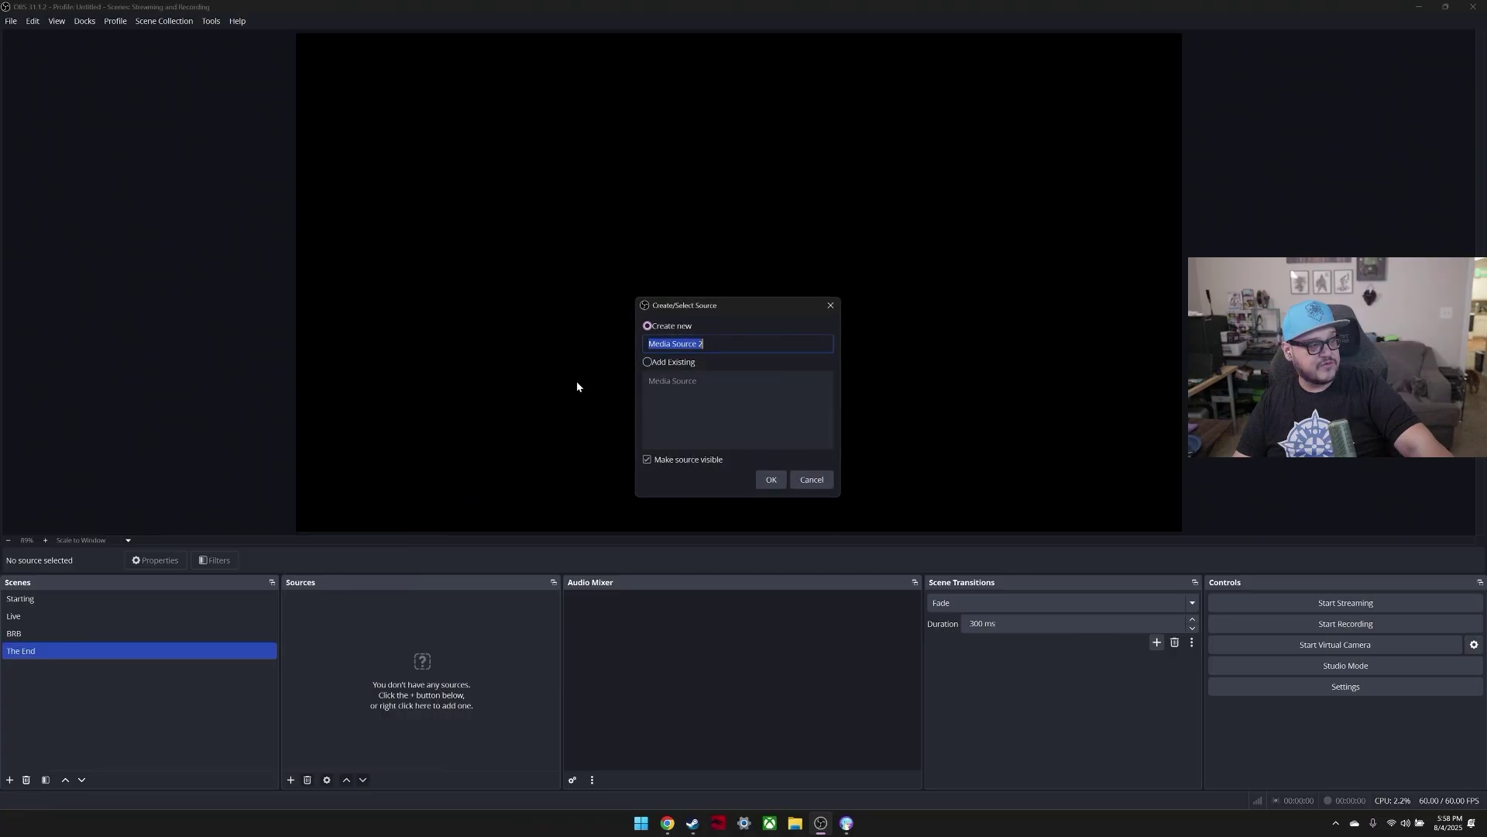
{"action": "left_click", "coordinate": [783, 478]}
{"action": "left_click", "coordinate": [958, 425]}
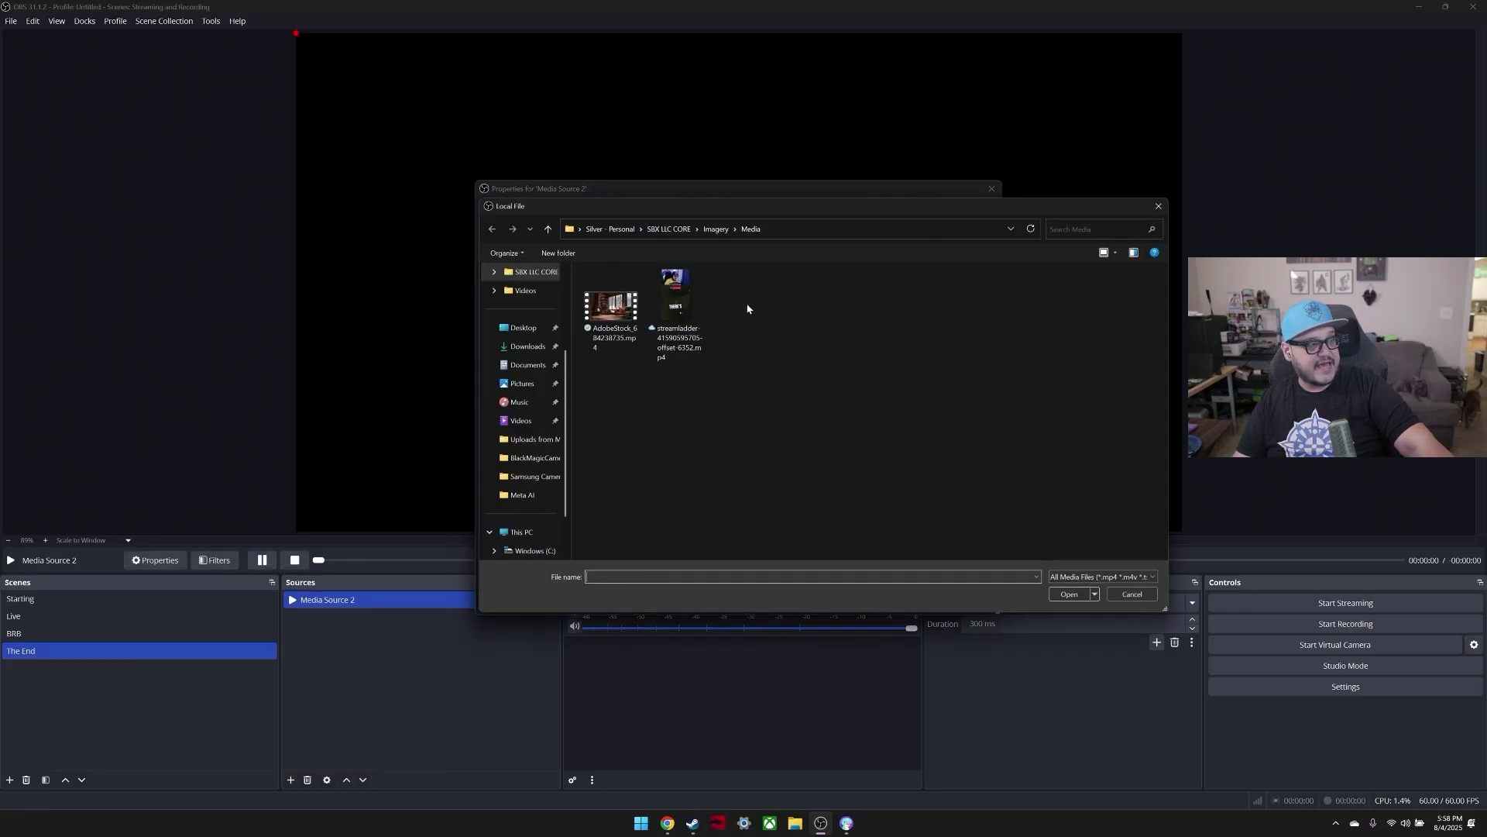
{"action": "left_click", "coordinate": [678, 317]}
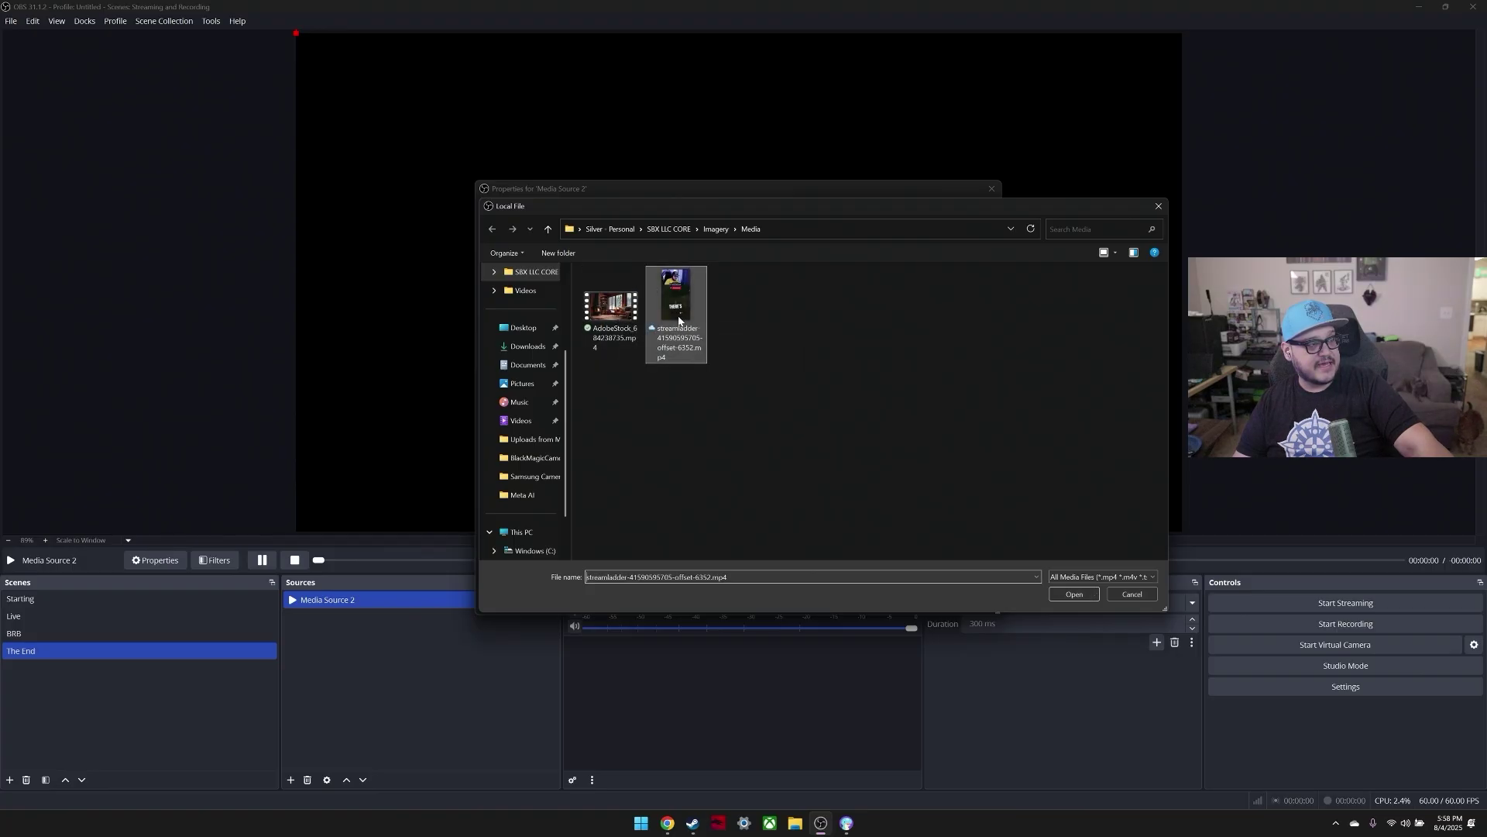
{"action": "left_click", "coordinate": [1065, 595]}
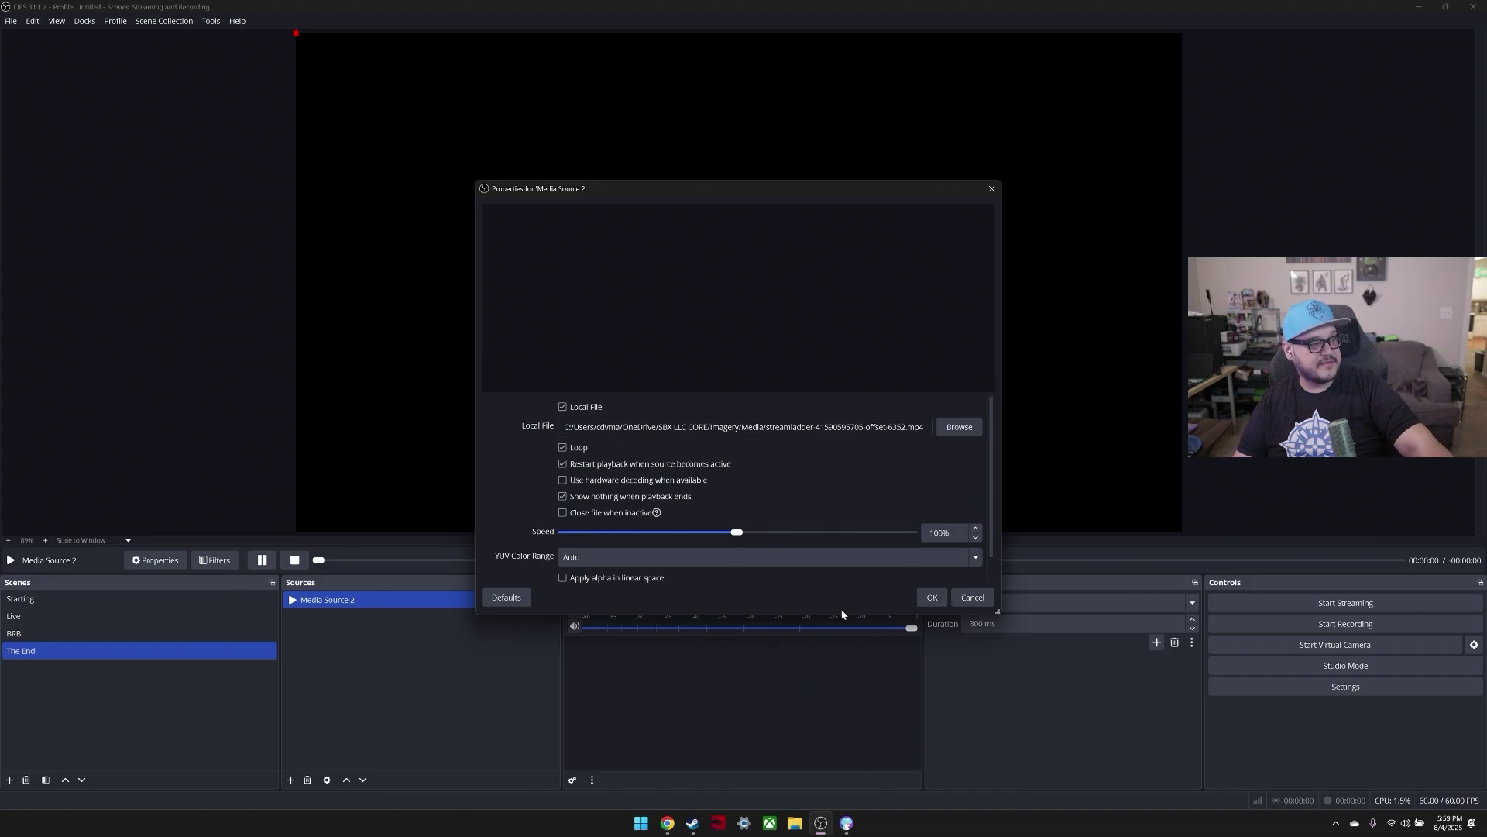
{"action": "left_click", "coordinate": [931, 597]}
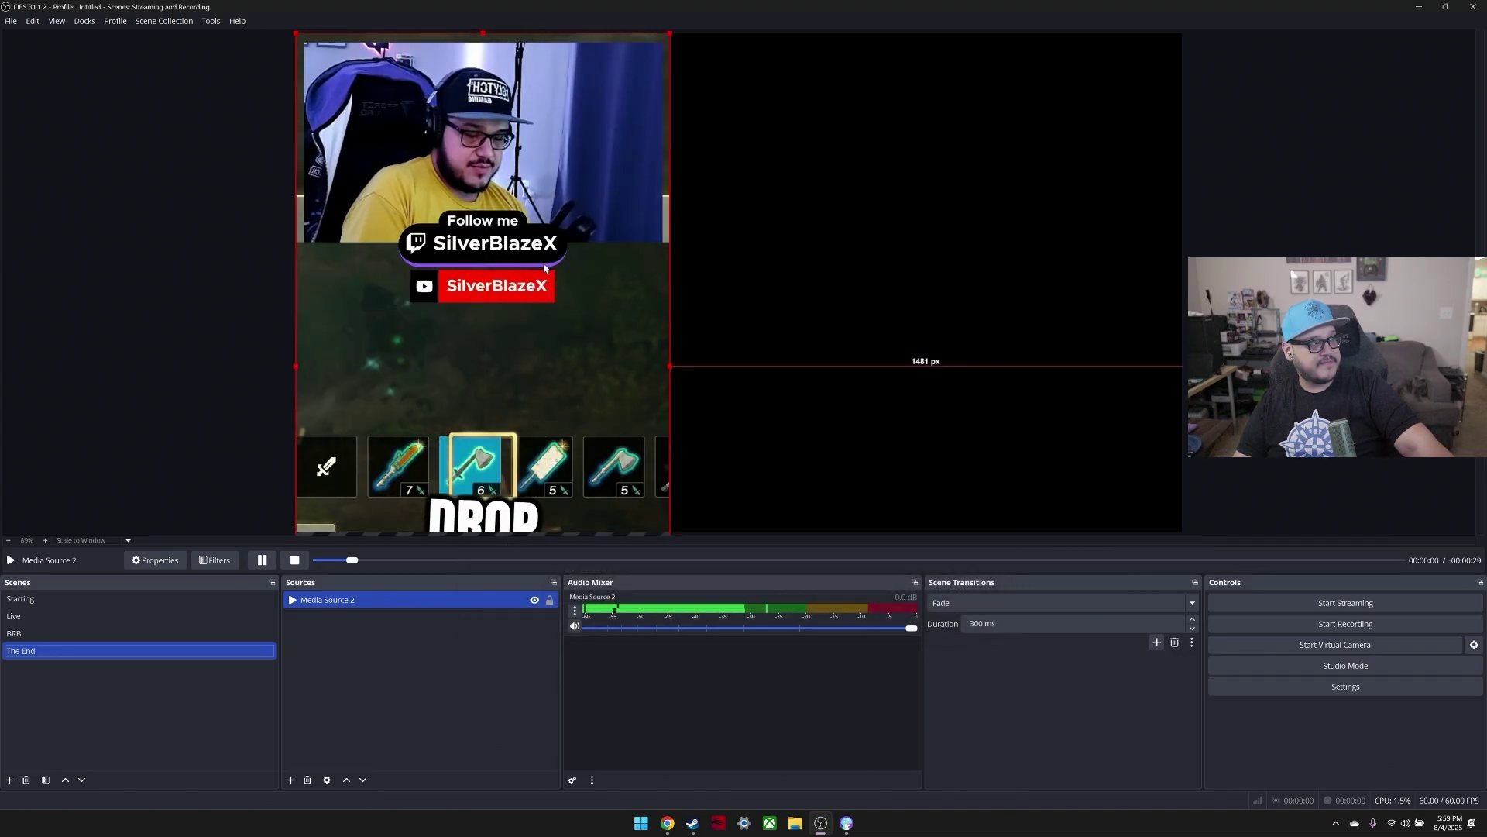
{"action": "left_click_drag", "start_coordinate": [365, 75], "coordinate": [497, 99]}
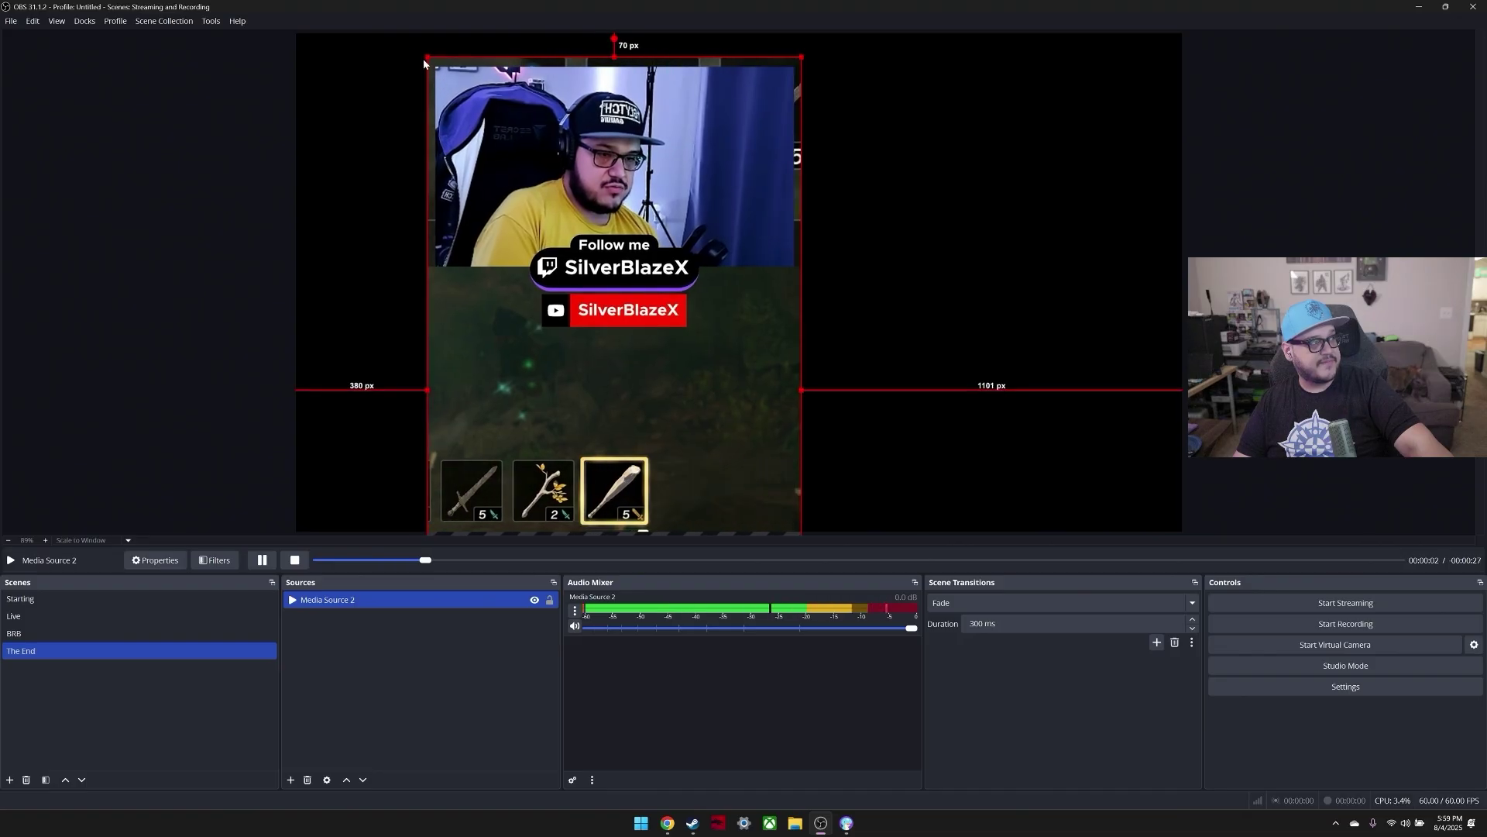
{"action": "left_click_drag", "start_coordinate": [425, 57], "coordinate": [775, 207]}
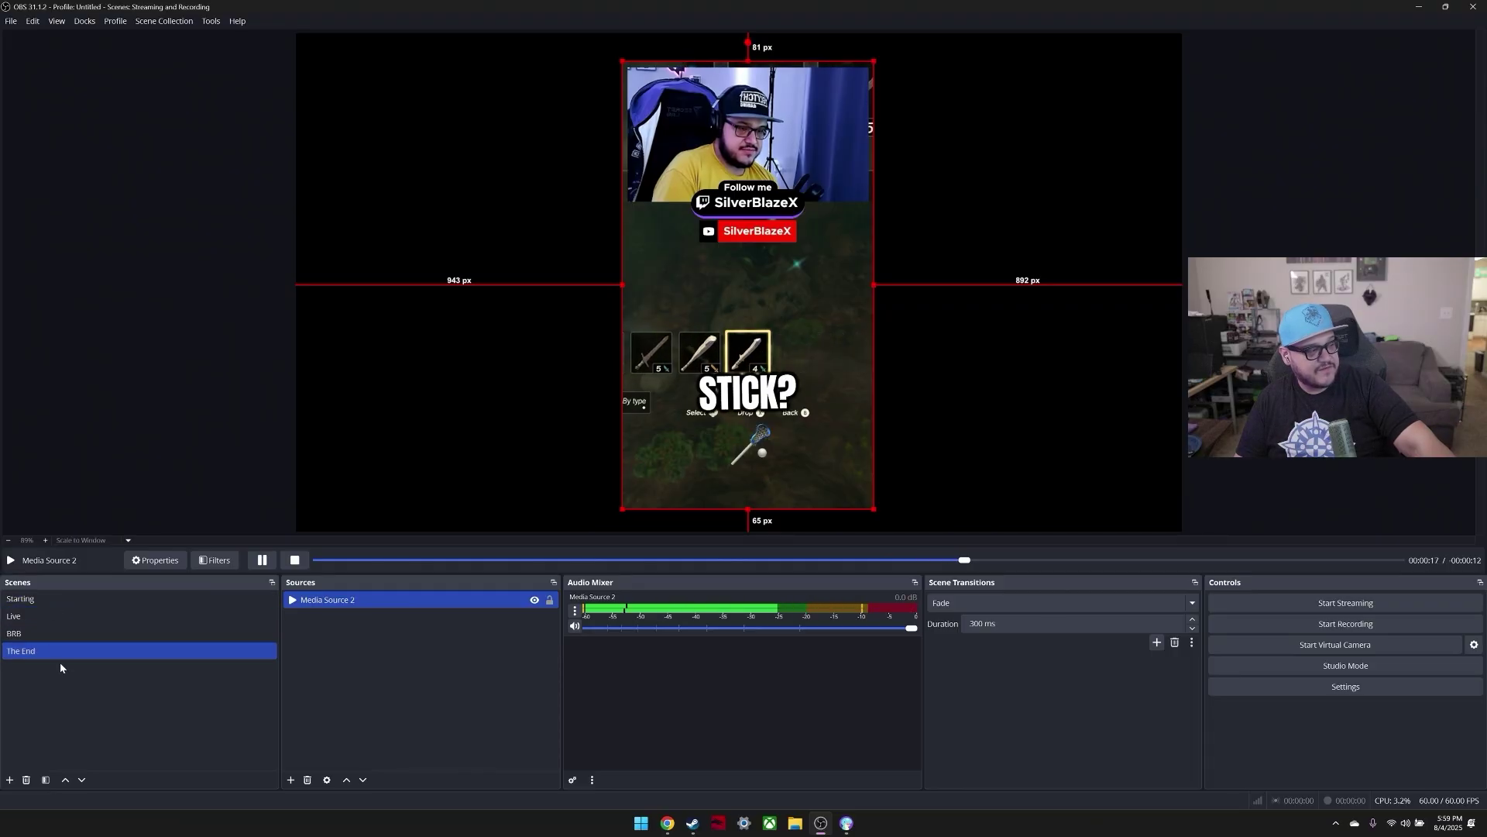
Step: Switch to the Starting scene and the Live scene to review their sources and audio levels
{"action": "left_click", "coordinate": [41, 600]}
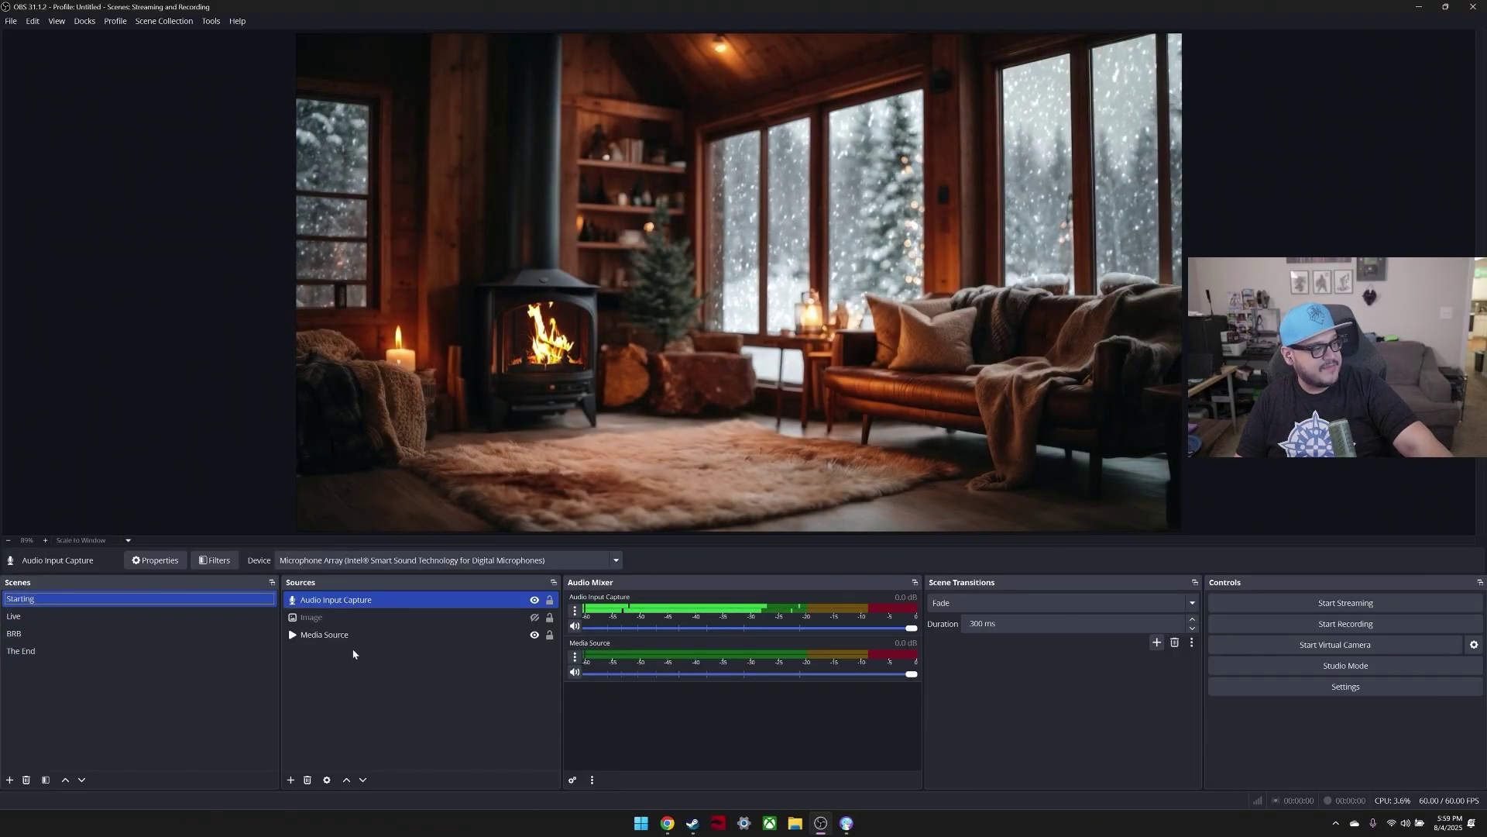
{"action": "left_click", "coordinate": [99, 616]}
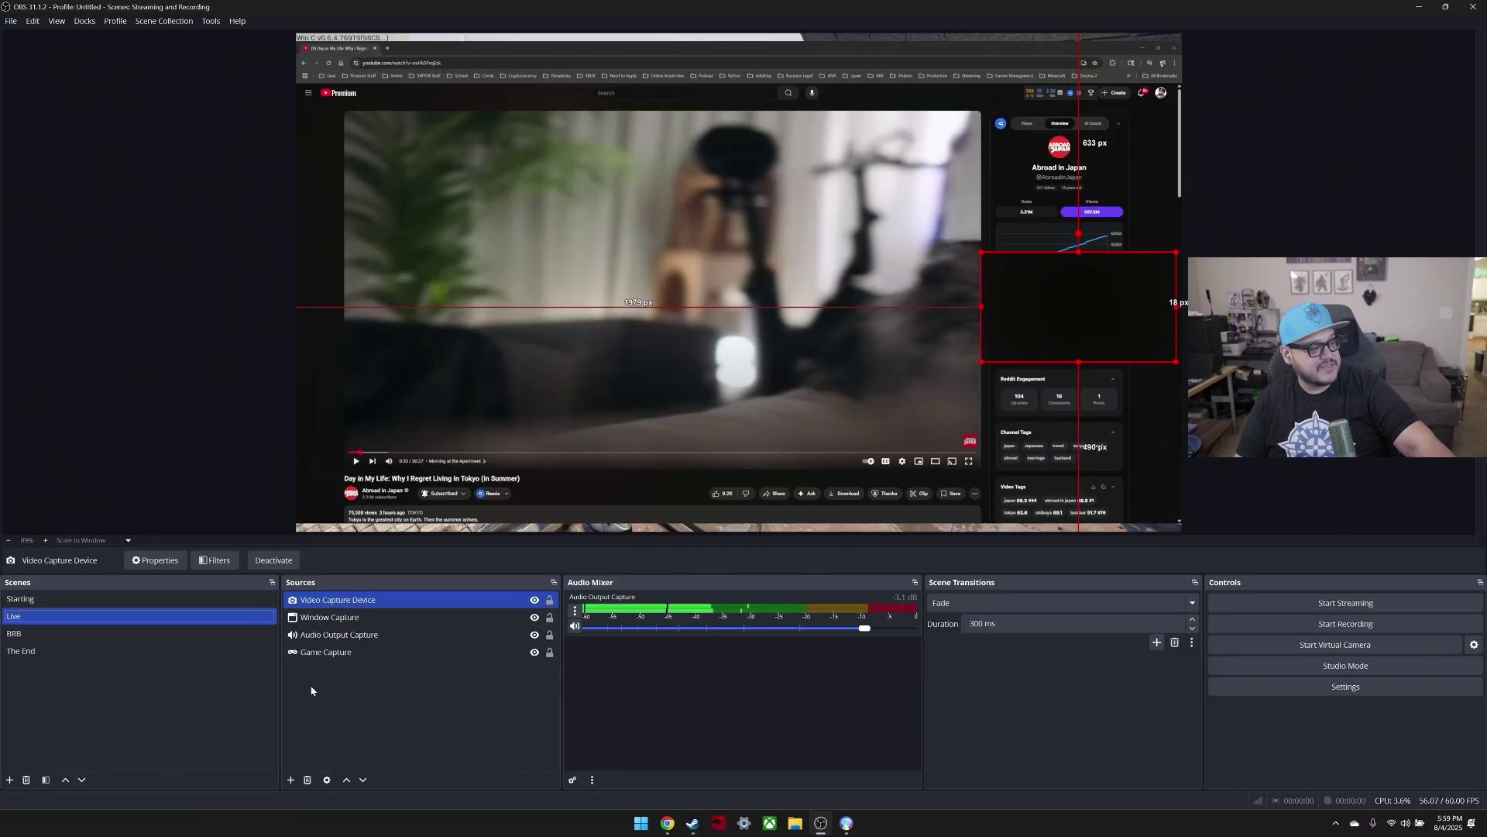